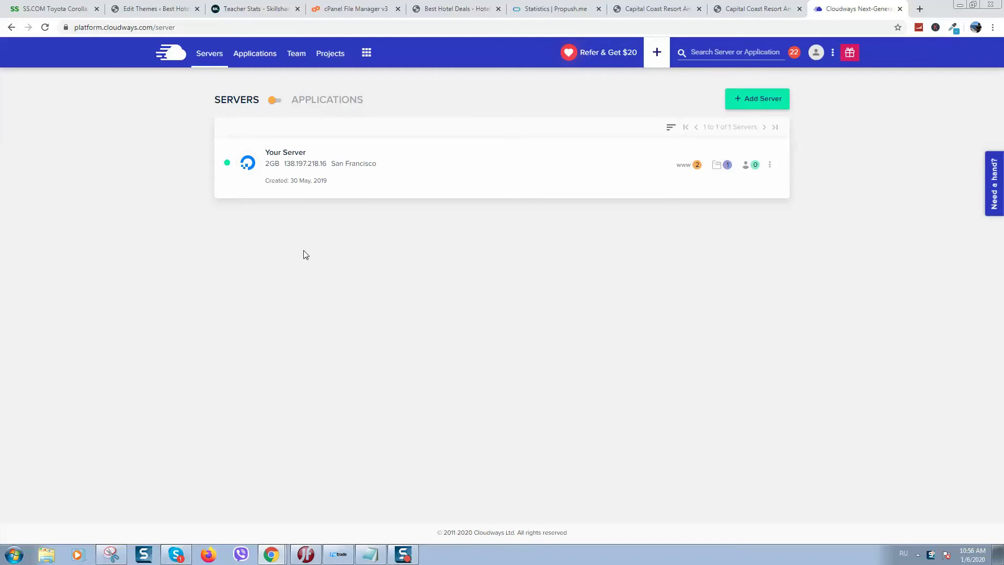
Begin a new managed deployment with WordPress Version 5.3 selected as the application
{"action": "left_click", "coordinate": [120, 27]}
{"action": "left_click", "coordinate": [514, 302]}
{"action": "left_click", "coordinate": [765, 98]}
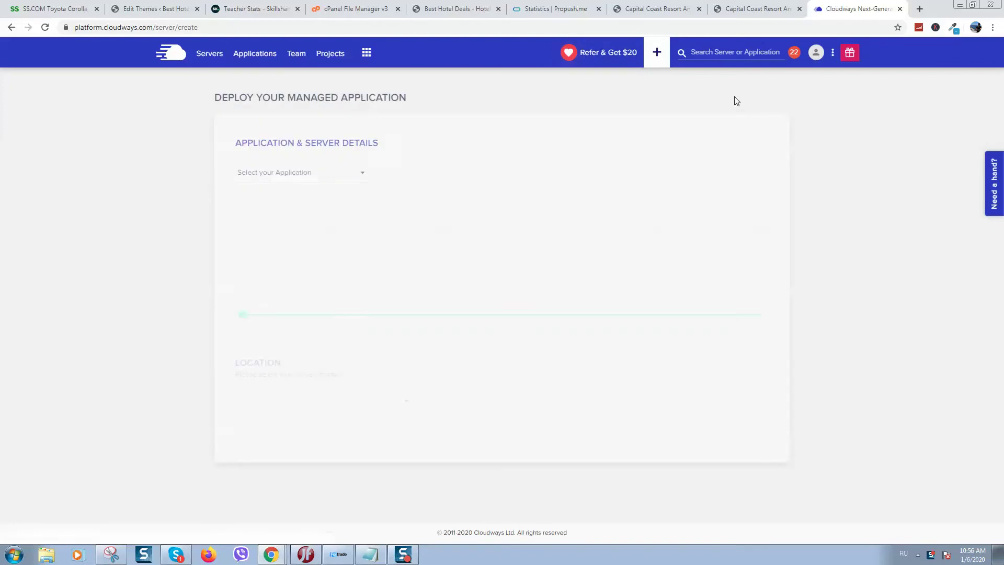
{"action": "left_click", "coordinate": [340, 173]}
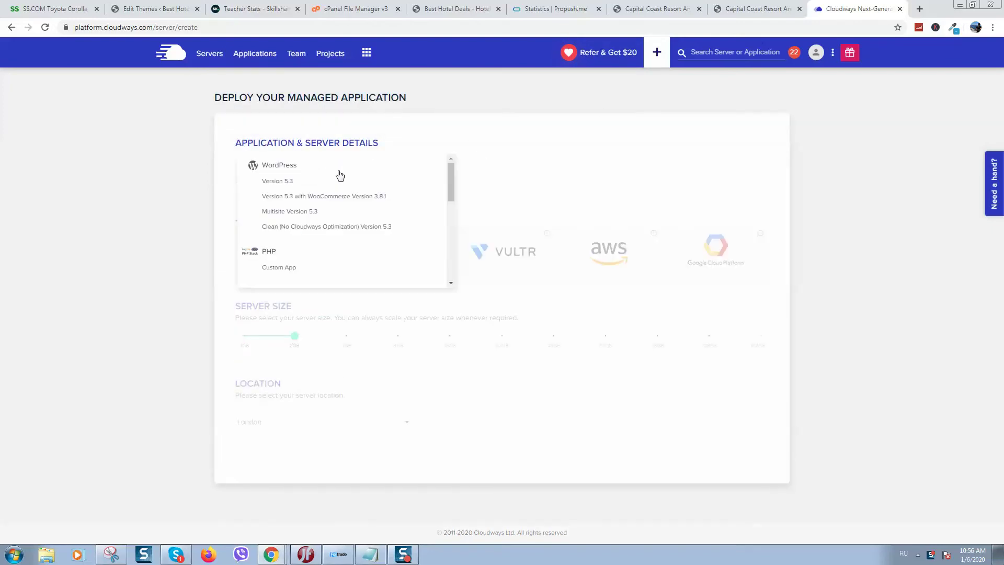
{"action": "left_click", "coordinate": [285, 183]}
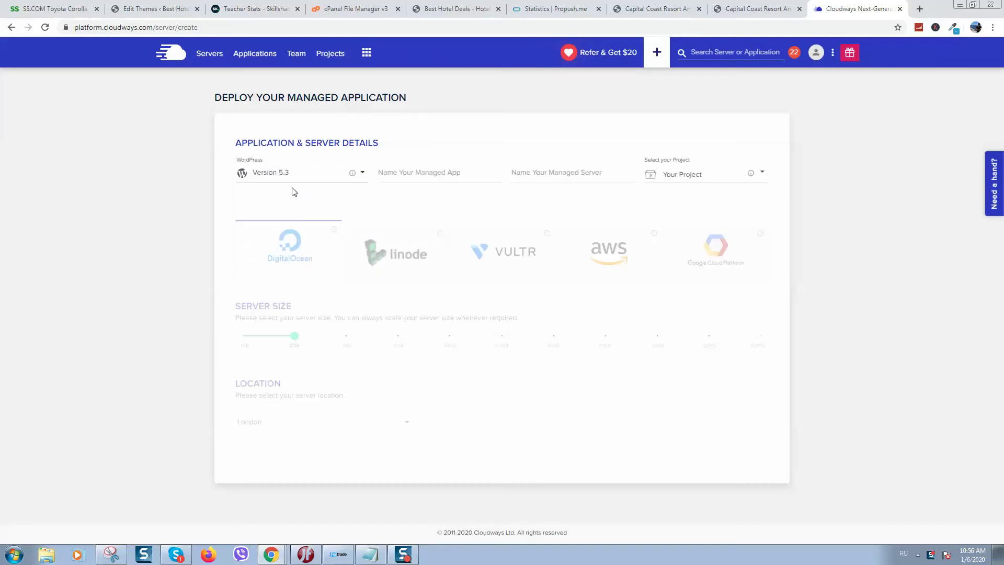
Check the app name, server name and project fields, leaving them unfilled
{"action": "left_click", "coordinate": [405, 176]}
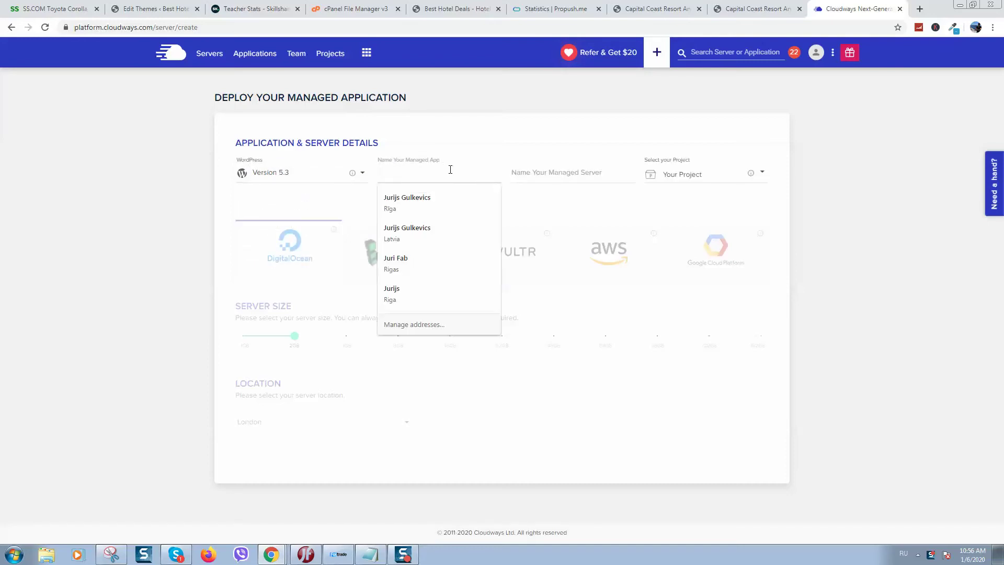
{"action": "left_click", "coordinate": [427, 166]}
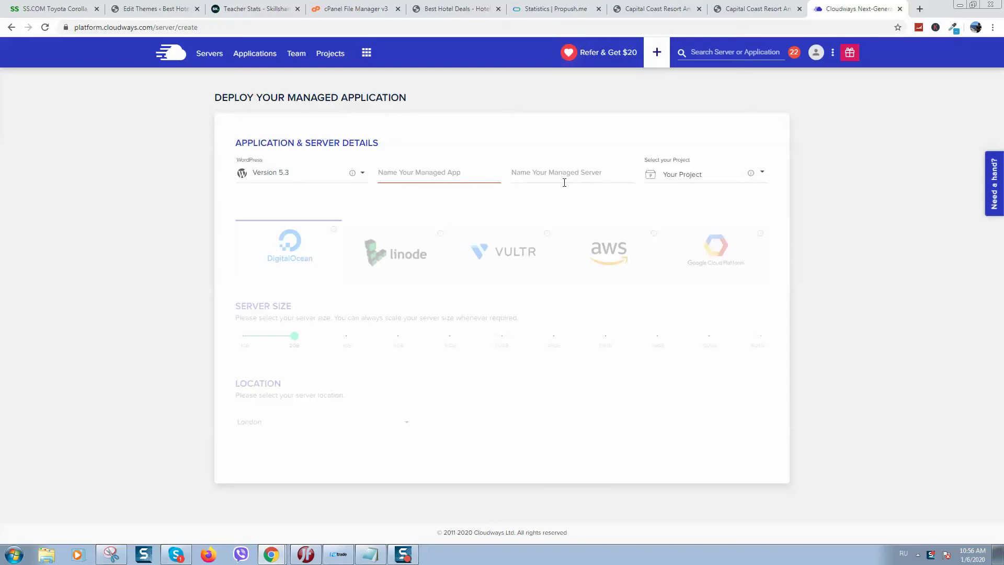
{"action": "left_click", "coordinate": [604, 182]}
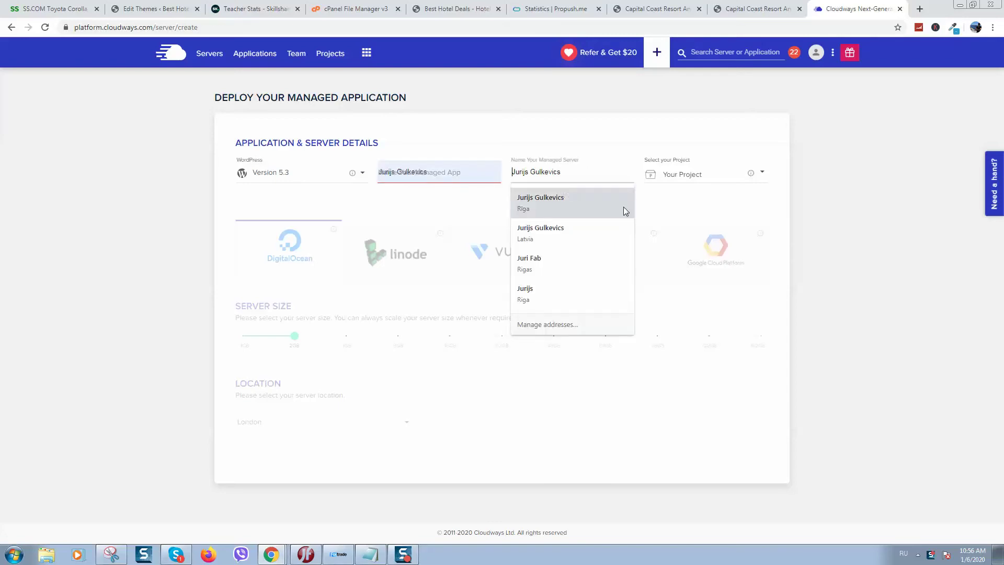
{"action": "left_click", "coordinate": [917, 267]}
{"action": "left_click", "coordinate": [718, 183]}
{"action": "left_click", "coordinate": [841, 163]}
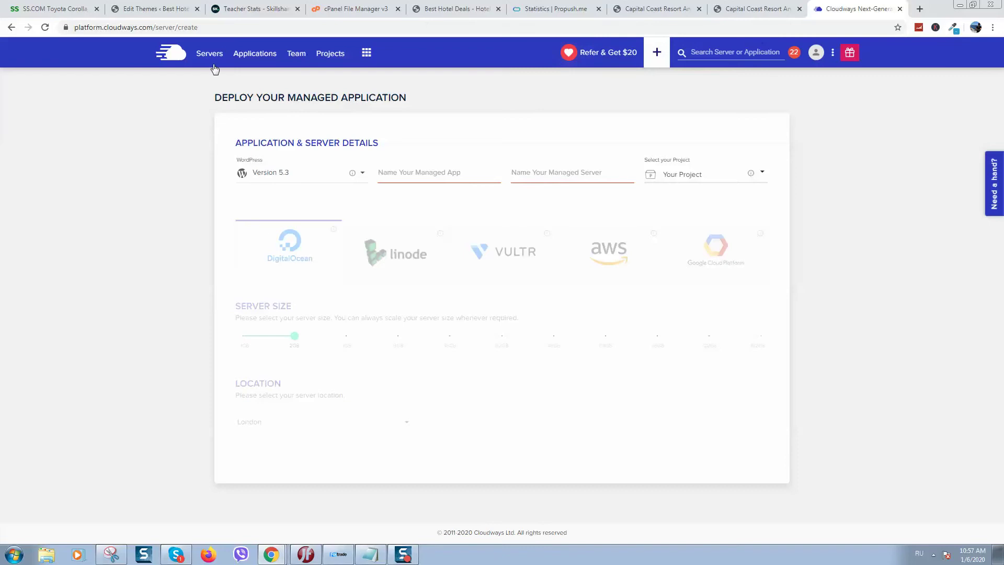
Go from the servers list via Your Server's details to the Applications list showing live and BGI
{"action": "left_click", "coordinate": [211, 56]}
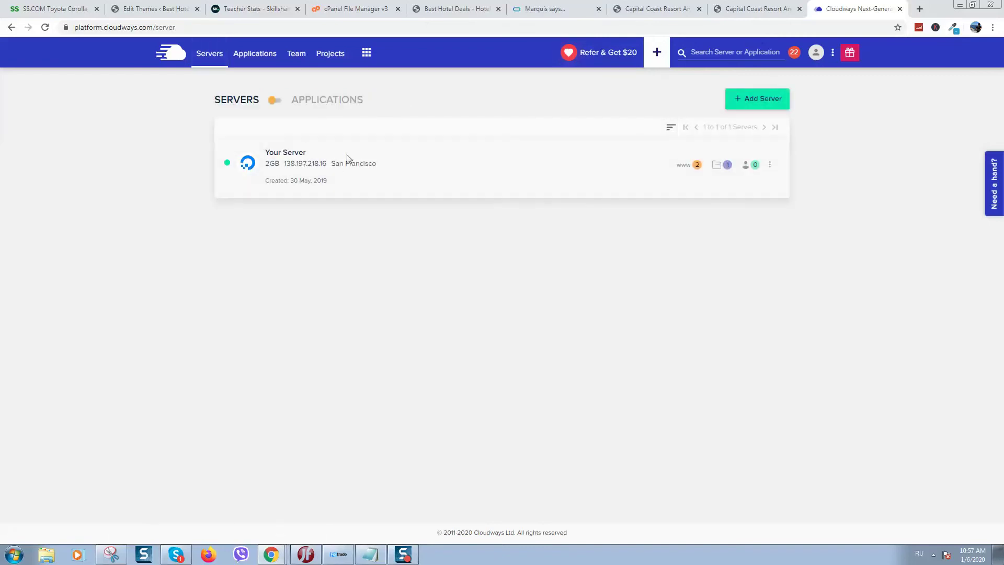
{"action": "left_click", "coordinate": [285, 153]}
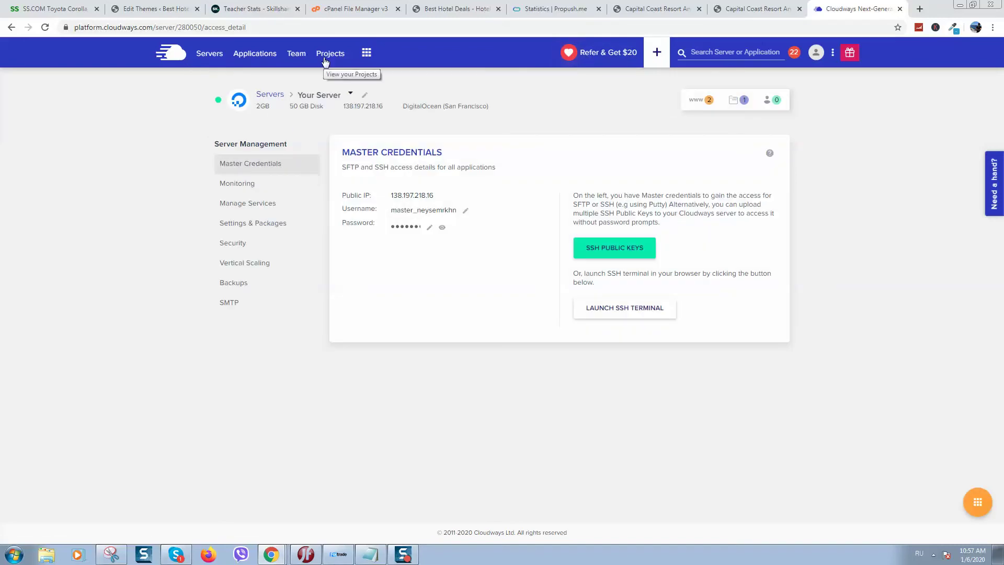
{"action": "left_click", "coordinate": [257, 60]}
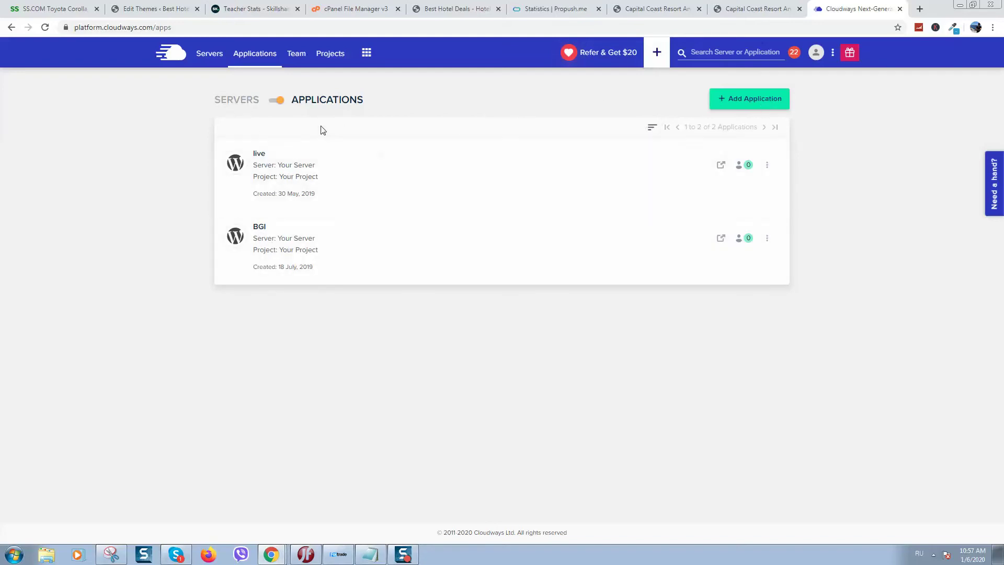
Start adding a new application hosted on Your Server
{"action": "left_click", "coordinate": [755, 102]}
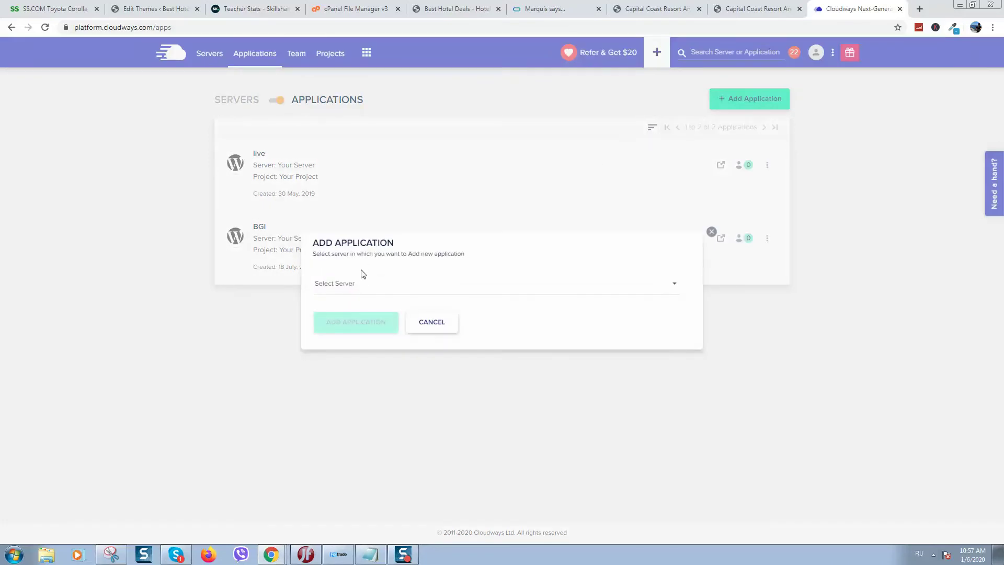
{"action": "left_click", "coordinate": [362, 283]}
{"action": "left_click", "coordinate": [366, 328]}
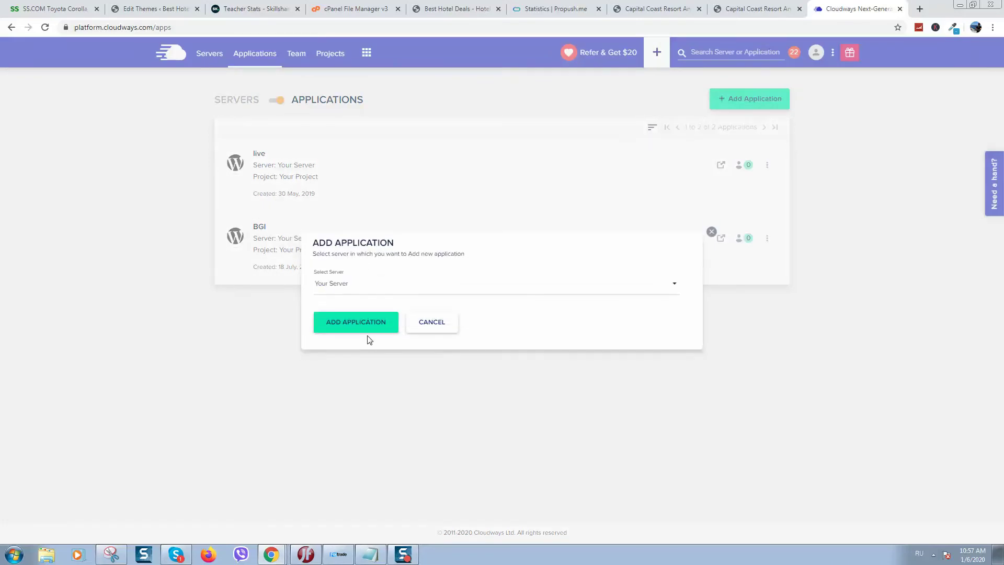
{"action": "left_click", "coordinate": [365, 328]}
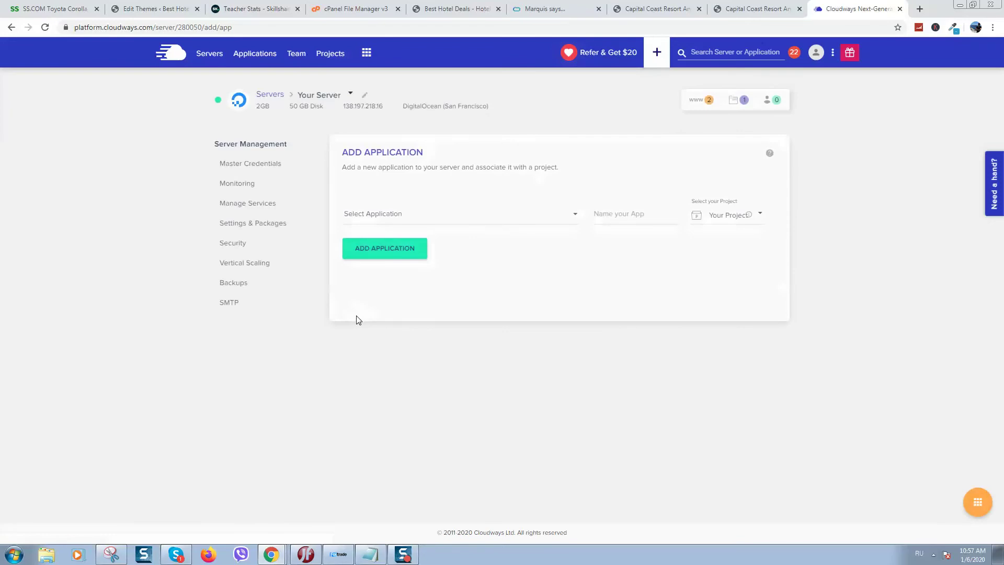
Install WordPress Version 5.3 as app Hotels-Scaner under Your Project
{"action": "left_click", "coordinate": [396, 218]}
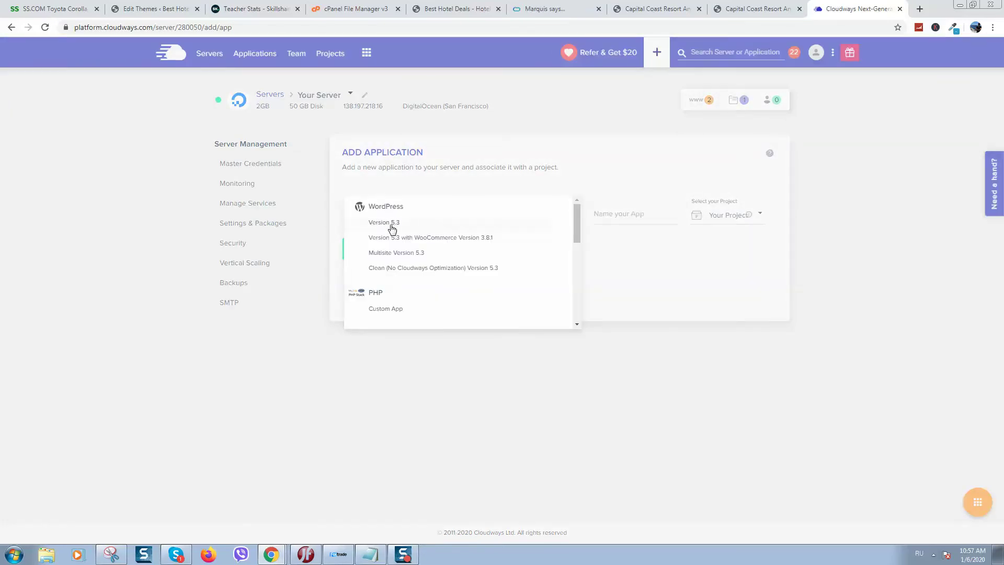
{"action": "left_click", "coordinate": [392, 227]}
{"action": "left_click", "coordinate": [628, 225]}
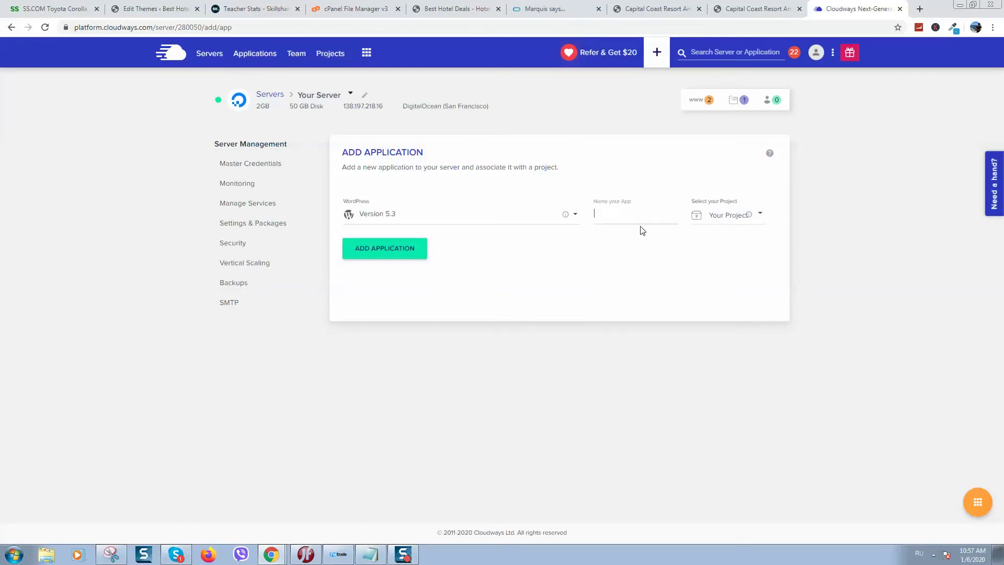
{"action": "type", "text": "Рще"}
{"action": "type", "text": "Hotel"}
{"action": "type", "text": "s-Scaner"}
{"action": "left_click", "coordinate": [726, 216]}
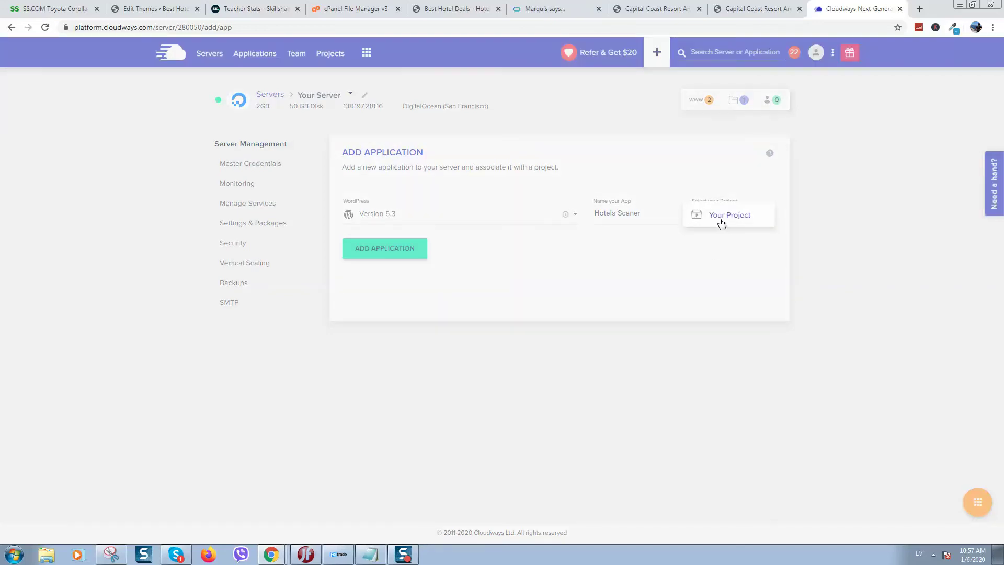
{"action": "left_click", "coordinate": [713, 251]}
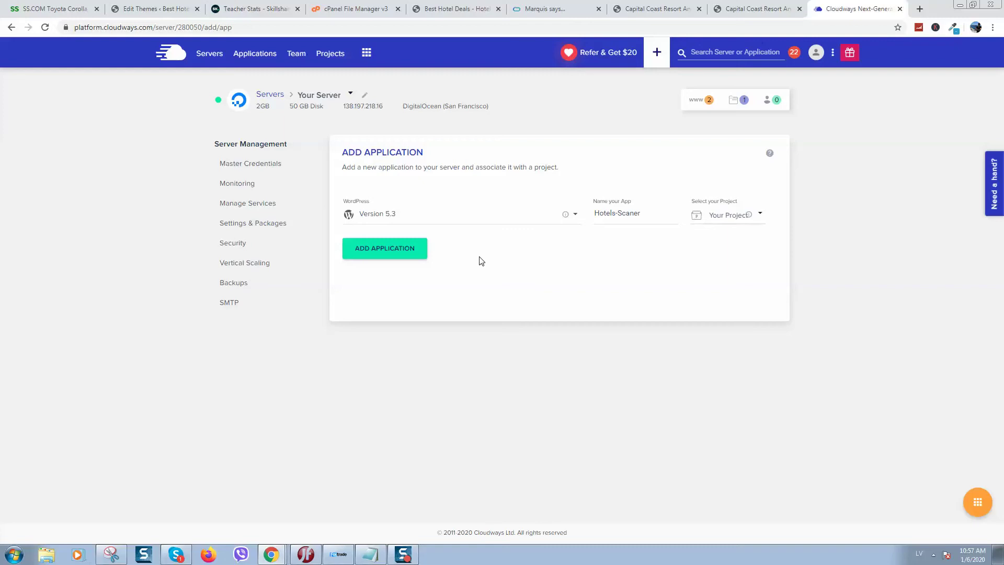
{"action": "left_click", "coordinate": [375, 249]}
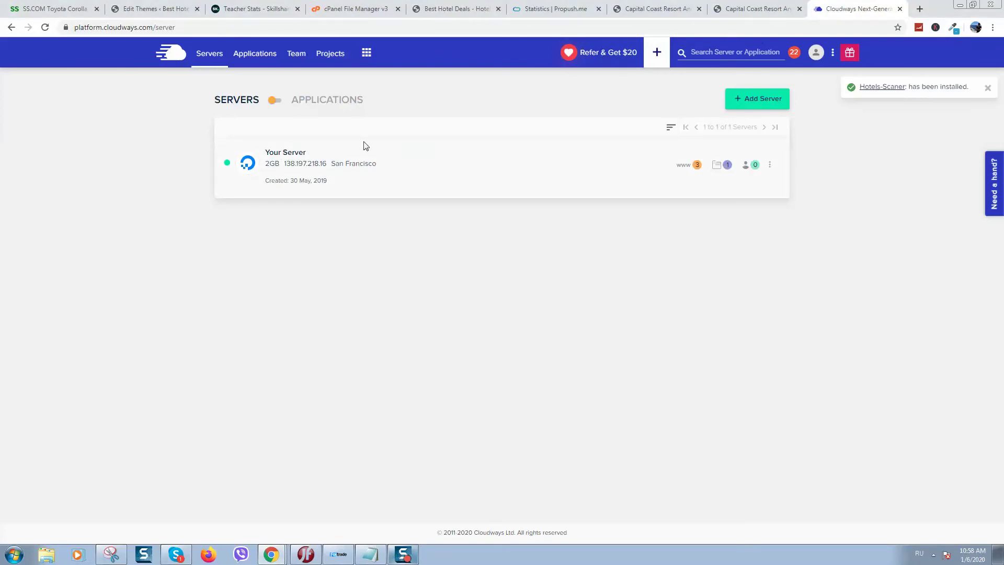
Switch to the Hotels-Scaner app's access details and launch its WordPress Admin Panel URL
{"action": "left_click", "coordinate": [686, 167]}
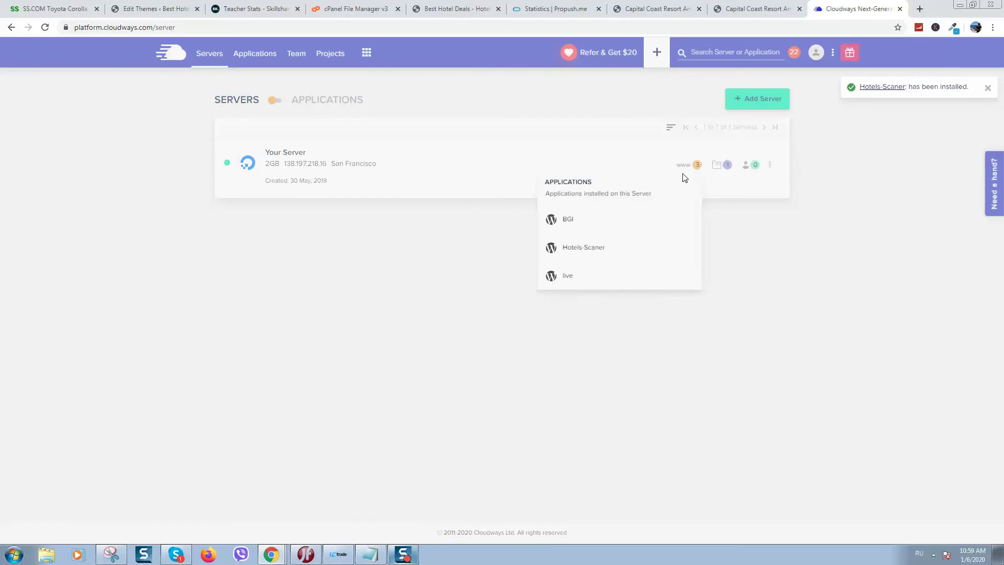
{"action": "left_click", "coordinate": [567, 278]}
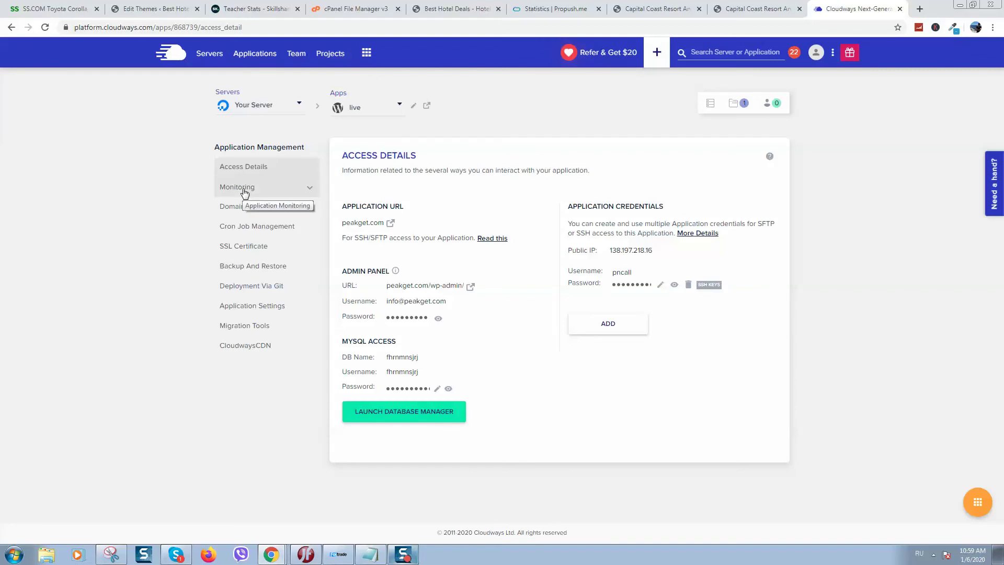
{"action": "left_click", "coordinate": [244, 193]}
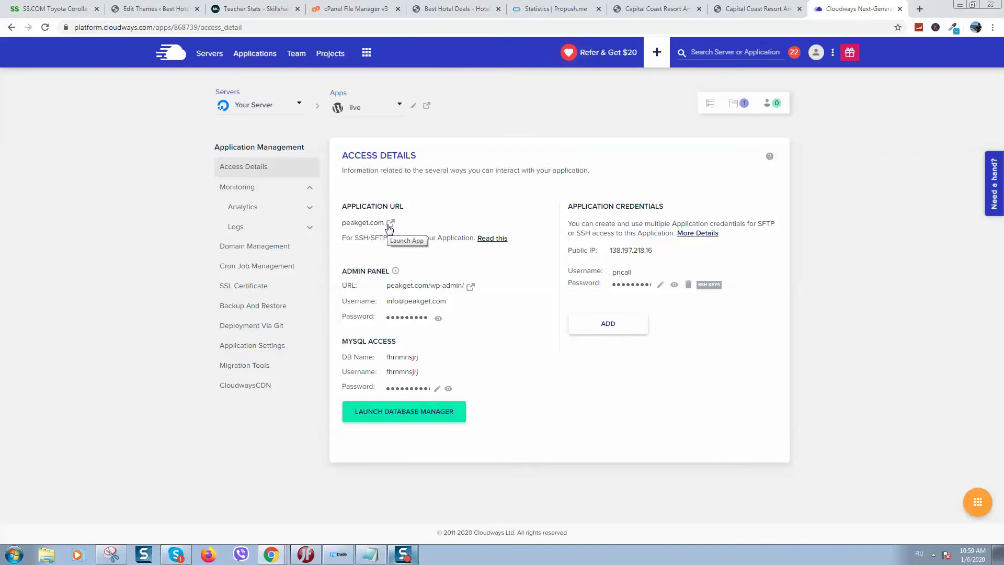
{"action": "left_click", "coordinate": [394, 107]}
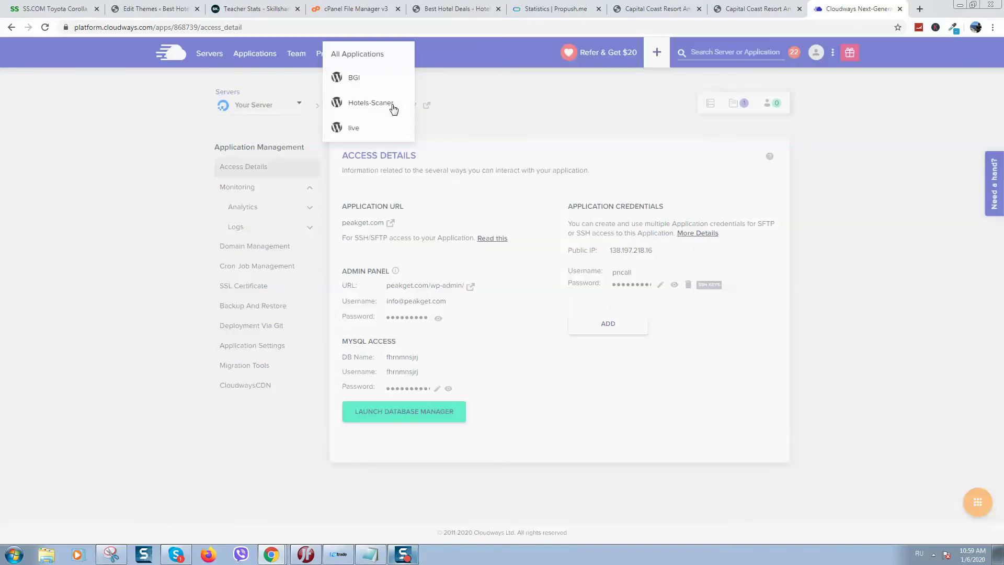
{"action": "left_click", "coordinate": [372, 104]}
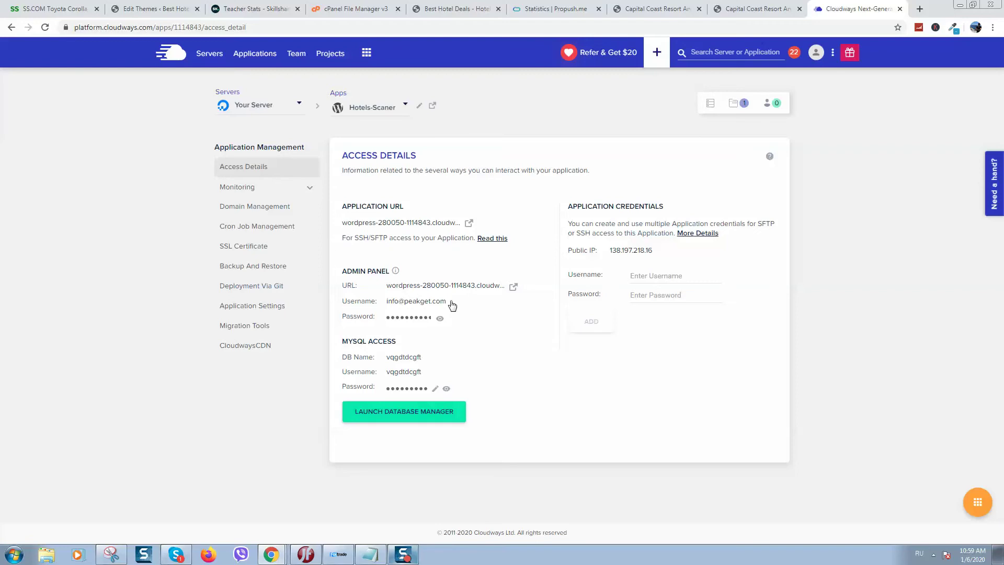
{"action": "left_click", "coordinate": [514, 288]}
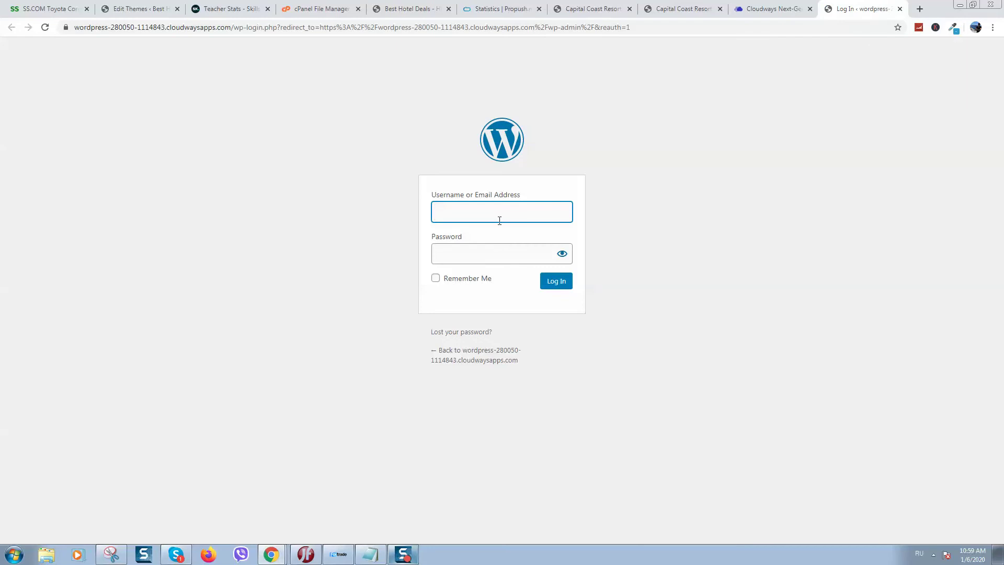
Copy the admin username from Cloudways and clear the wrong autofilled login username
{"action": "left_click", "coordinate": [782, 5]}
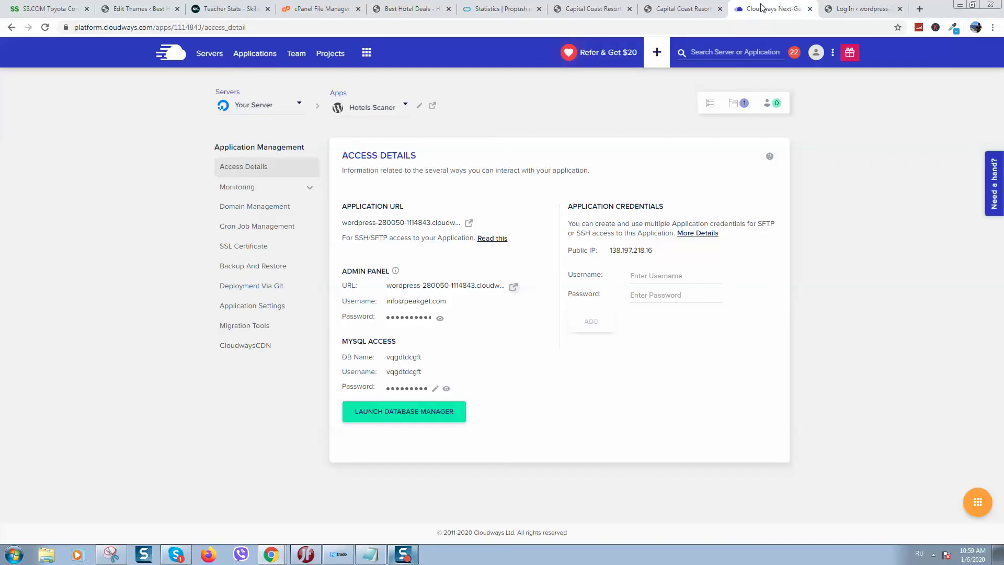
{"action": "left_click_drag", "start_coordinate": [446, 303], "coordinate": [399, 305]}
{"action": "left_click", "coordinate": [399, 304]}
{"action": "left_click", "coordinate": [858, 9]}
{"action": "type", "text": "capital-coast-resort-spa"}
{"action": "key", "text": "ctrl+a"}
{"action": "key", "text": "BackSpace"}
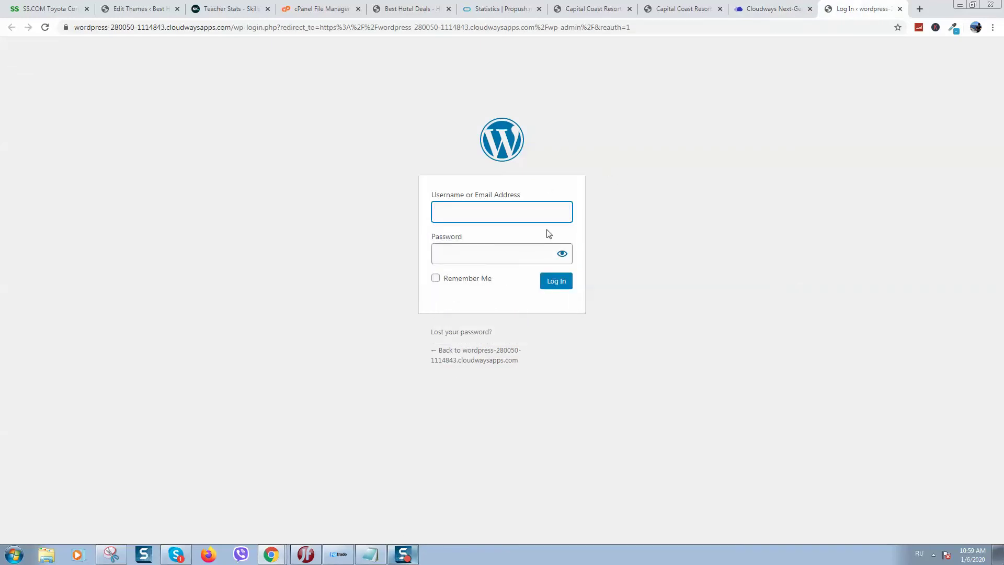
Log in with the admin credentials and decline Chrome's offer to save the password
{"action": "left_click", "coordinate": [396, 558]}
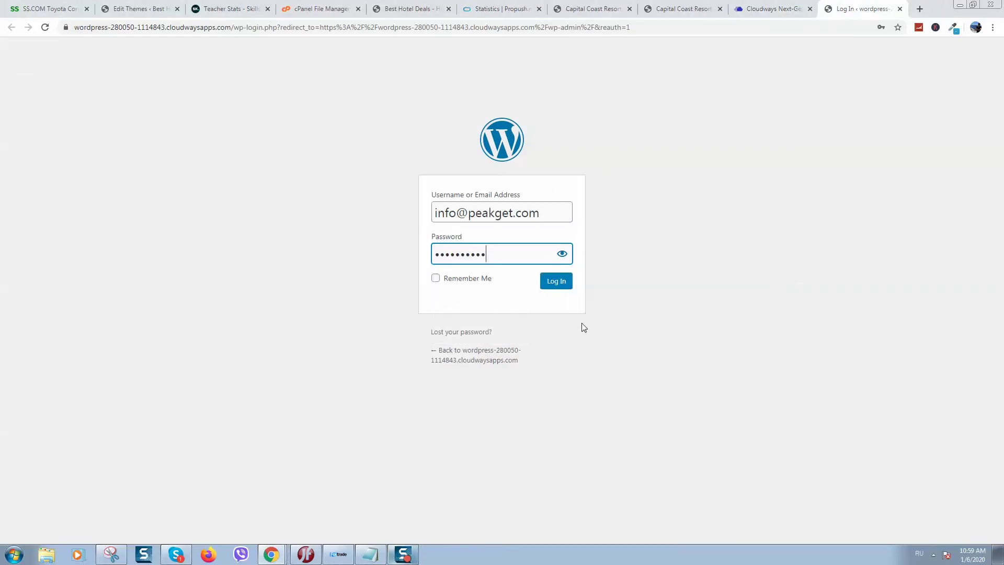
{"action": "left_click", "coordinate": [563, 282]}
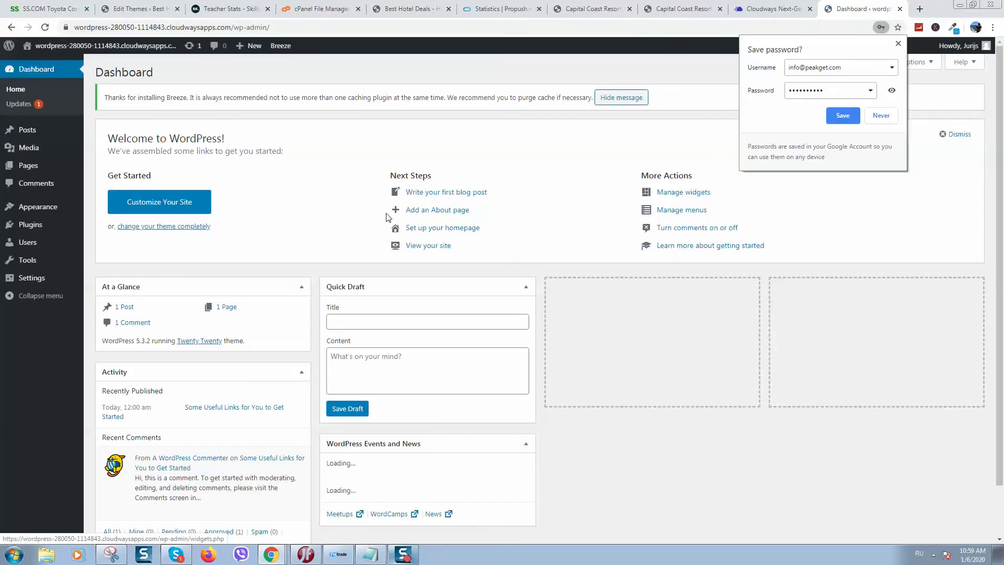
{"action": "left_click", "coordinate": [881, 117]}
{"action": "mouse_move", "coordinate": [46, 215]}
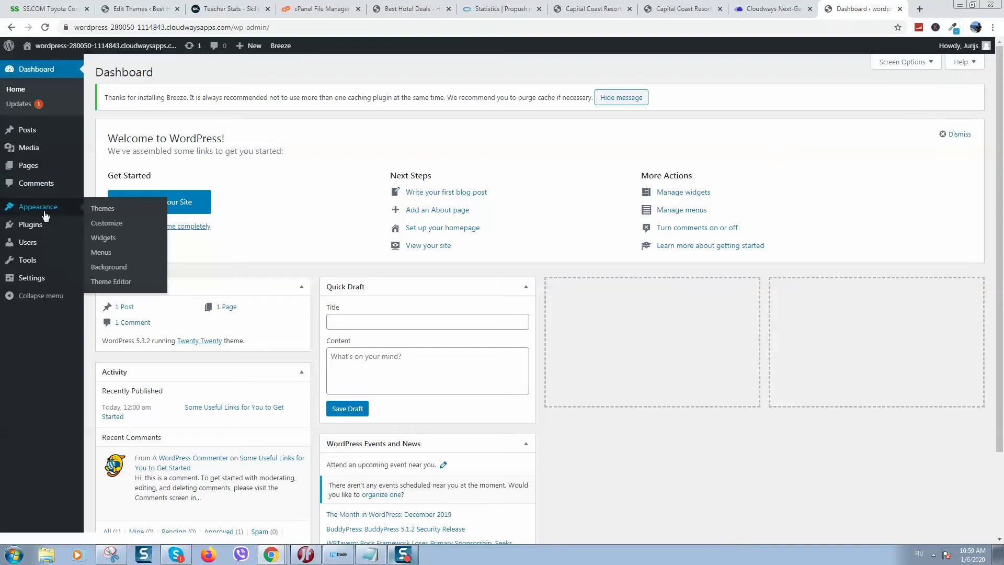
{"action": "mouse_move", "coordinate": [55, 276]}
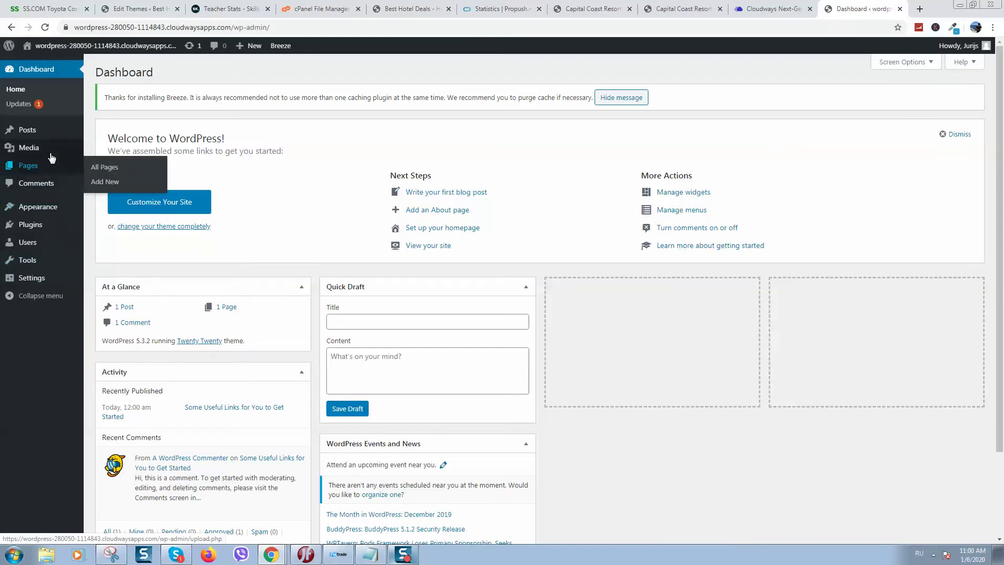
{"action": "mouse_move", "coordinate": [56, 144]}
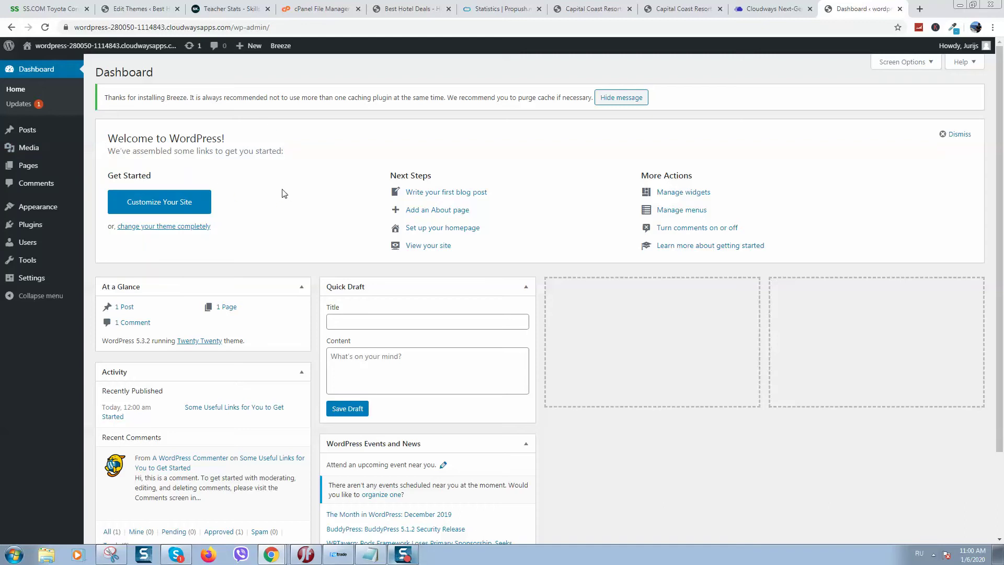
From the hotels-scaner.com theme editor, go to Plugins > Add New
{"action": "left_click", "coordinate": [153, 10]}
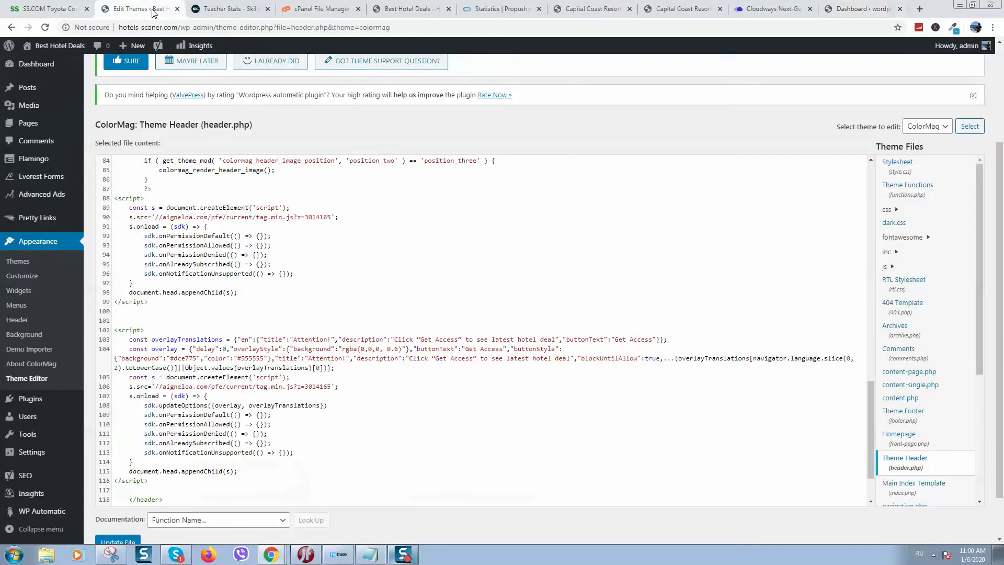
{"action": "scroll", "coordinate": [254, 212], "scroll_direction": "up", "scroll_amount": 5}
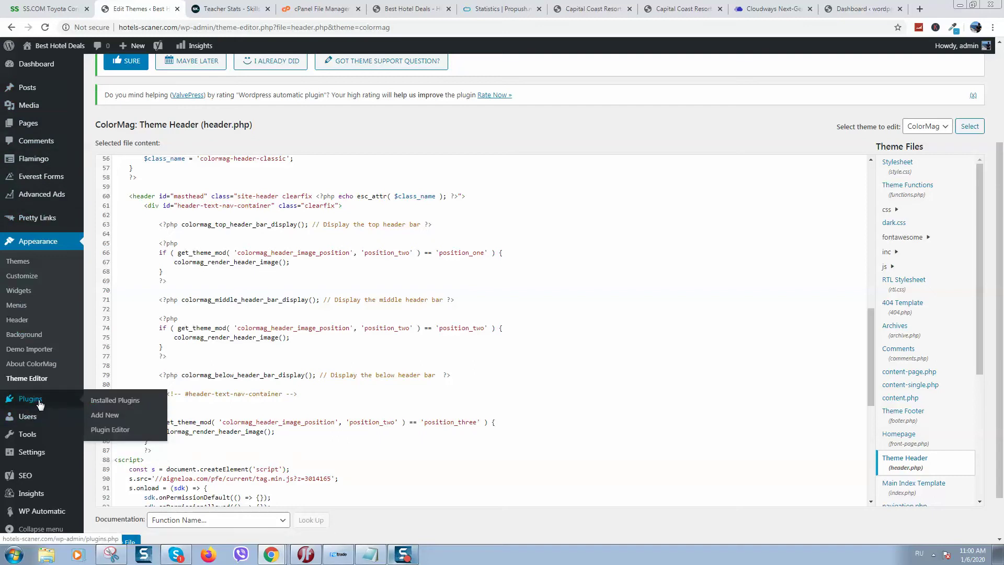
{"action": "left_click", "coordinate": [113, 416]}
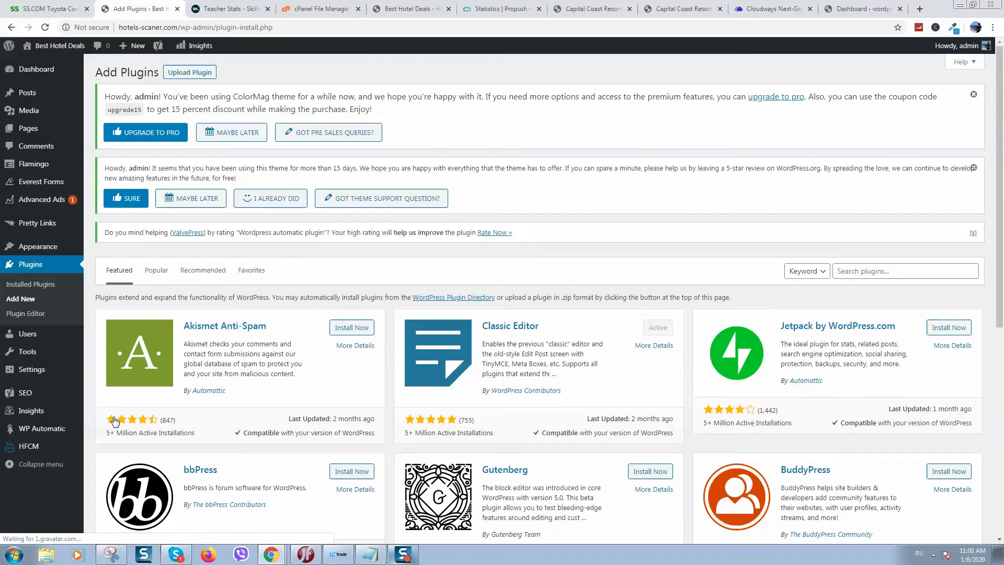
Search plugins for 'cloudways', then install and activate Cloudways WordPress Migrator
{"action": "left_click", "coordinate": [878, 271]}
{"action": "type", "text": "сдщгвц"}
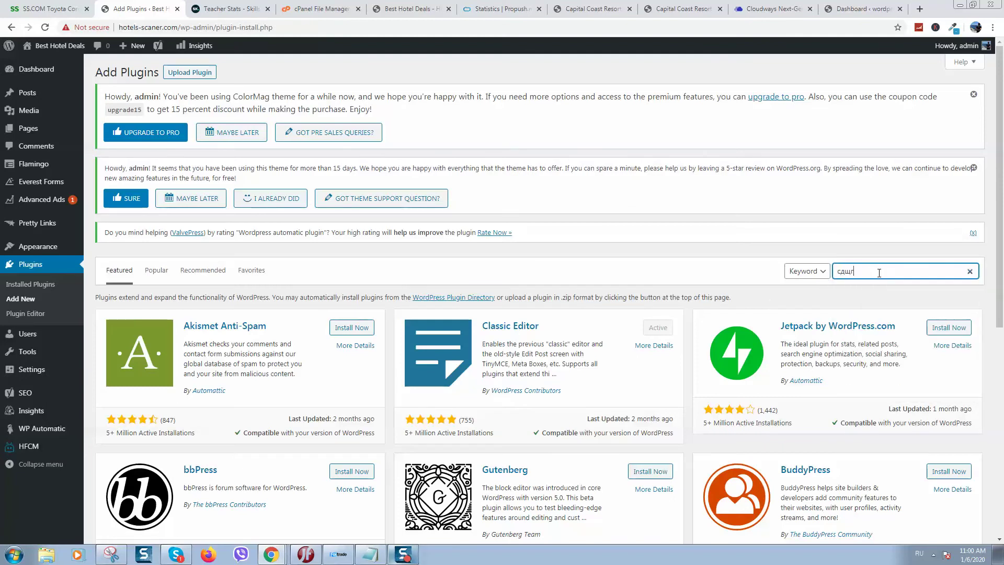
{"action": "type", "text": "фн"}
{"action": "key", "text": "BackSpace"}
{"action": "key", "text": "BackSpace"}
{"action": "key", "text": "BackSpace"}
{"action": "key", "text": "BackSpace"}
{"action": "key", "text": "BackSpace"}
{"action": "key", "text": "BackSpace"}
{"action": "key", "text": "BackSpace"}
{"action": "key", "text": "BackSpace"}
{"action": "key", "text": "alt+shift"}
{"action": "type", "text": "cloudways"}
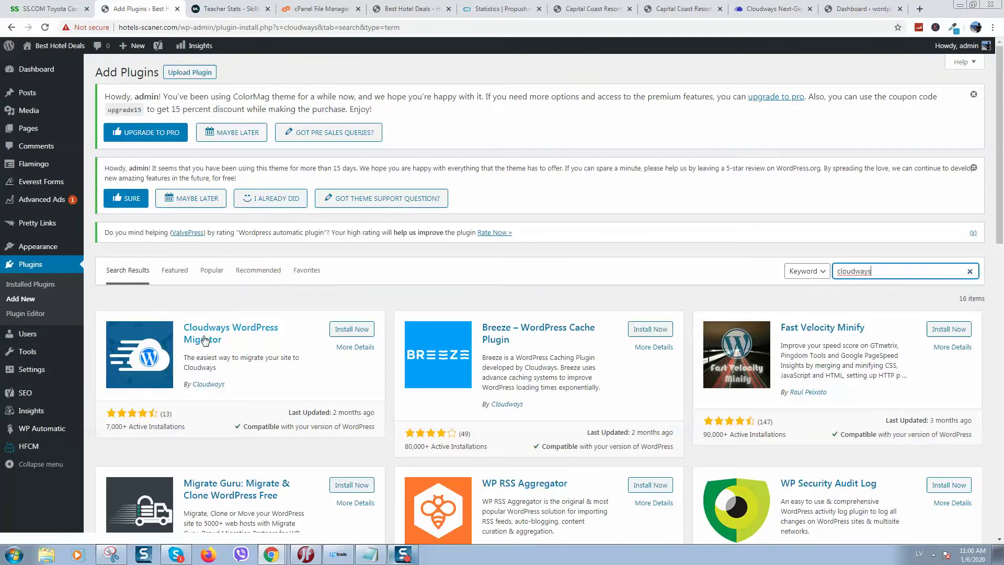
{"action": "left_click", "coordinate": [336, 333]}
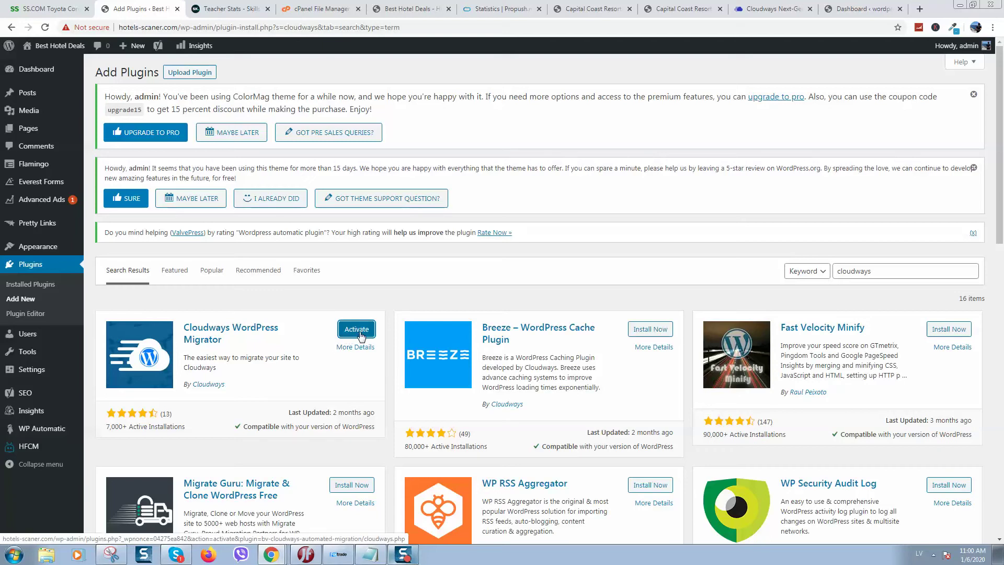
{"action": "left_click", "coordinate": [359, 330]}
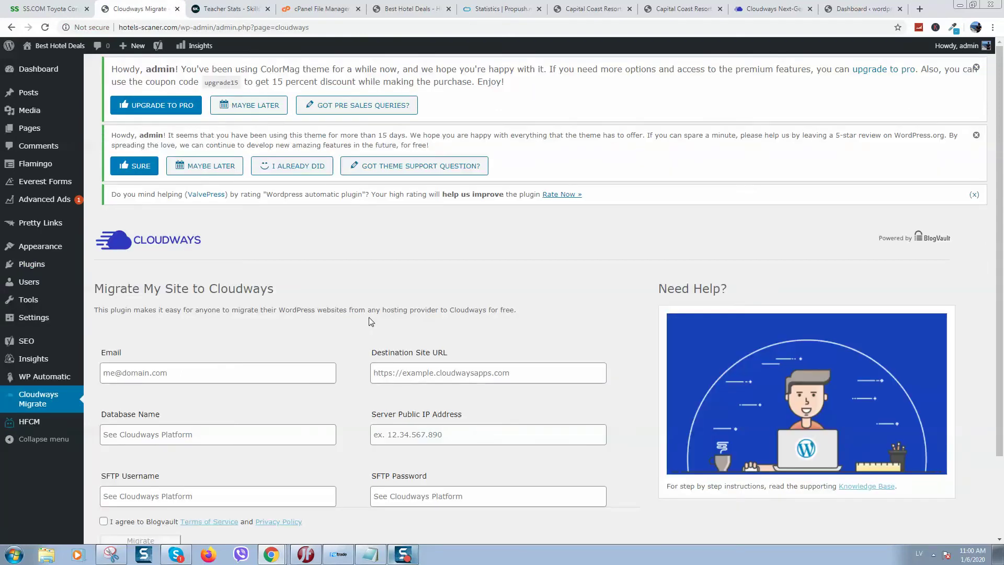
Place the migration tab beside Cloudways and enter the contact e-mail in the Email field
{"action": "scroll", "coordinate": [305, 295], "scroll_direction": "down", "scroll_amount": 3}
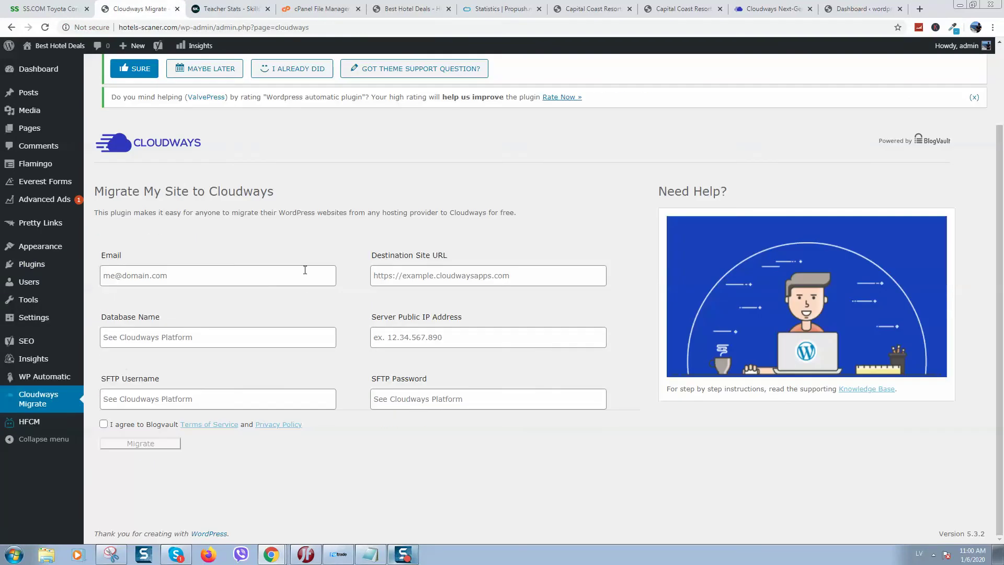
{"action": "left_click_drag", "start_coordinate": [174, 7], "coordinate": [732, 12]}
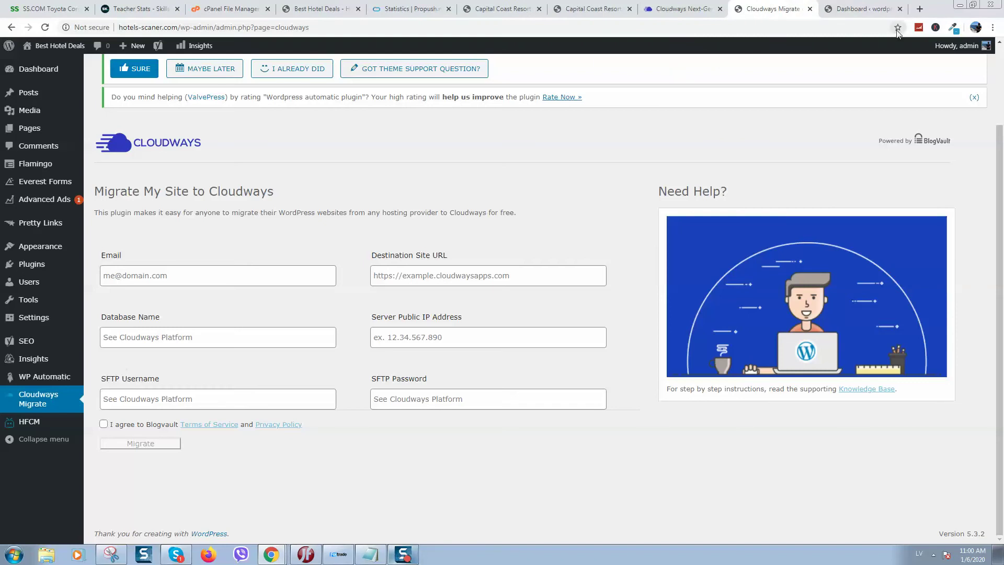
{"action": "left_click", "coordinate": [271, 277]}
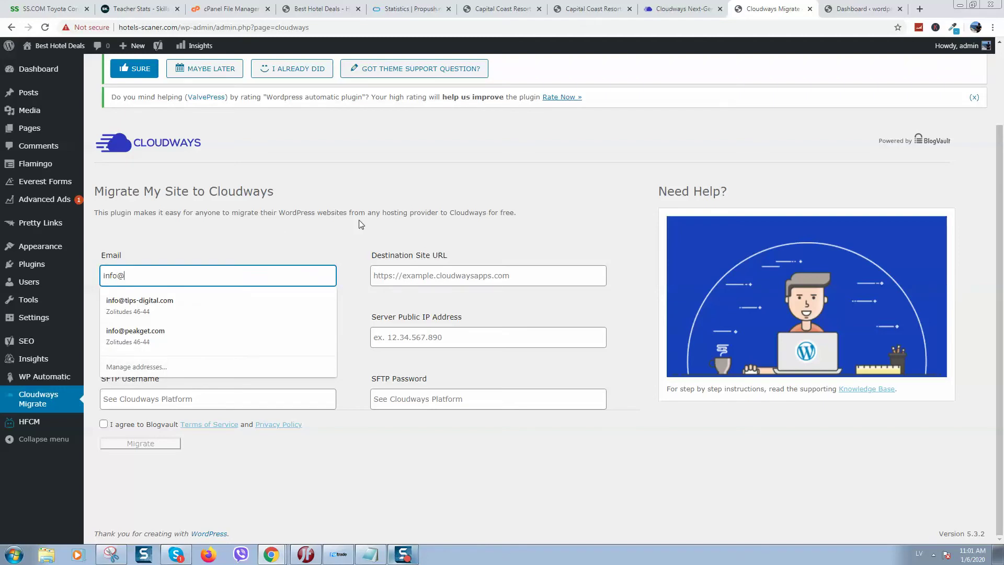
{"action": "key", "text": "Tab"}
{"action": "left_click", "coordinate": [150, 253]}
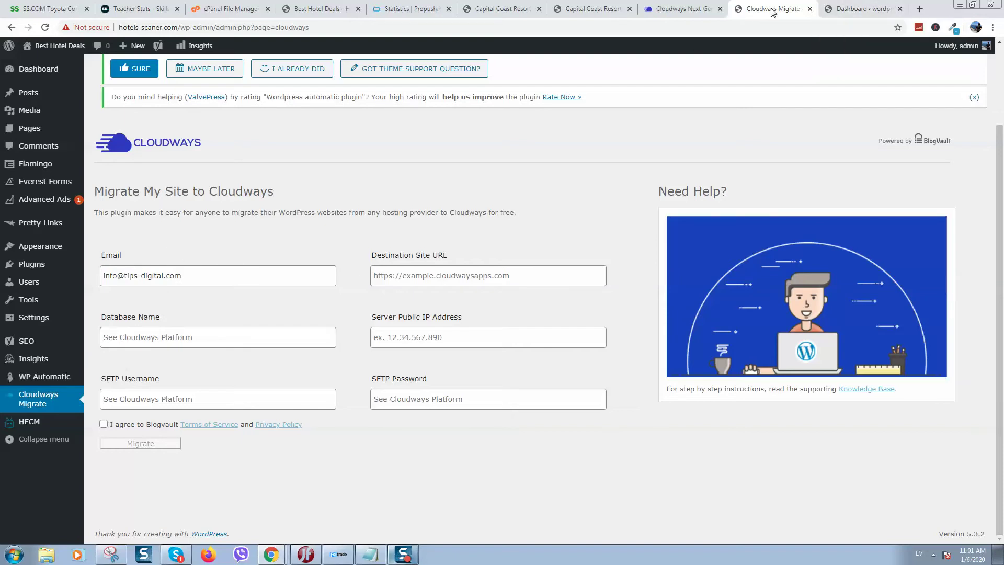
Paste the server public IP 138.197.218.16 into the migration form's Server Public IP field
{"action": "left_click", "coordinate": [865, 8]}
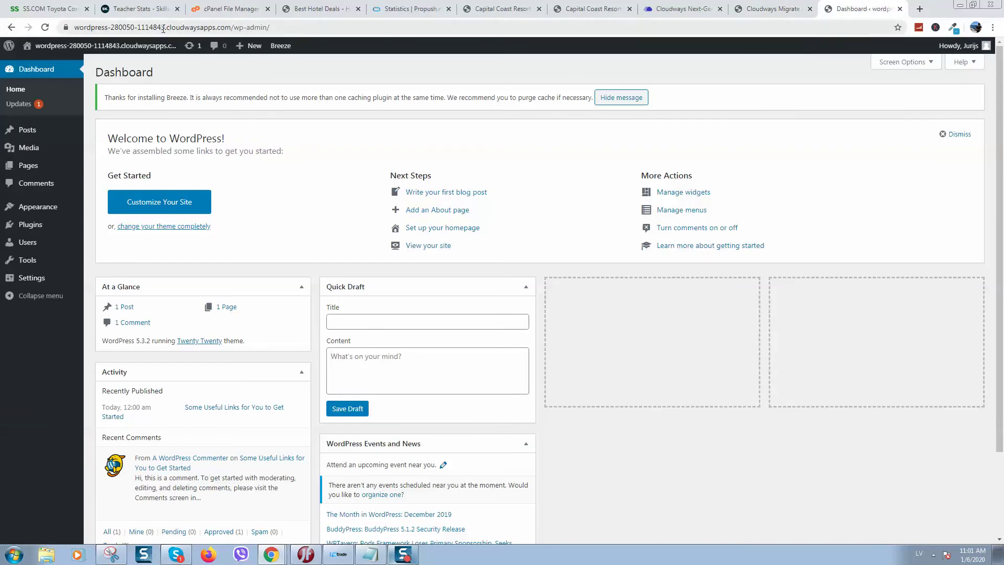
{"action": "left_click", "coordinate": [674, 11]}
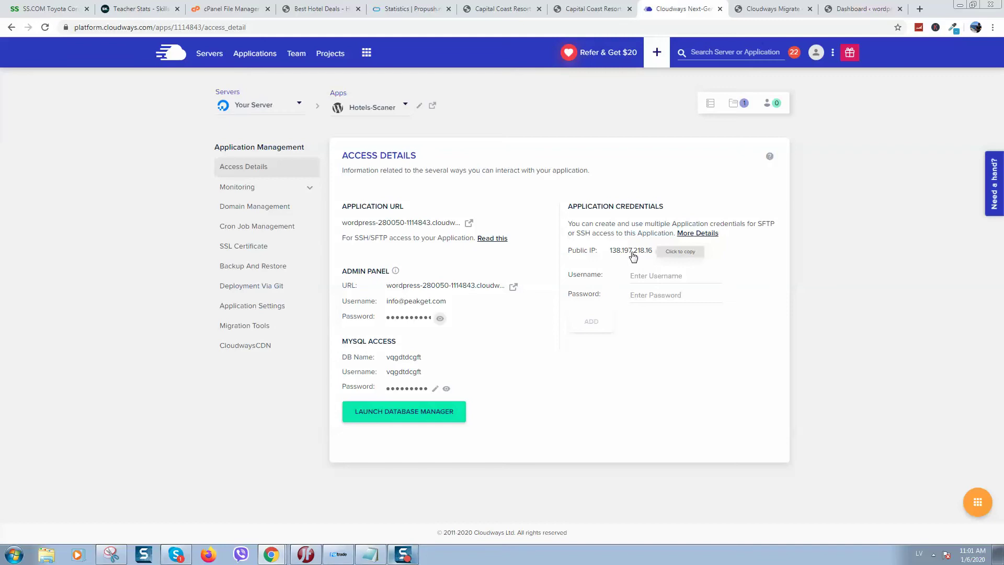
{"action": "left_click", "coordinate": [673, 252]}
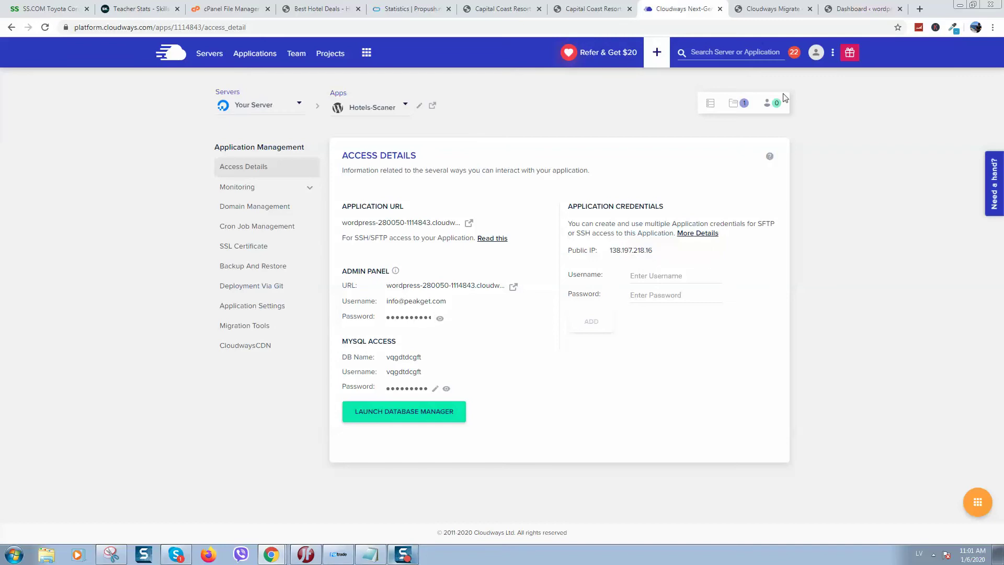
{"action": "left_click", "coordinate": [837, 9]}
{"action": "left_click", "coordinate": [768, 8]}
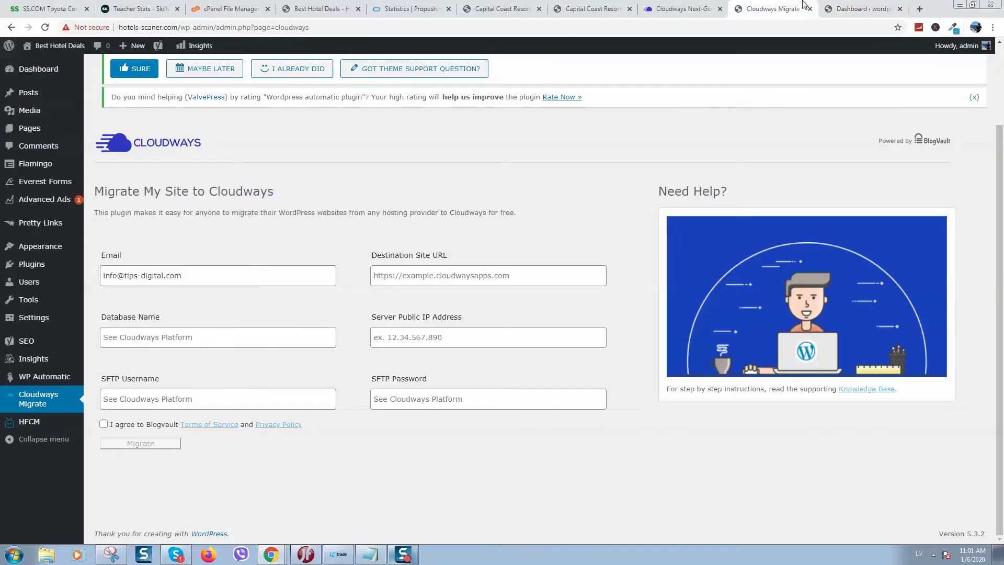
{"action": "left_click", "coordinate": [493, 338]}
{"action": "type", "text": "138.197.218.16"}
Copy the new site's address into the Destination Site URL field
{"action": "left_click", "coordinate": [682, 9]}
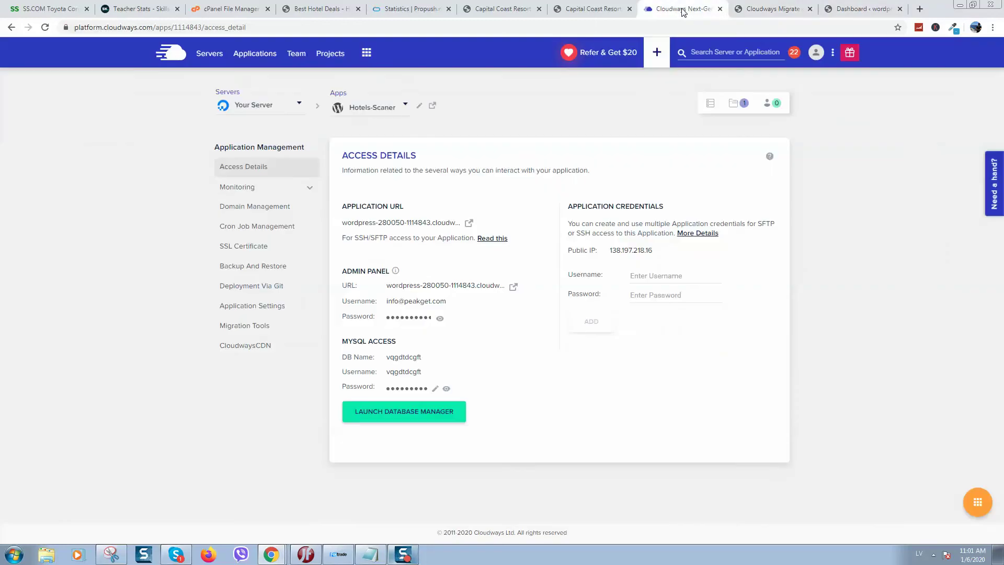
{"action": "left_click", "coordinate": [762, 8]}
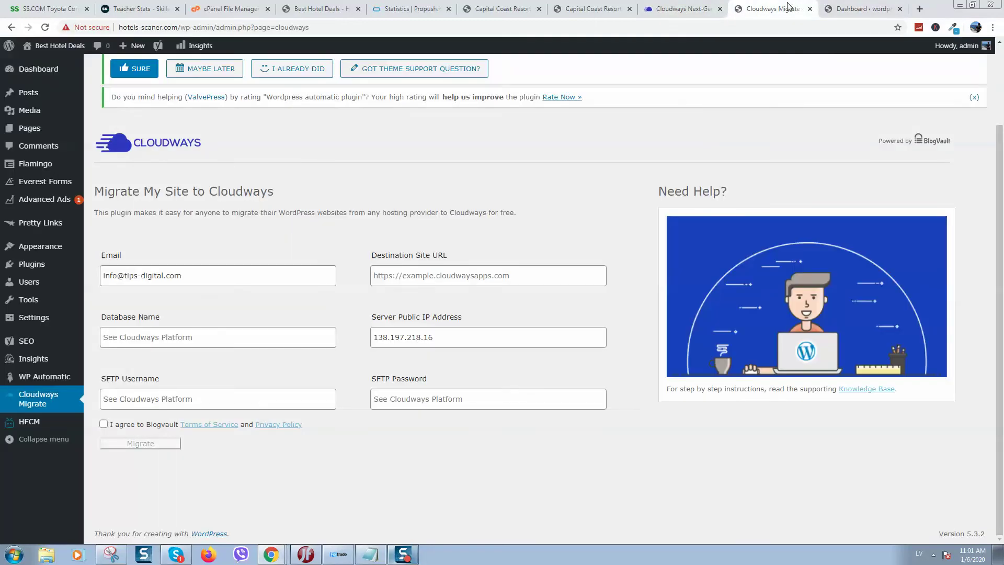
{"action": "left_click", "coordinate": [846, 9]}
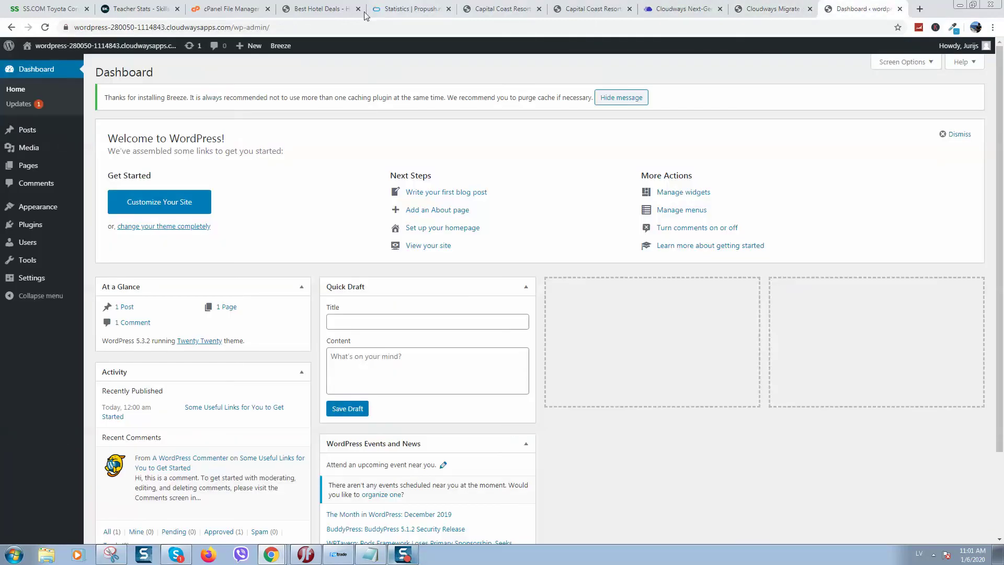
{"action": "left_click_drag", "start_coordinate": [233, 26], "coordinate": [74, 27]}
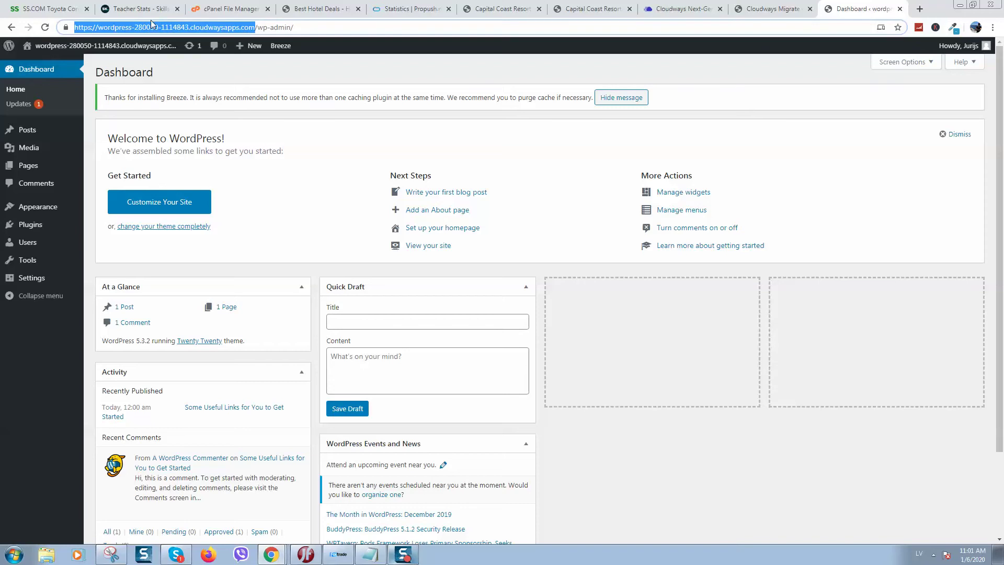
{"action": "right_click", "coordinate": [189, 33]}
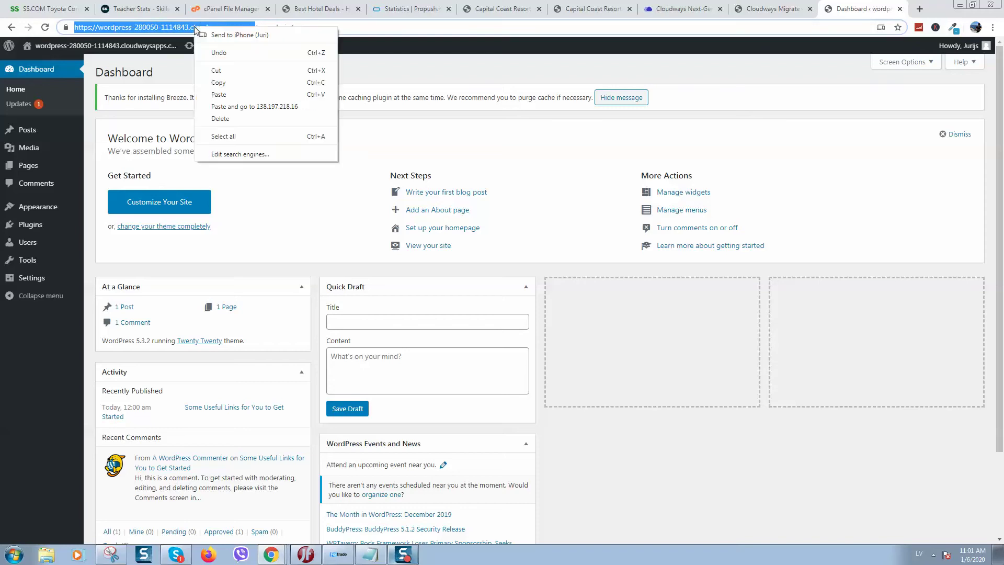
{"action": "left_click", "coordinate": [243, 83]}
{"action": "left_click", "coordinate": [772, 9]}
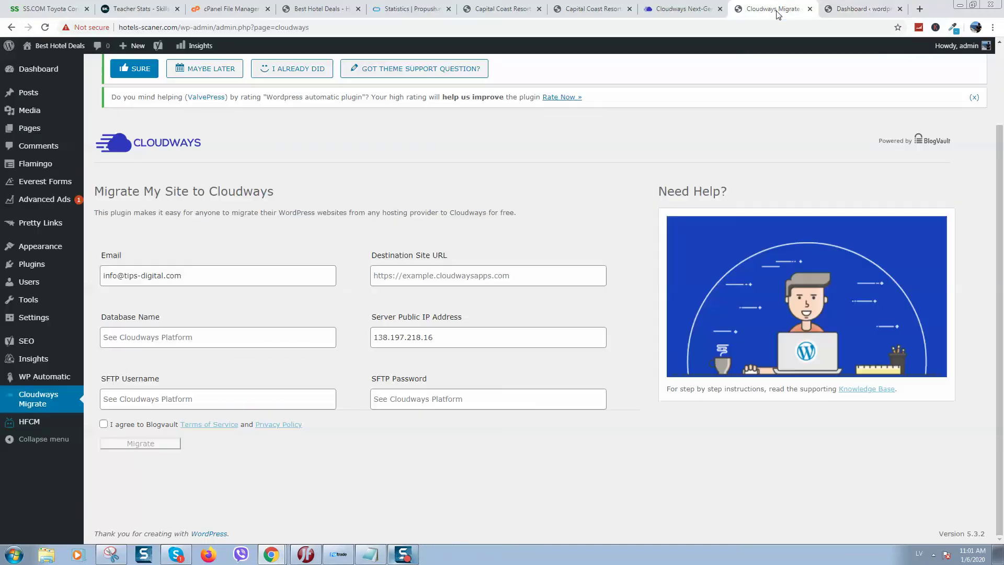
{"action": "left_click", "coordinate": [436, 267]}
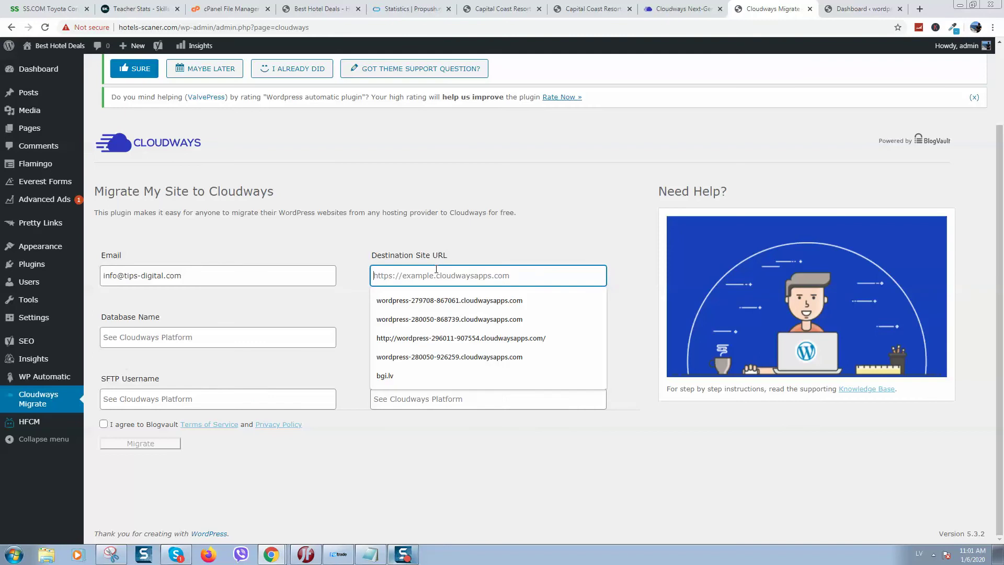
{"action": "key", "text": "ctrl+v"}
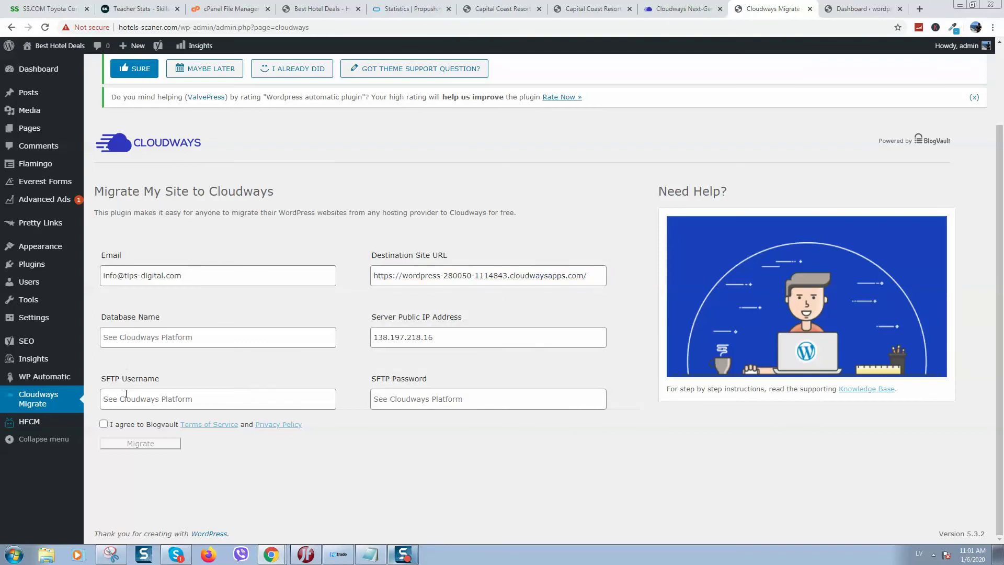
Copy database name vqgdtdcgft from Access Details into the Database Name field
{"action": "left_click", "coordinate": [844, 8]}
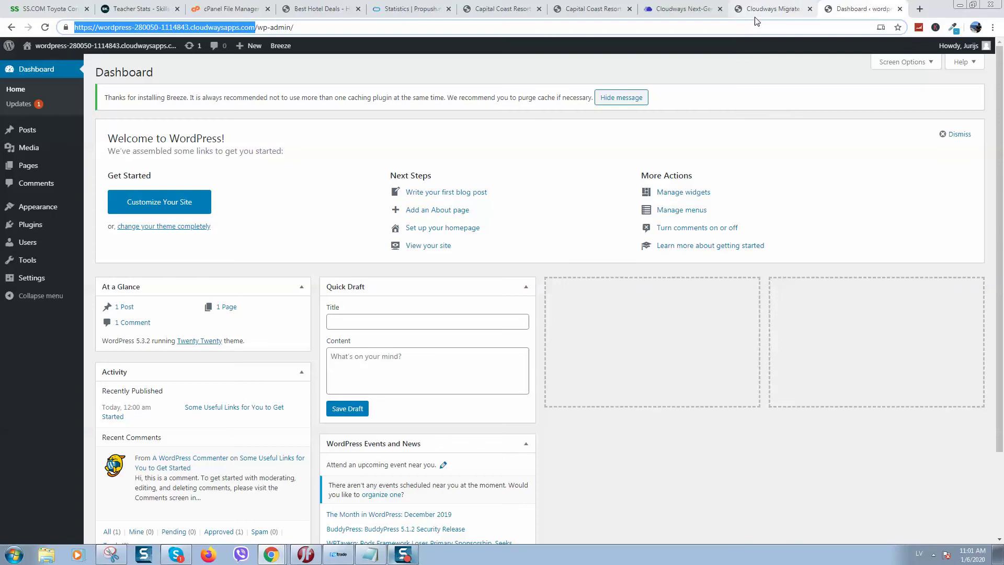
{"action": "left_click", "coordinate": [664, 9]}
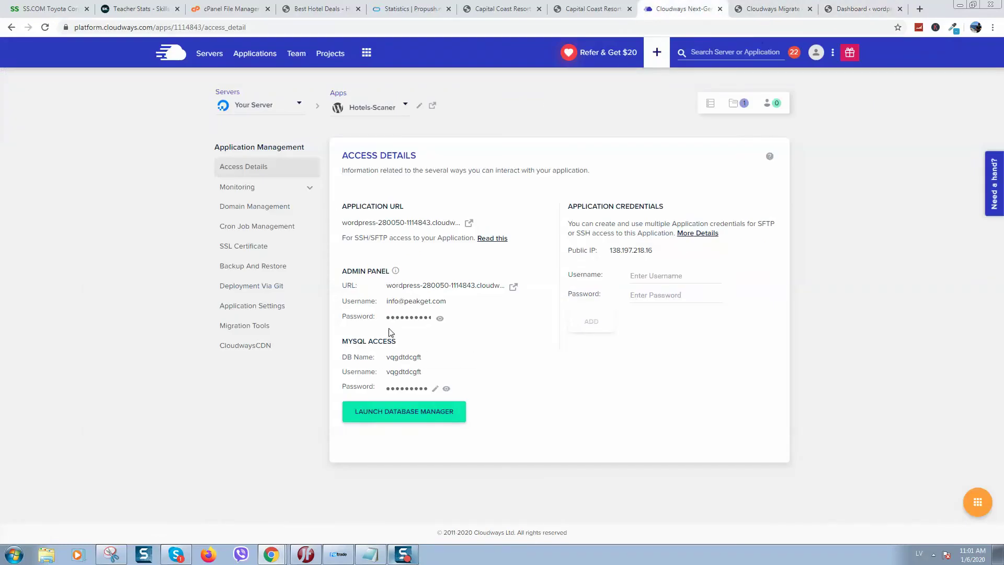
{"action": "left_click", "coordinate": [413, 358]}
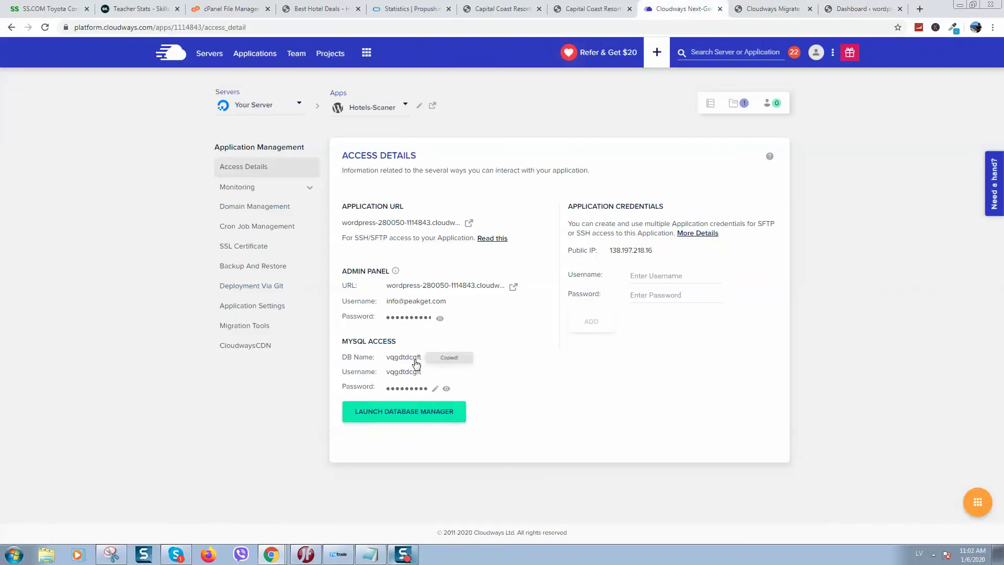
{"action": "left_click", "coordinate": [775, 11]}
{"action": "left_click", "coordinate": [266, 336]}
{"action": "key", "text": "ctrl+v"}
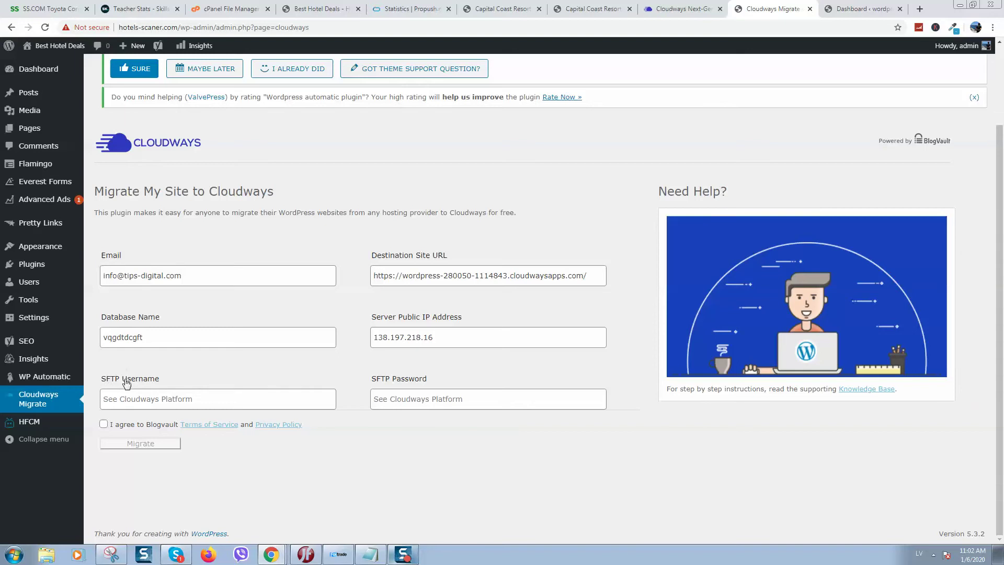
{"action": "left_click", "coordinate": [680, 9]}
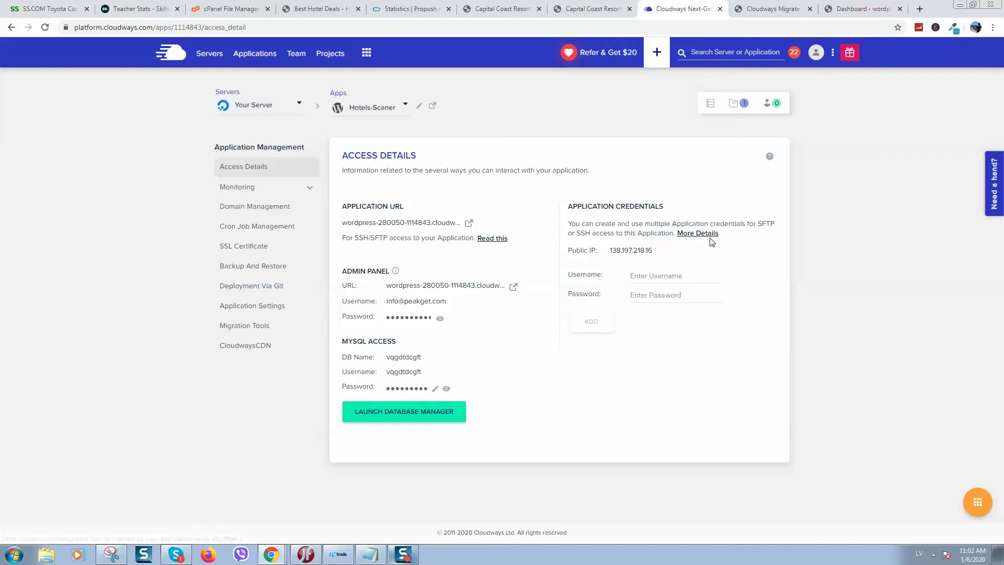
Add SFTP application credentials with a new username and password, then copy the username
{"action": "left_click", "coordinate": [660, 280]}
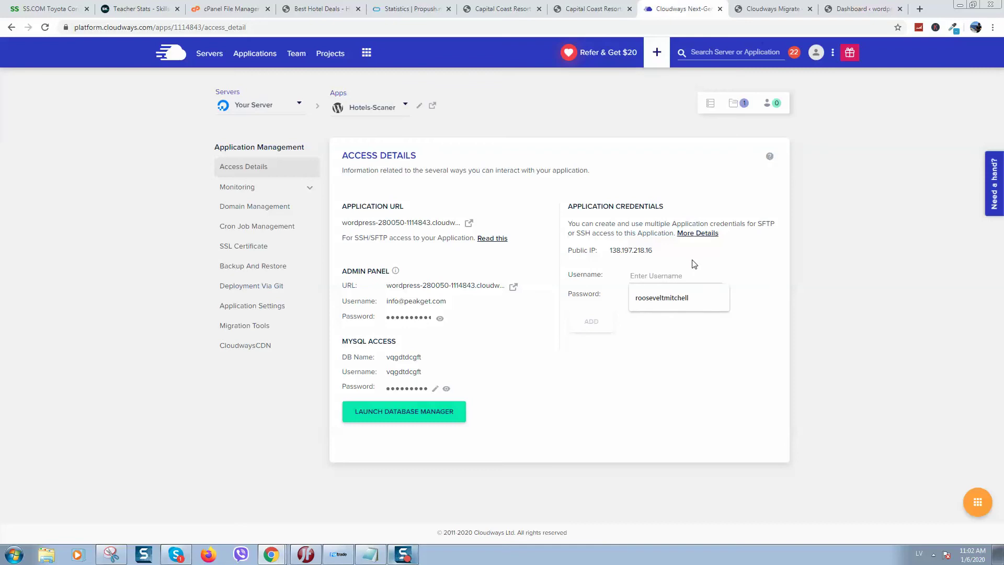
{"action": "type", "text": "hotelspeak"}
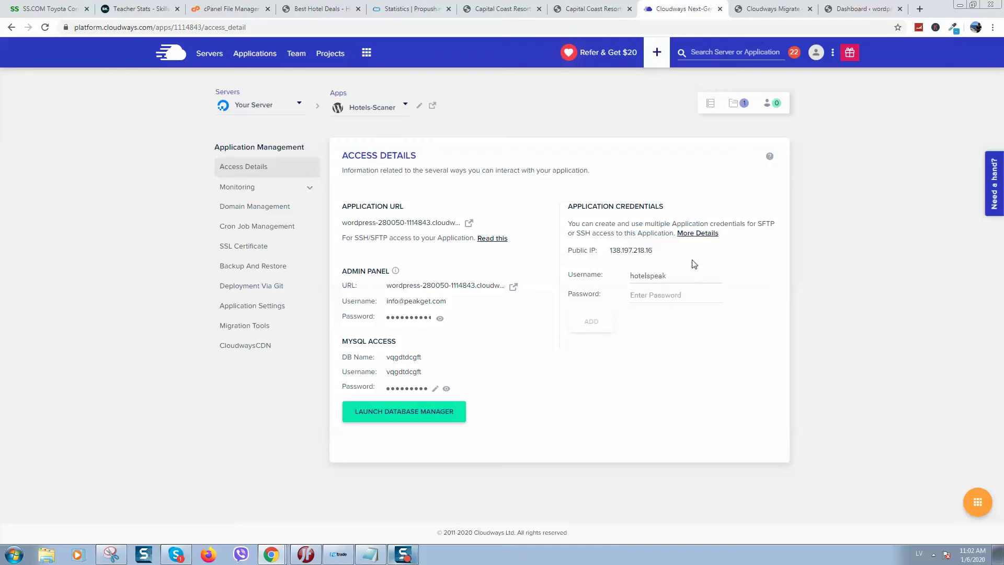
{"action": "left_click", "coordinate": [696, 296]}
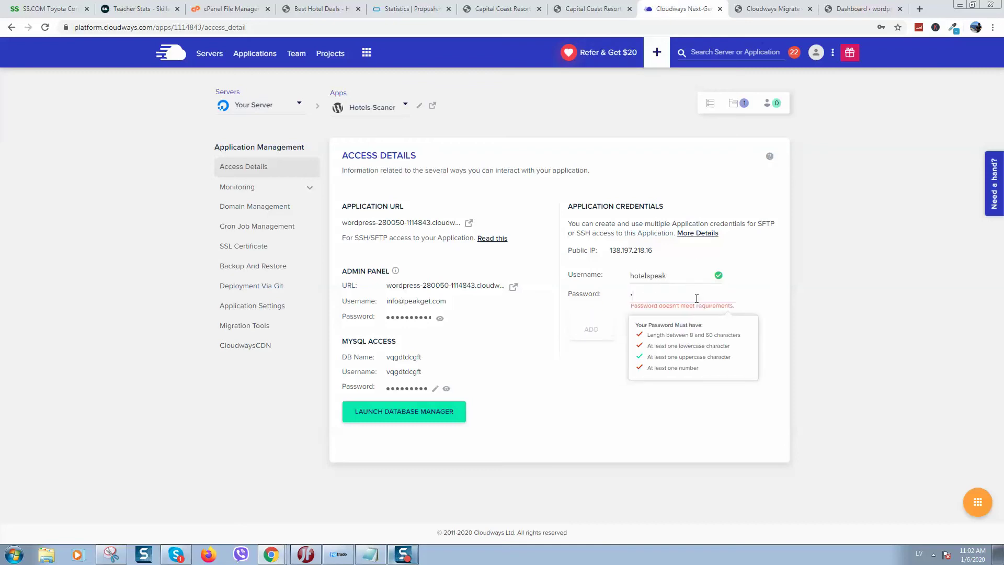
{"action": "key", "text": "BackSpace"}
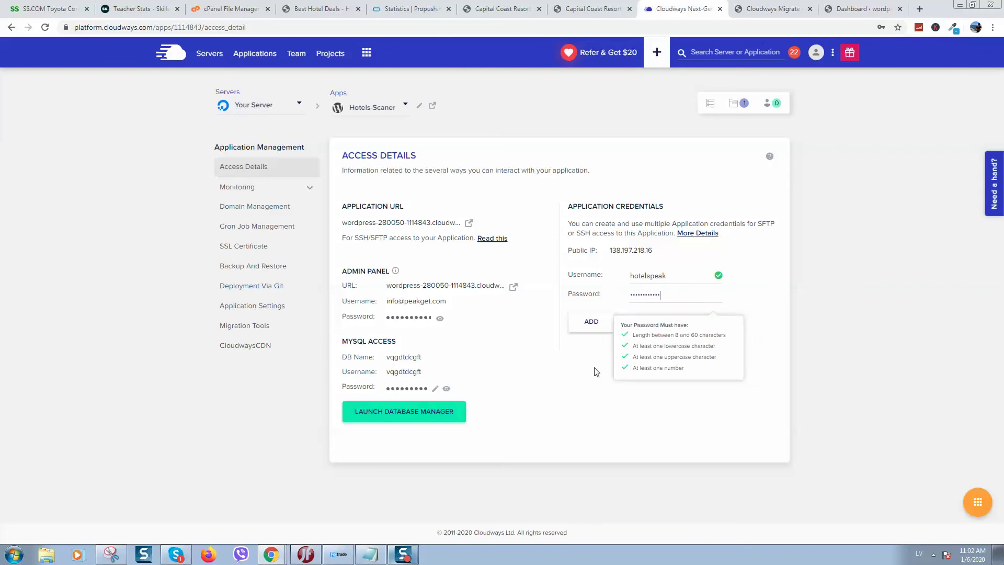
{"action": "left_click", "coordinate": [591, 321]}
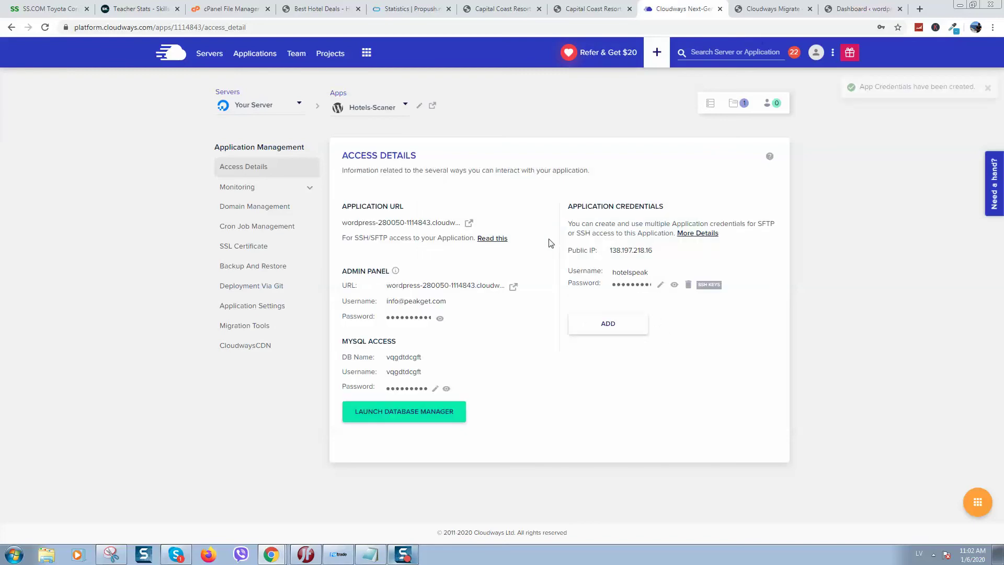
{"action": "left_click", "coordinate": [635, 277]}
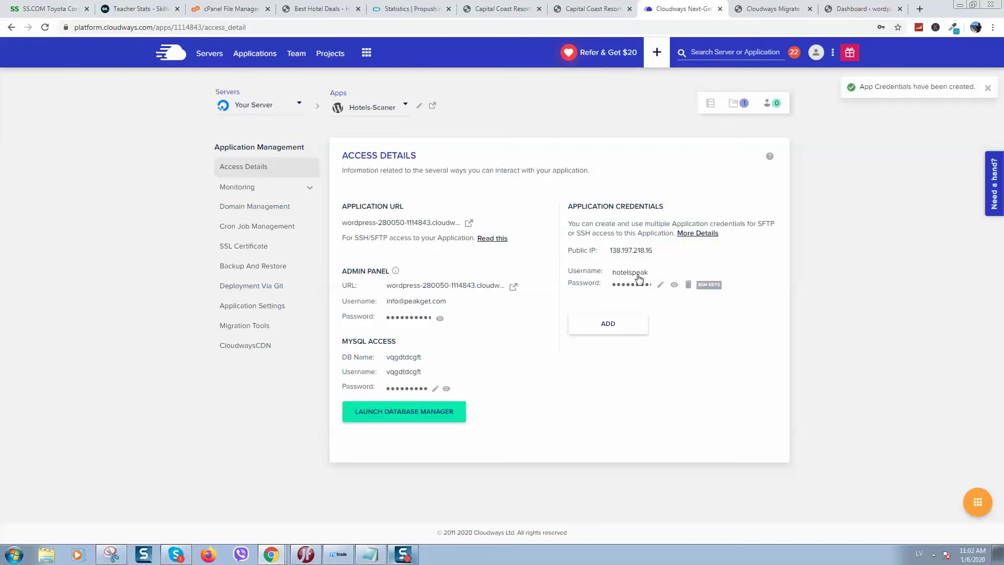
{"action": "left_click", "coordinate": [634, 277]}
Copy the new SFTP username and paste it into the migrator's SFTP Username field
{"action": "left_click", "coordinate": [648, 276]}
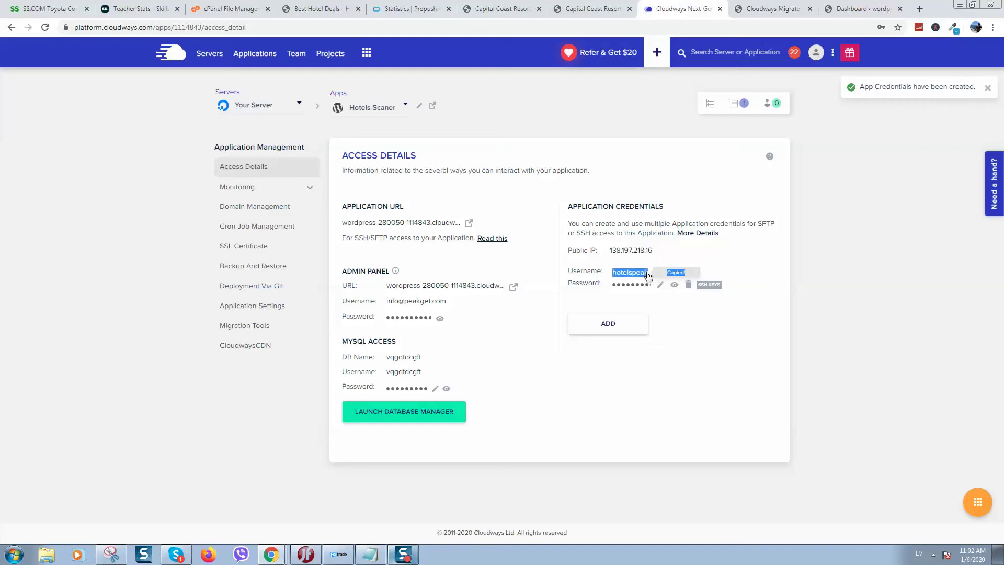
{"action": "left_click", "coordinate": [774, 9]}
{"action": "left_click", "coordinate": [258, 397]}
{"action": "key", "text": "ctrl+v"}
Enter the SFTP password, accept the BlogVault terms, and submit the migration
{"action": "key", "text": "Tab"}
{"action": "key", "text": "Tab"}
{"action": "key", "text": "Tab"}
{"action": "type", "text": "h"}
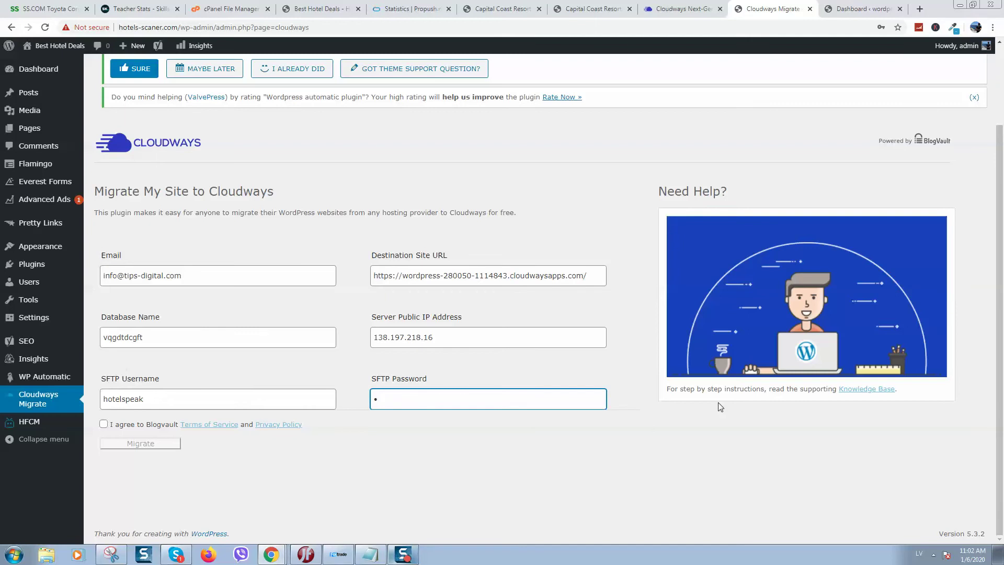
{"action": "type", "text": "•••••••••••"}
{"action": "left_click", "coordinate": [104, 424]}
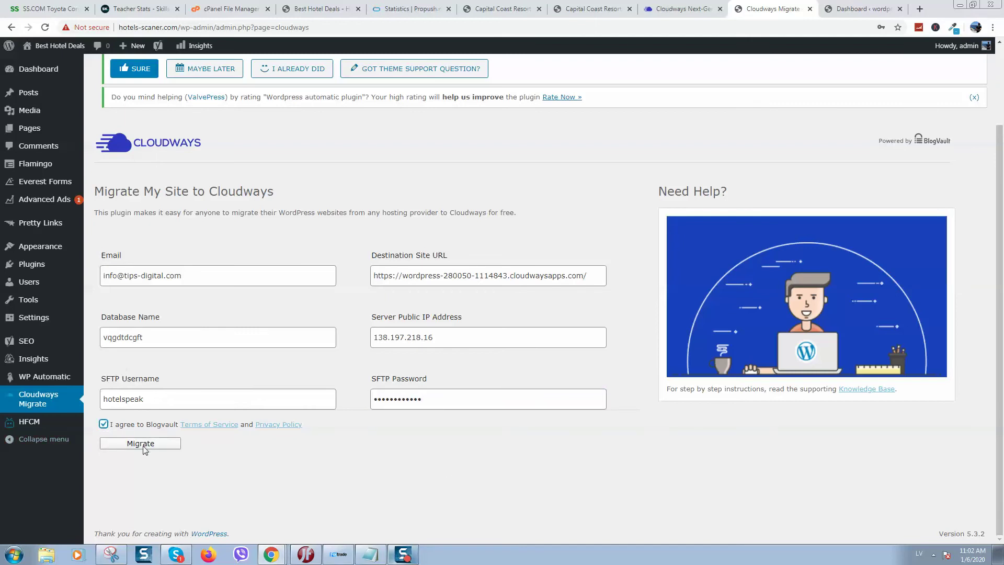
{"action": "left_click", "coordinate": [142, 443]}
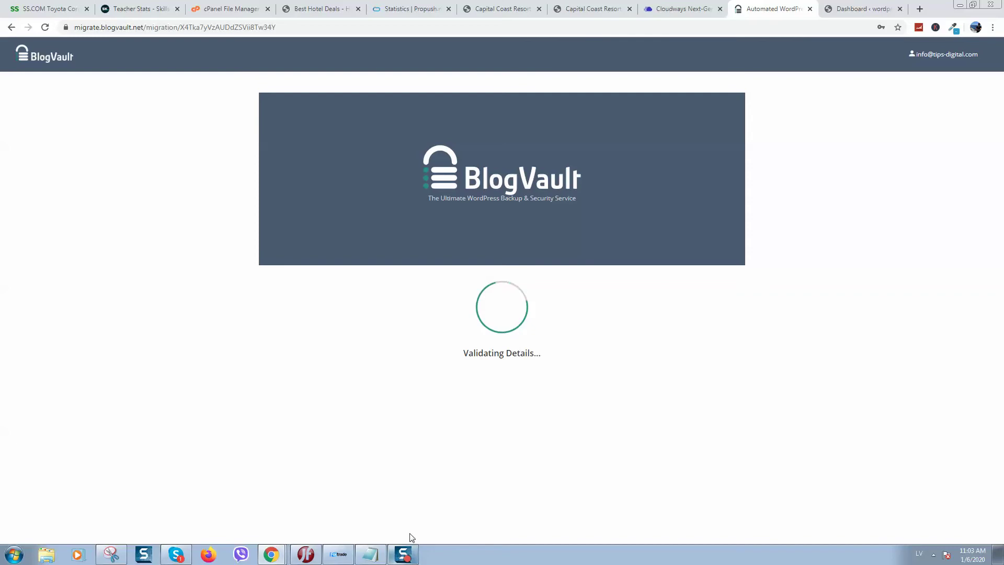
Scroll the BlogVault migration page to follow the file and 33-table copy progress
{"action": "scroll", "coordinate": [418, 309], "scroll_direction": "down", "scroll_amount": 1}
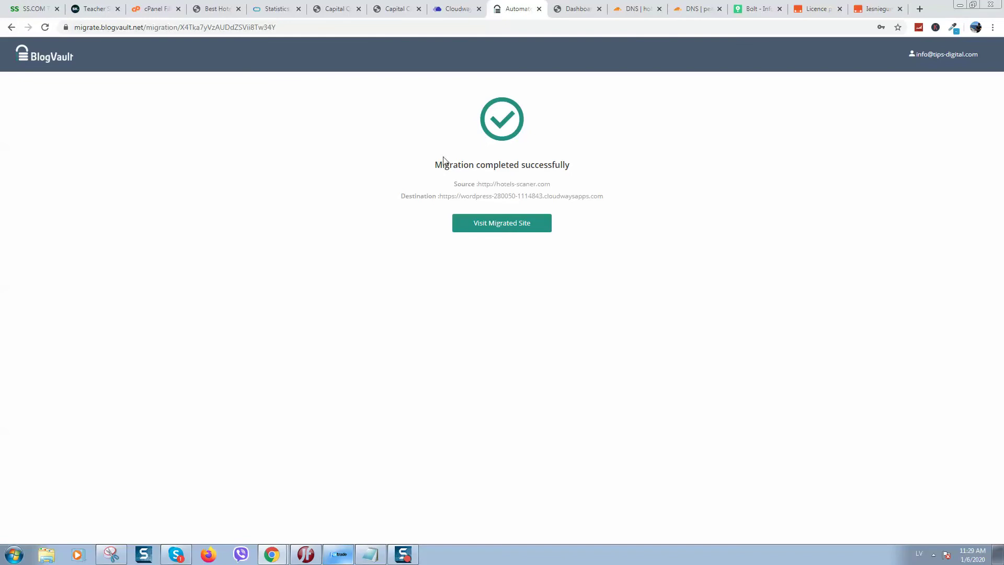
Highlight the 'Migration completed successfully' message and the hotels-scaner.com source address
{"action": "left_click_drag", "start_coordinate": [444, 166], "coordinate": [562, 178]}
{"action": "left_click_drag", "start_coordinate": [490, 183], "coordinate": [445, 197]}
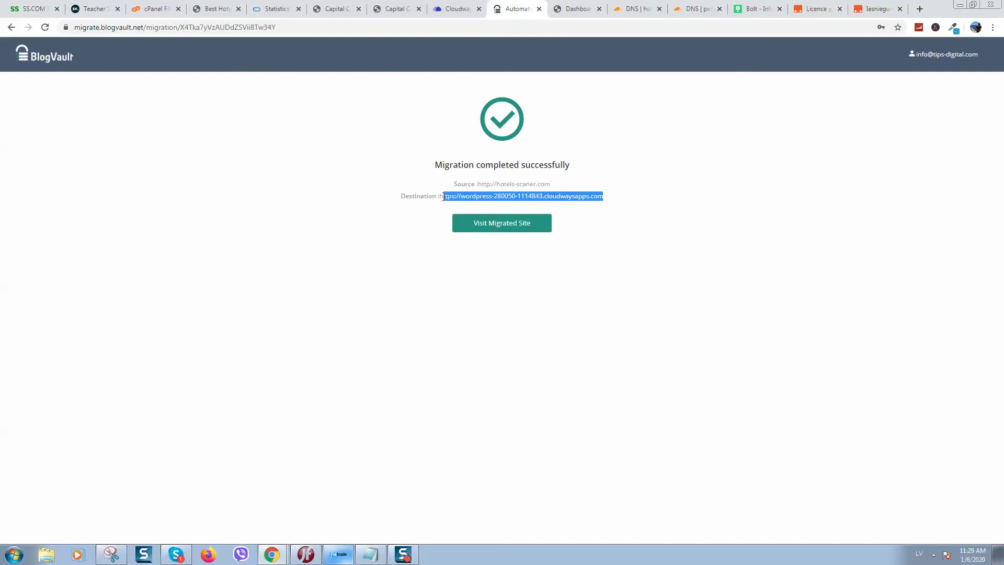
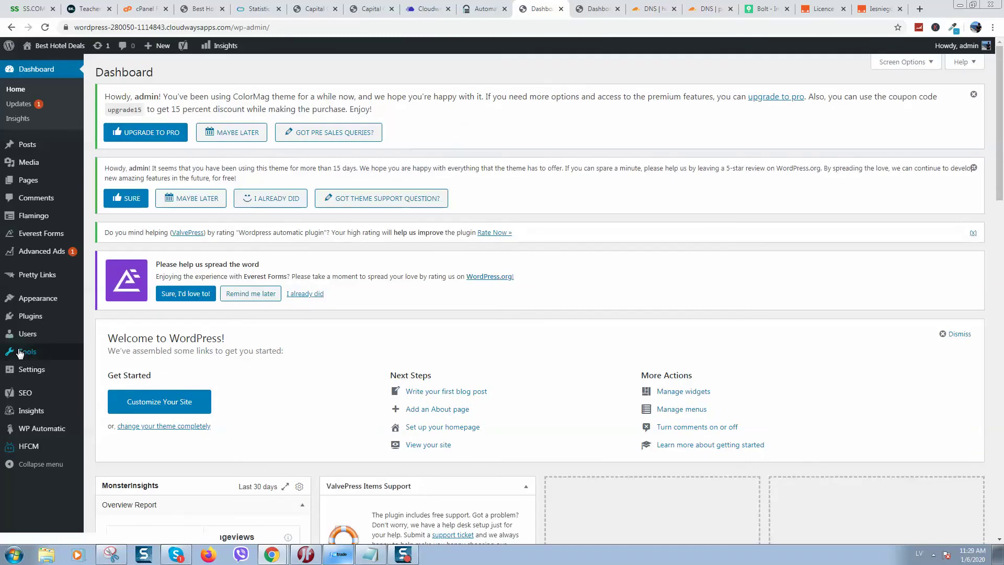
Open WordPress Settings > General for the Best Hotel Deals site
{"action": "left_click", "coordinate": [140, 370]}
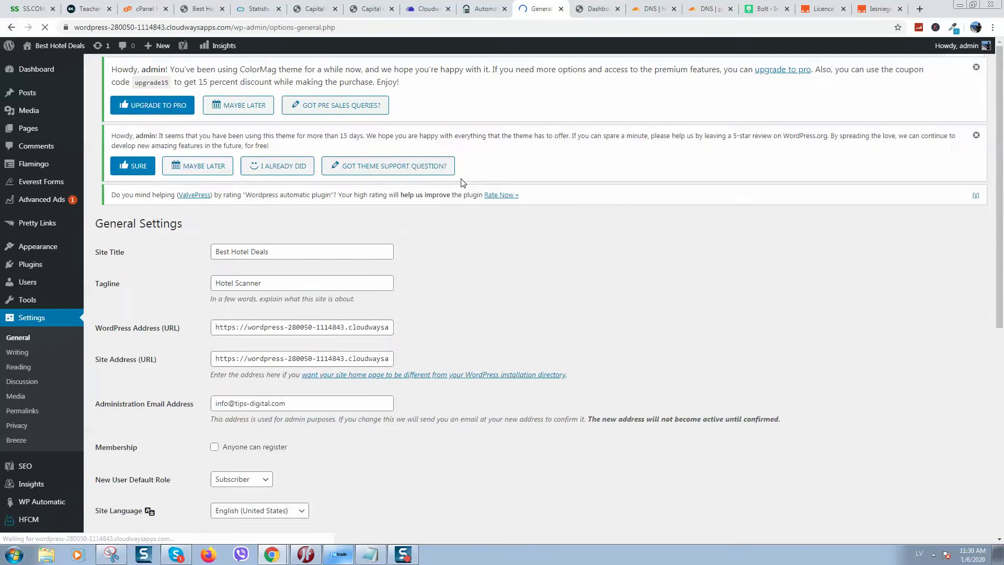
Review the WordPress and Site Address URLs, then go back to peakget.com's Cloudflare DNS records
{"action": "scroll", "coordinate": [146, 209], "scroll_direction": "down", "scroll_amount": 3}
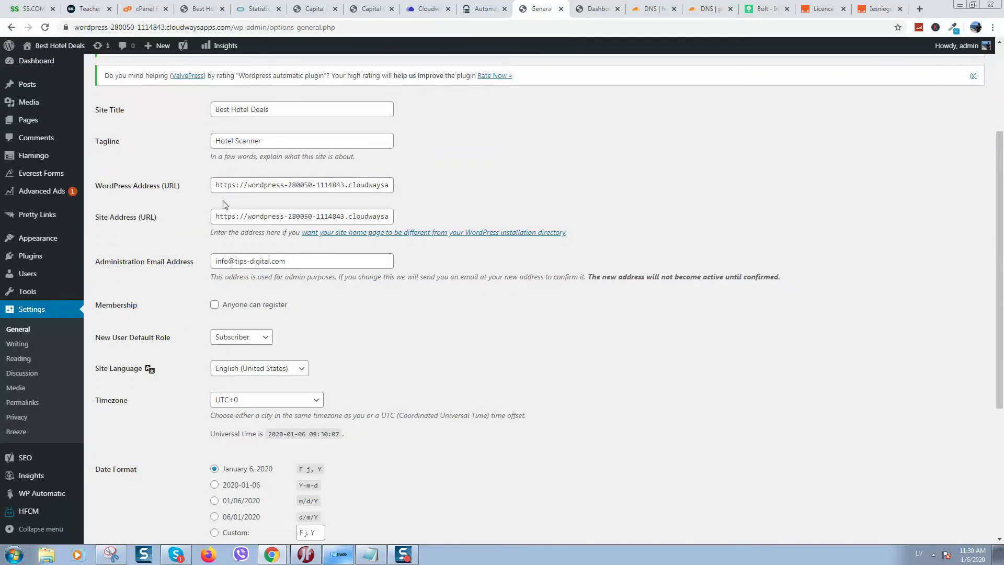
{"action": "scroll", "coordinate": [287, 182], "scroll_direction": "down", "scroll_amount": 1}
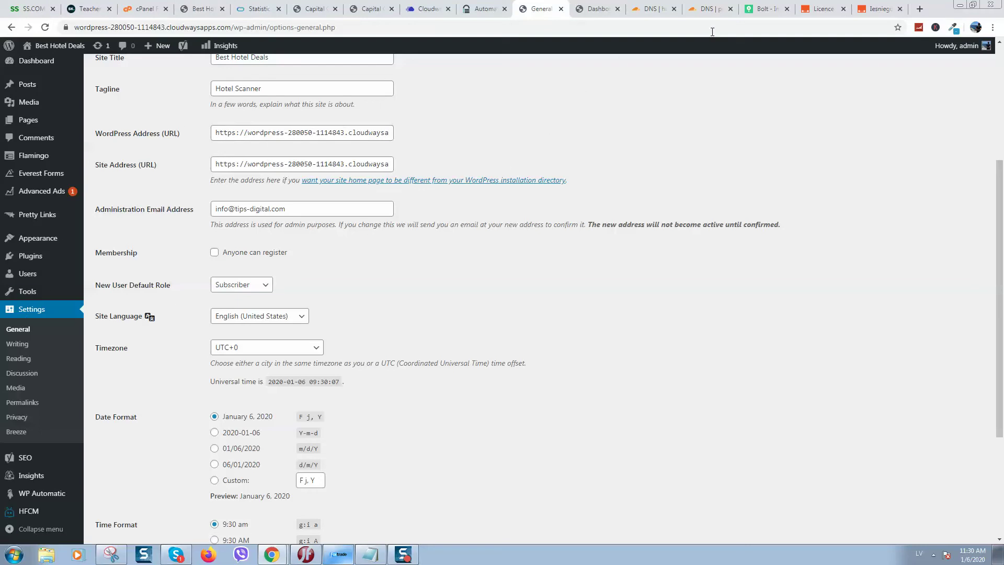
{"action": "left_click", "coordinate": [707, 9]}
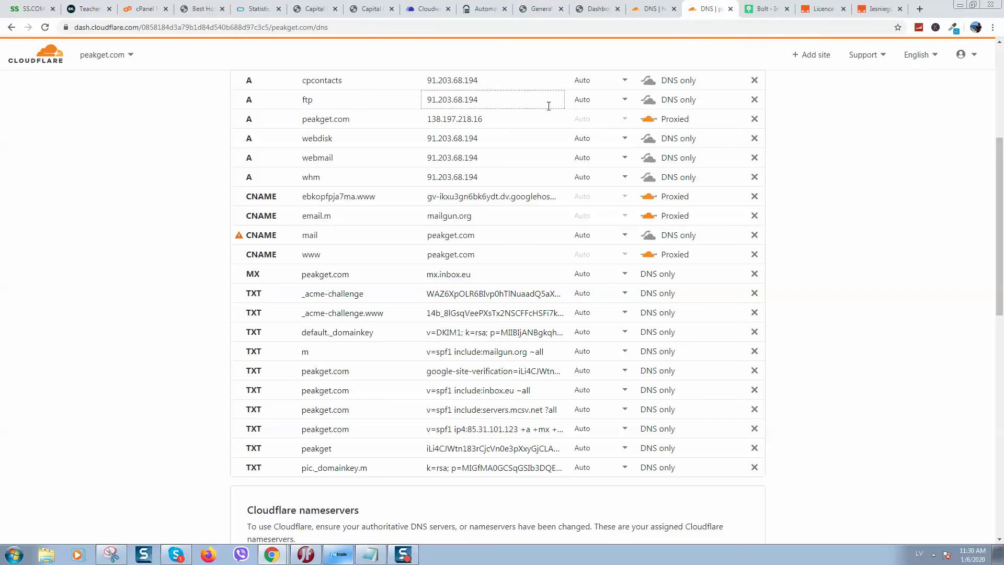
{"action": "scroll", "coordinate": [601, 161], "scroll_direction": "up", "scroll_amount": 1}
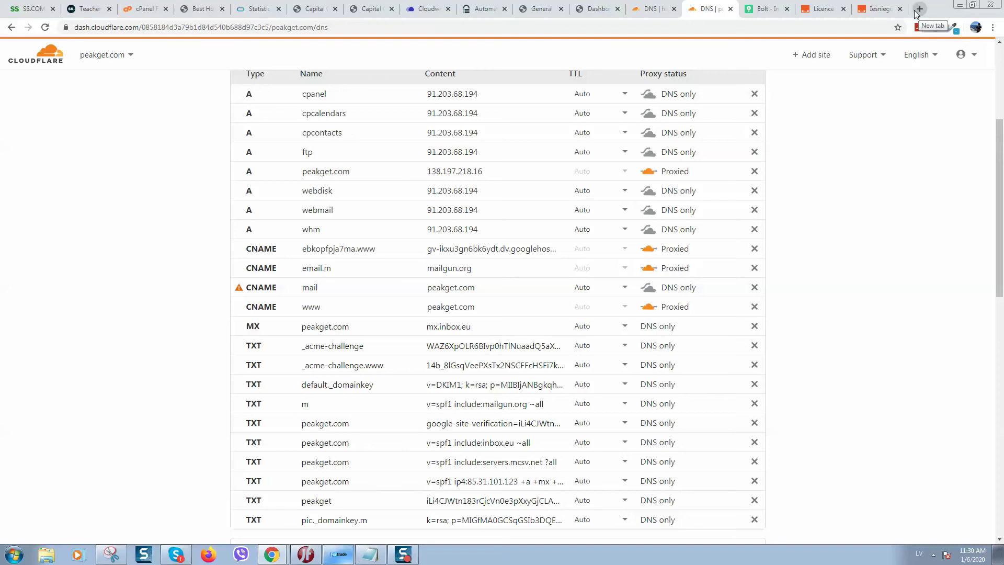
Load nano.lv in a new tab and open the Домены > Мои домены list
{"action": "left_click", "coordinate": [917, 12]}
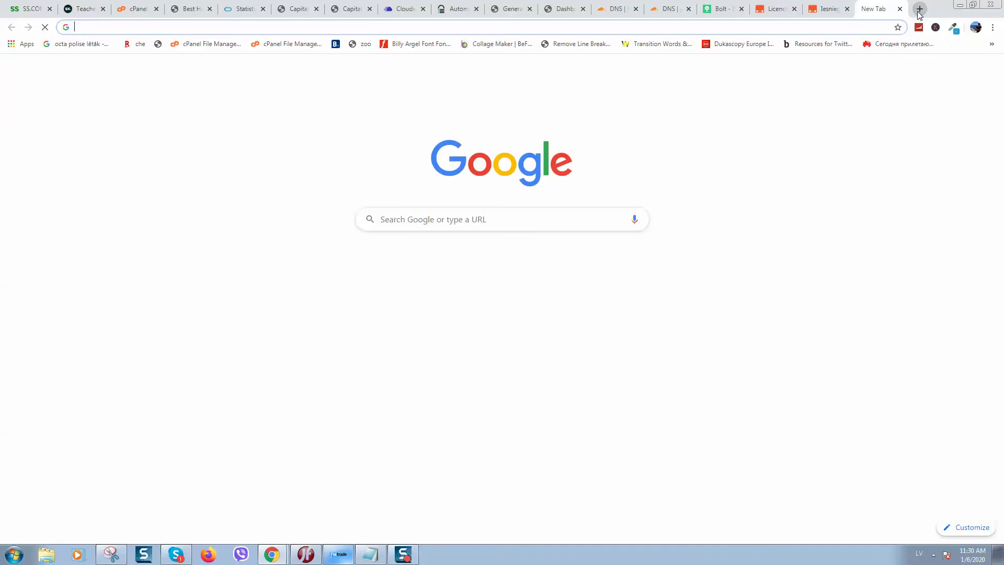
{"action": "type", "text": "nano.lv"}
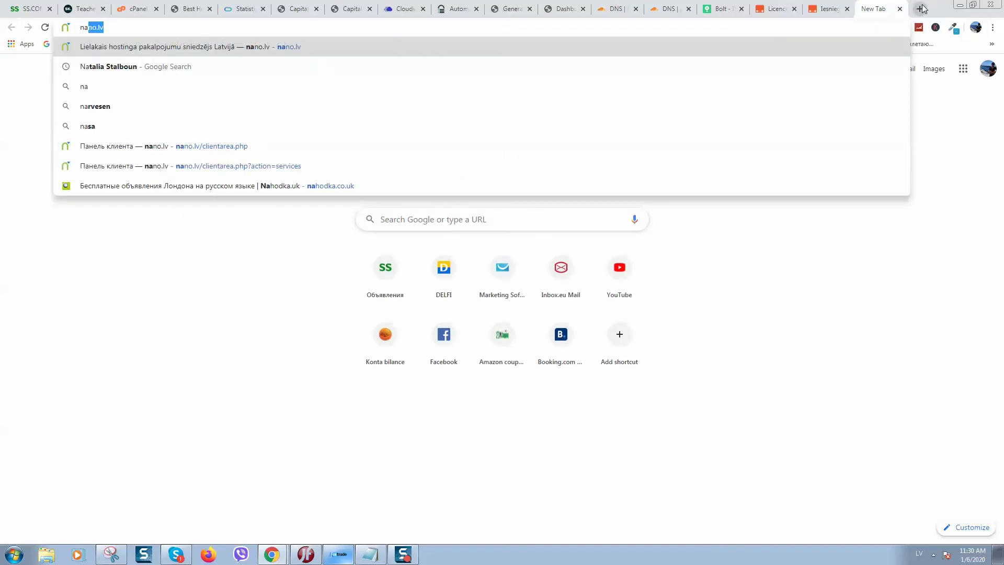
{"action": "key", "text": "Return"}
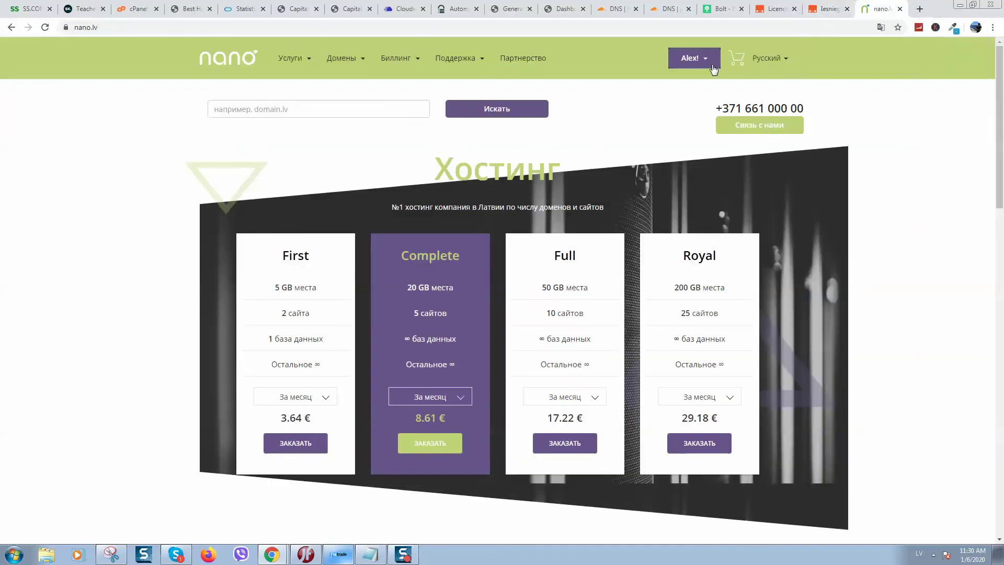
{"action": "left_click", "coordinate": [699, 66]}
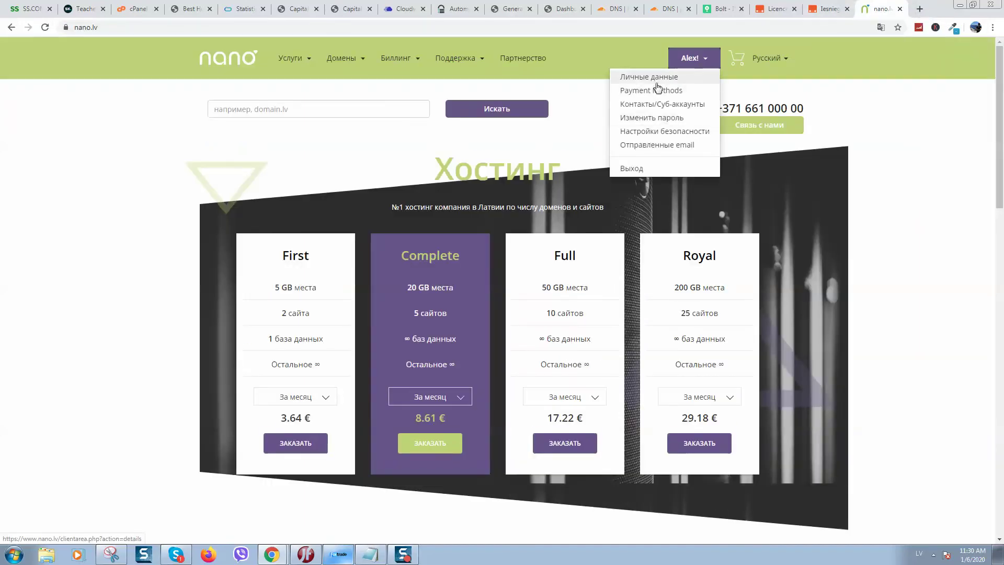
{"action": "left_click", "coordinate": [290, 59]}
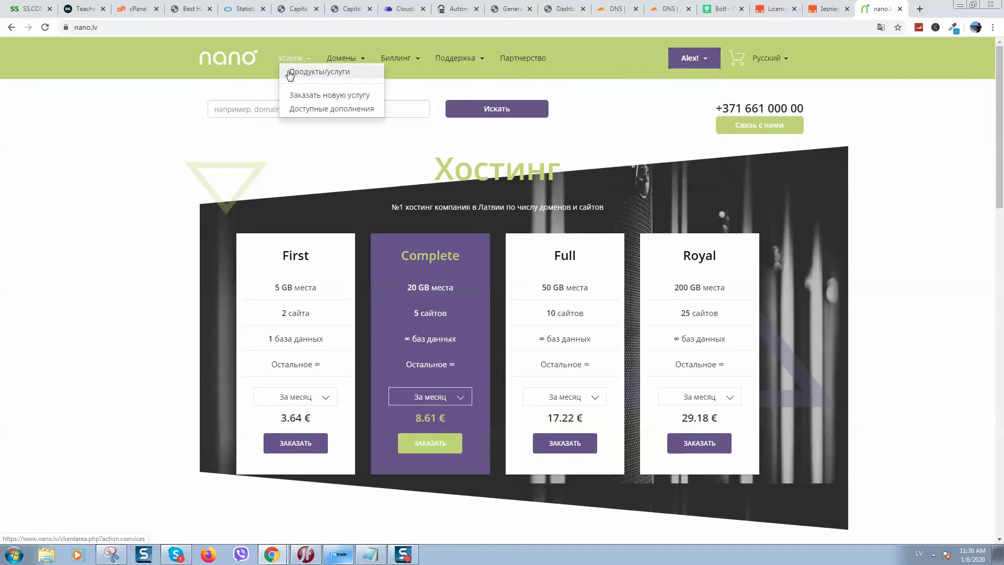
{"action": "left_click", "coordinate": [341, 58]}
{"action": "left_click", "coordinate": [337, 69]}
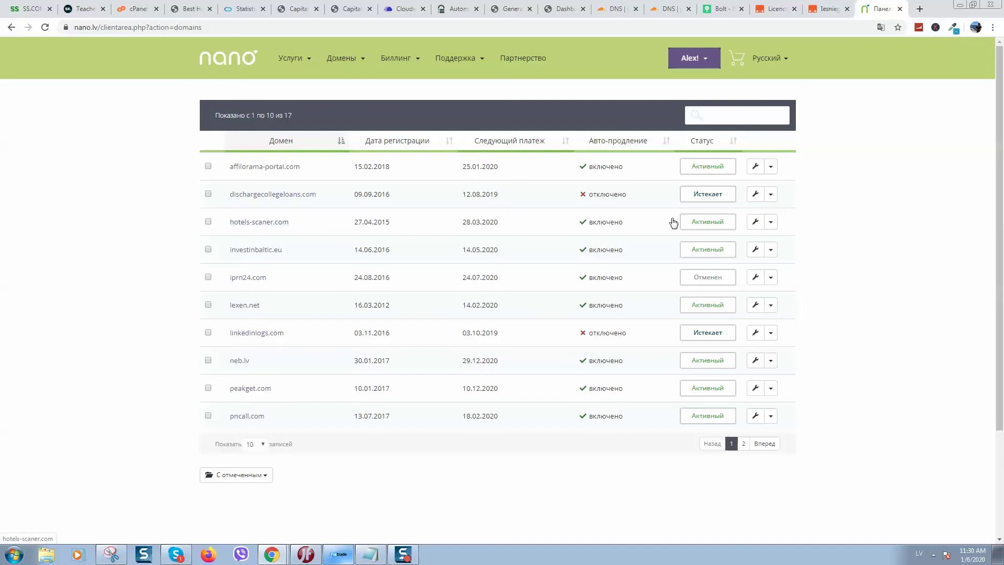
Confirm hotels-scaner.com's nameservers are Cloudflare's cody and michelle, then close the registrar tab
{"action": "left_click", "coordinate": [753, 225]}
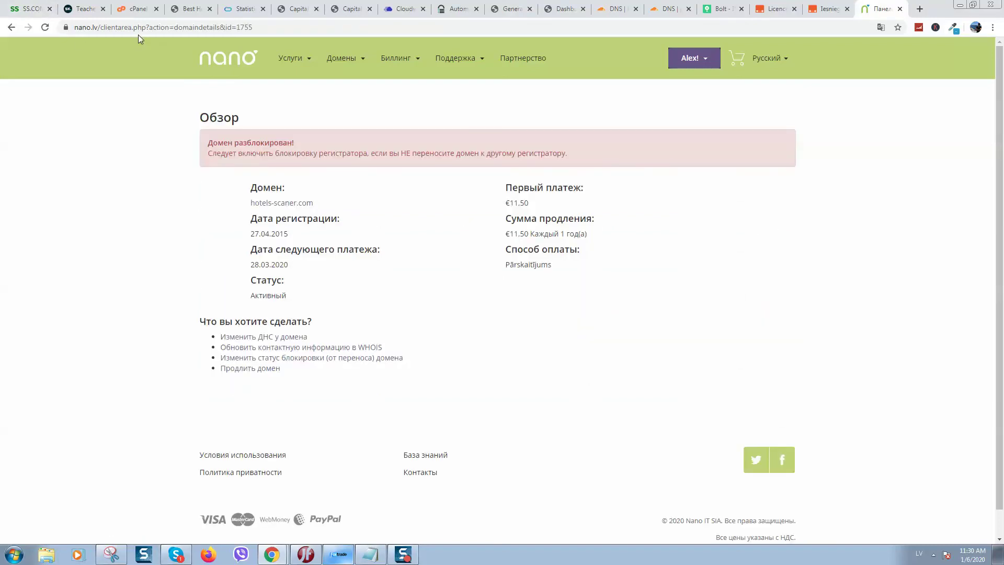
{"action": "left_click", "coordinate": [264, 338]}
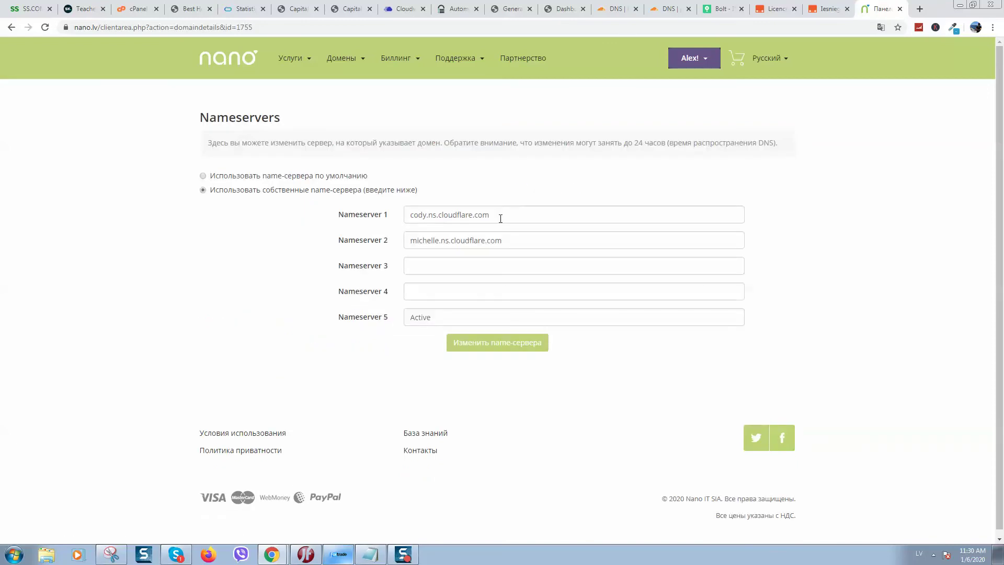
{"action": "left_click_drag", "start_coordinate": [521, 214], "coordinate": [324, 211]}
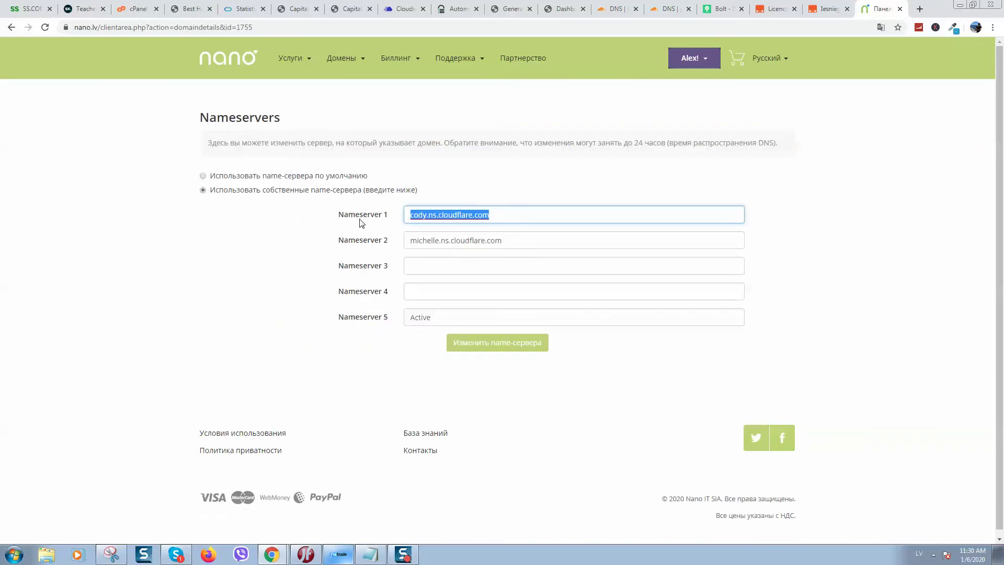
{"action": "left_click_drag", "start_coordinate": [510, 240], "coordinate": [381, 236]}
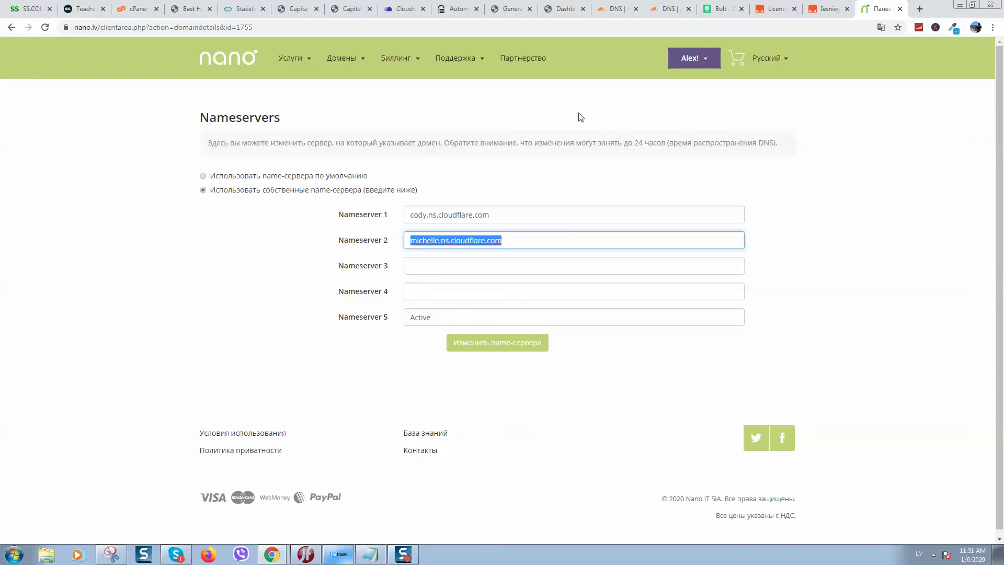
{"action": "left_click", "coordinate": [900, 8]}
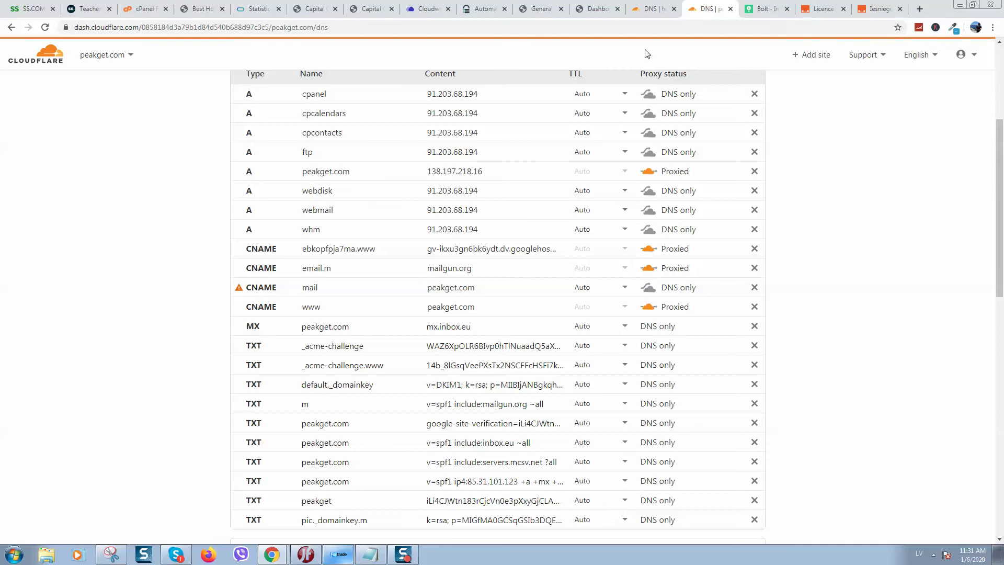
Delete the ns2.nano.lv and ns.nano.lv NS records from hotels-scaner.com's Cloudflare DNS
{"action": "left_click", "coordinate": [651, 11]}
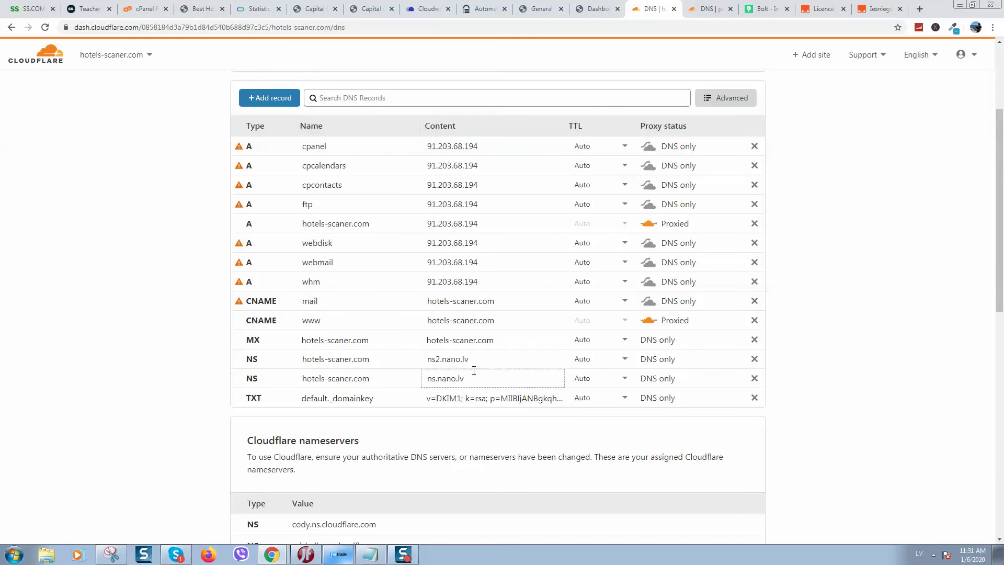
{"action": "left_click", "coordinate": [755, 361]}
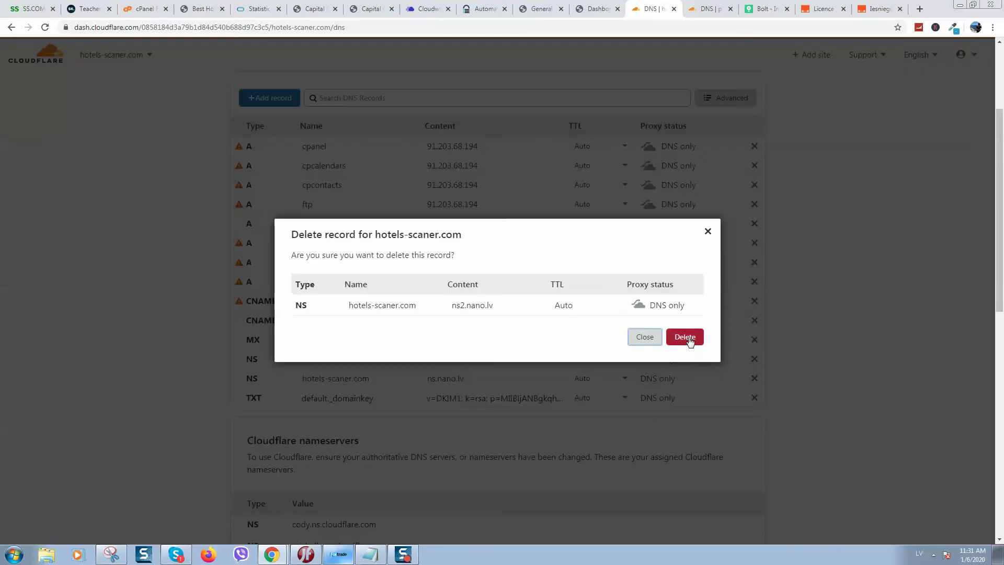
{"action": "left_click", "coordinate": [686, 337]}
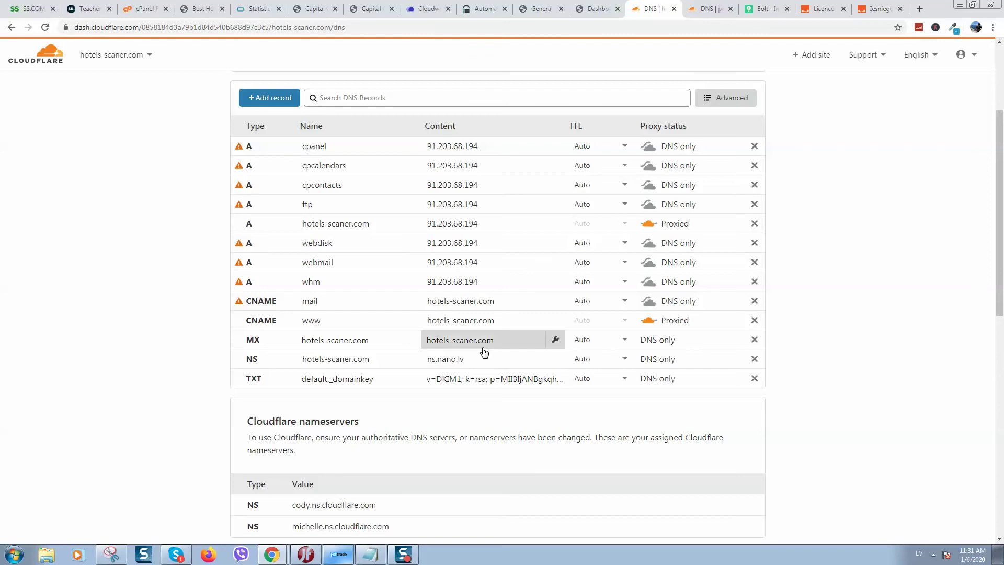
{"action": "left_click", "coordinate": [755, 360]}
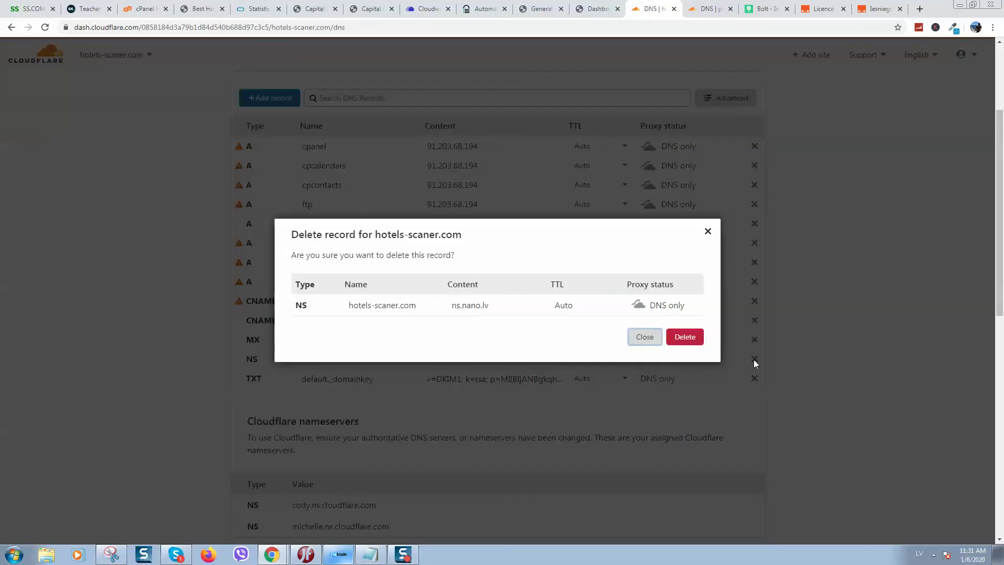
{"action": "left_click", "coordinate": [675, 339]}
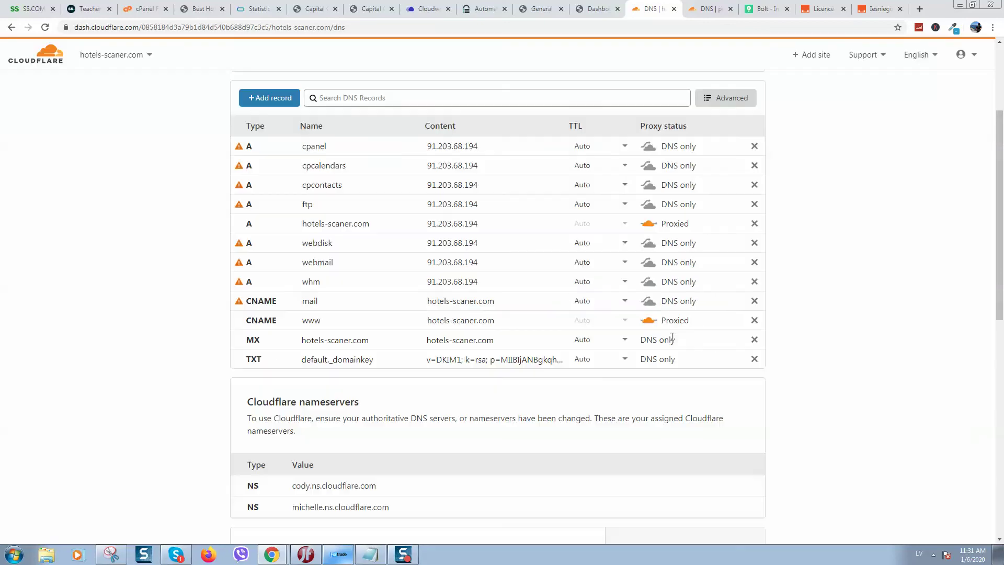
{"action": "left_click", "coordinate": [700, 10]}
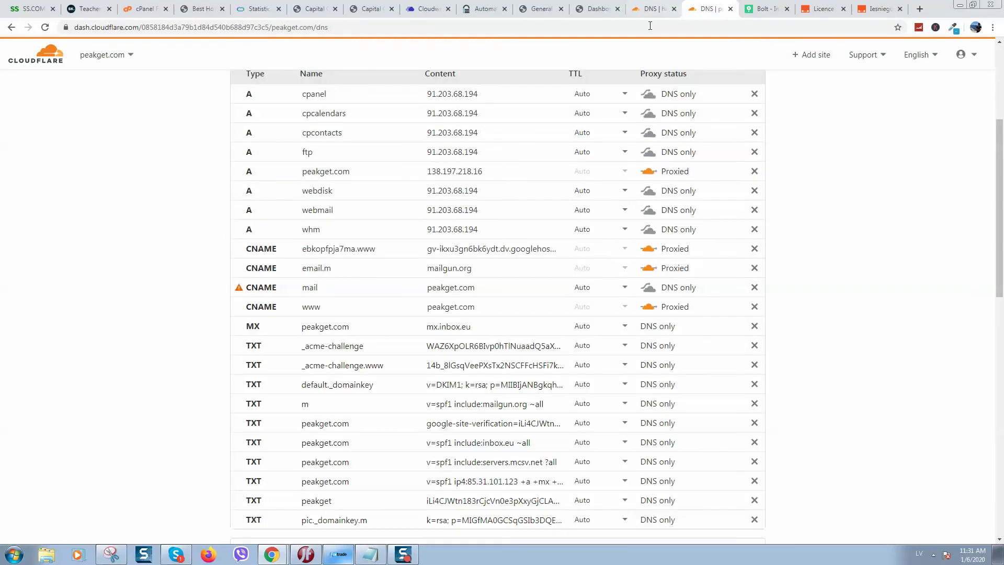
Check peakget.com's A record and copy the Cloudways app's public IP address
{"action": "scroll", "coordinate": [625, 170], "scroll_direction": "up", "scroll_amount": 4}
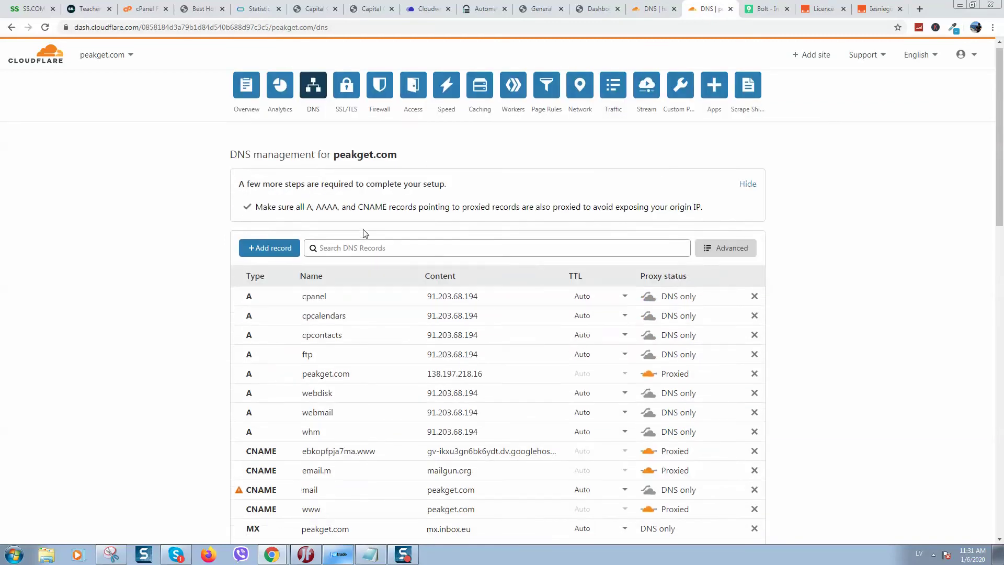
{"action": "scroll", "coordinate": [363, 229], "scroll_direction": "down", "scroll_amount": 3}
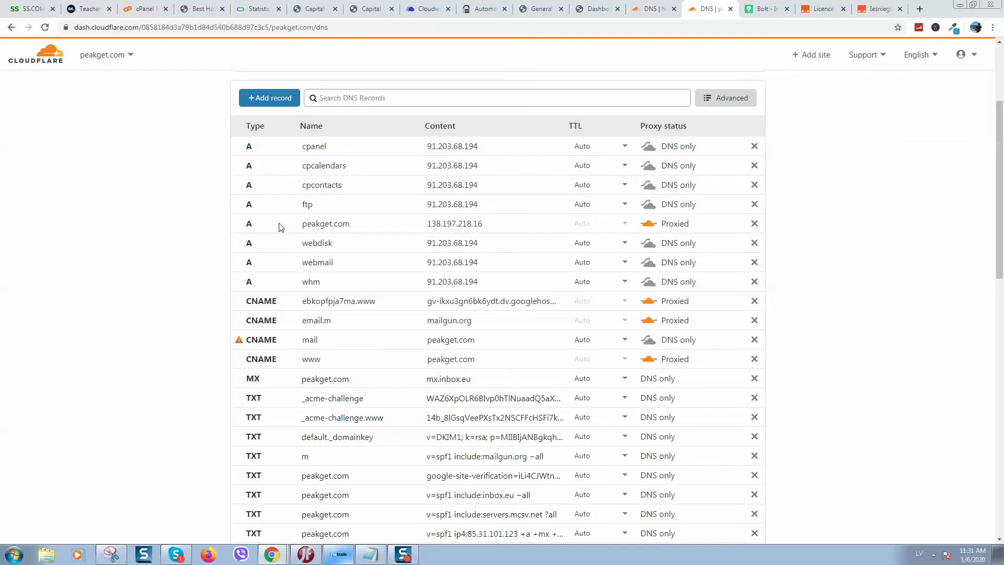
{"action": "left_click_drag", "start_coordinate": [245, 224], "coordinate": [361, 225]}
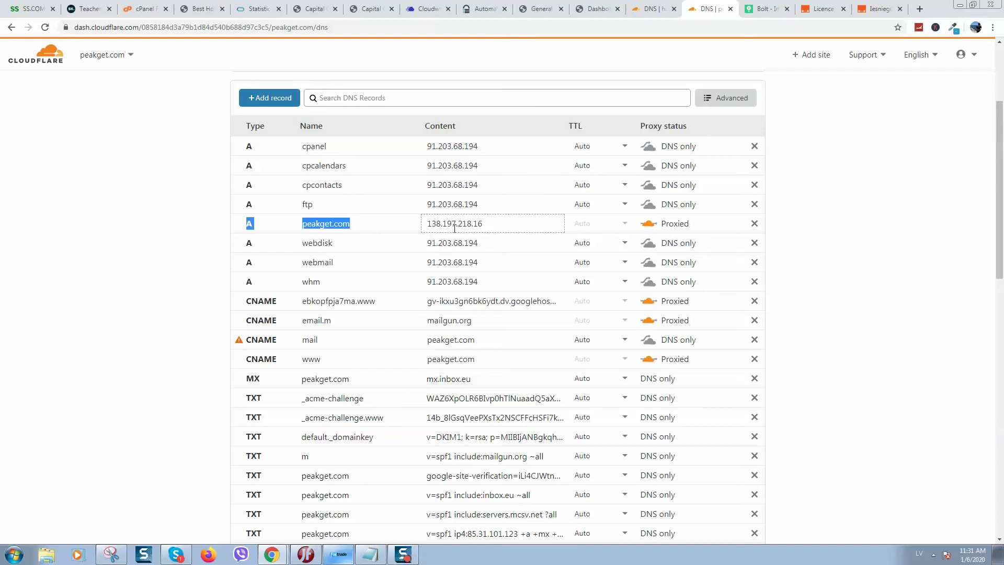
{"action": "left_click_drag", "start_coordinate": [501, 222], "coordinate": [426, 223]}
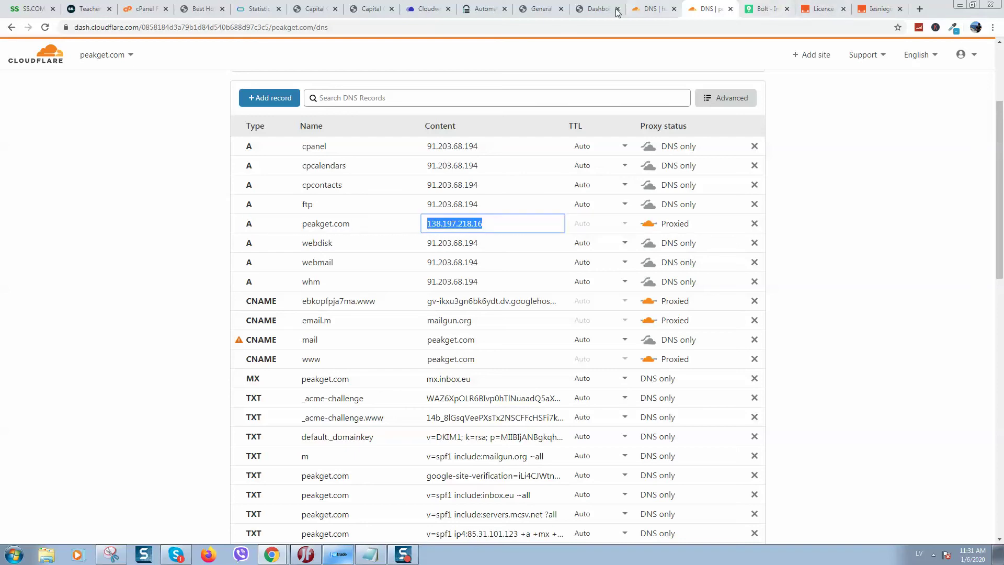
{"action": "left_click", "coordinate": [428, 9]}
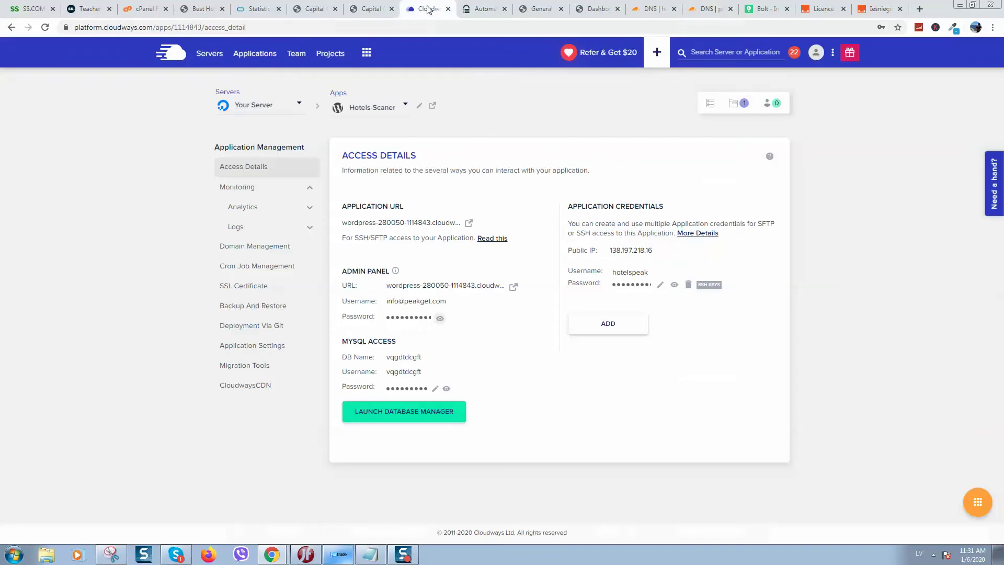
{"action": "left_click", "coordinate": [635, 256]}
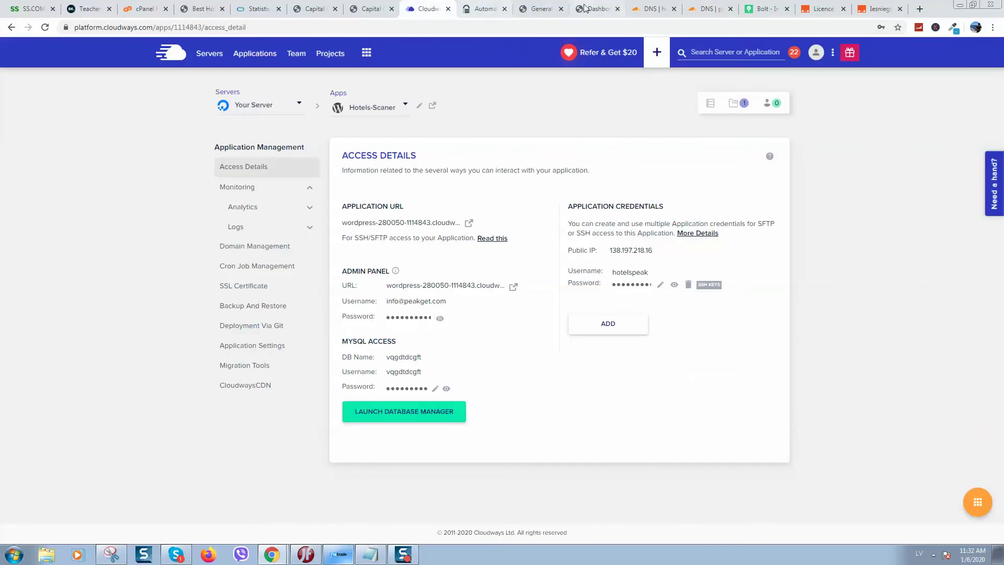
Replace 91.203.68.194 with 138.197.218.16 in hotels-scaner.com's root A record and save
{"action": "left_click", "coordinate": [648, 9]}
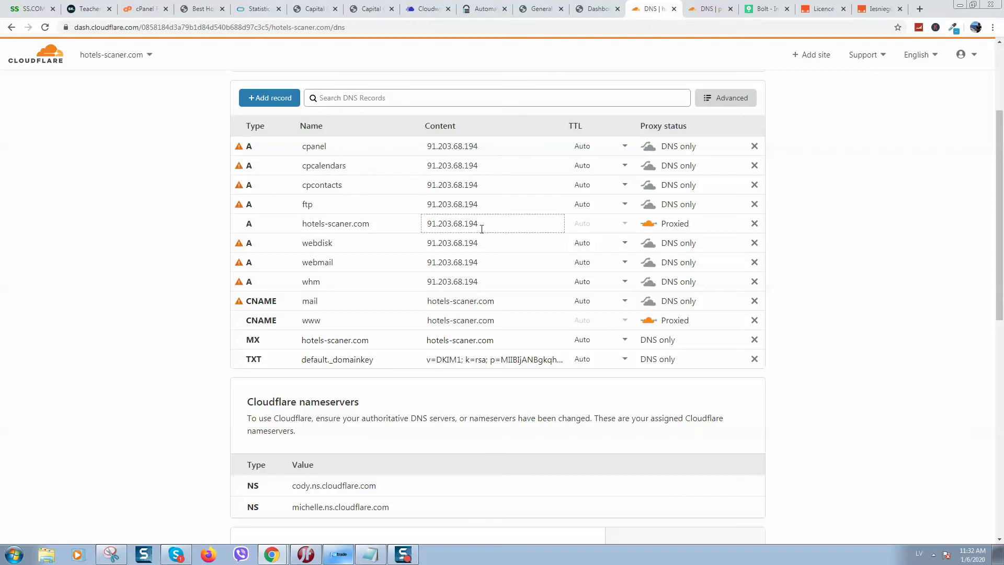
{"action": "left_click", "coordinate": [703, 8]}
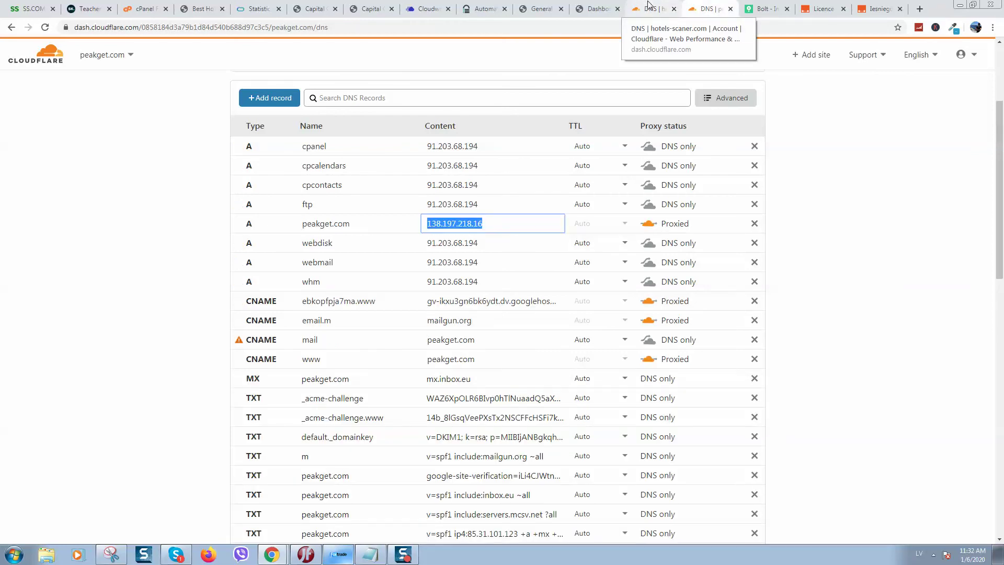
{"action": "left_click", "coordinate": [651, 6]}
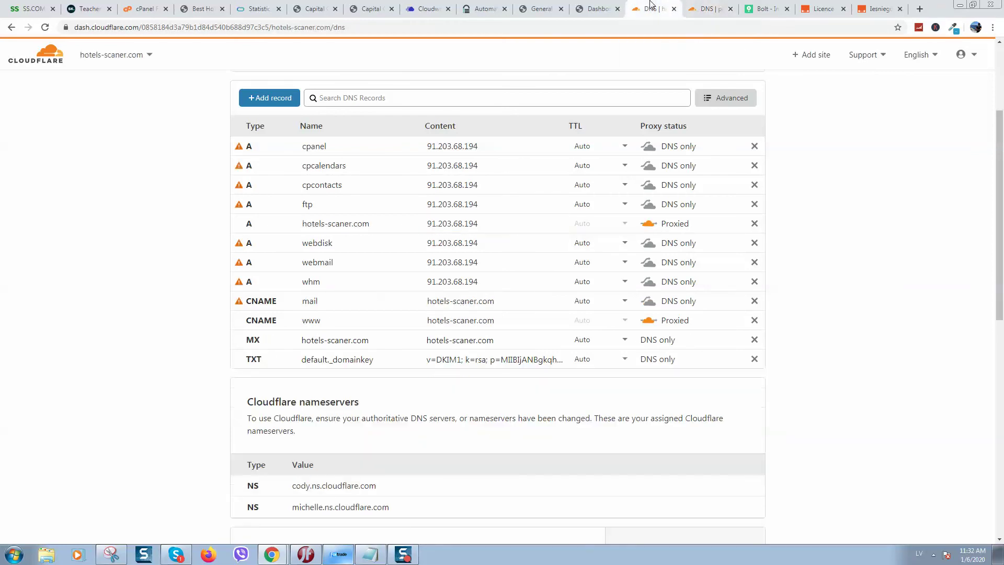
{"action": "left_click", "coordinate": [699, 6]}
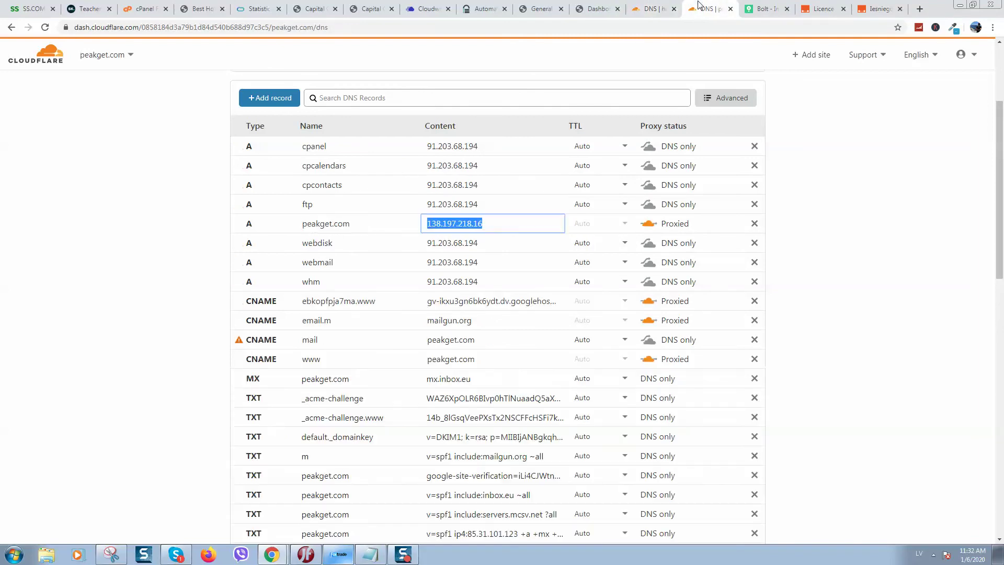
{"action": "left_click", "coordinate": [651, 6]}
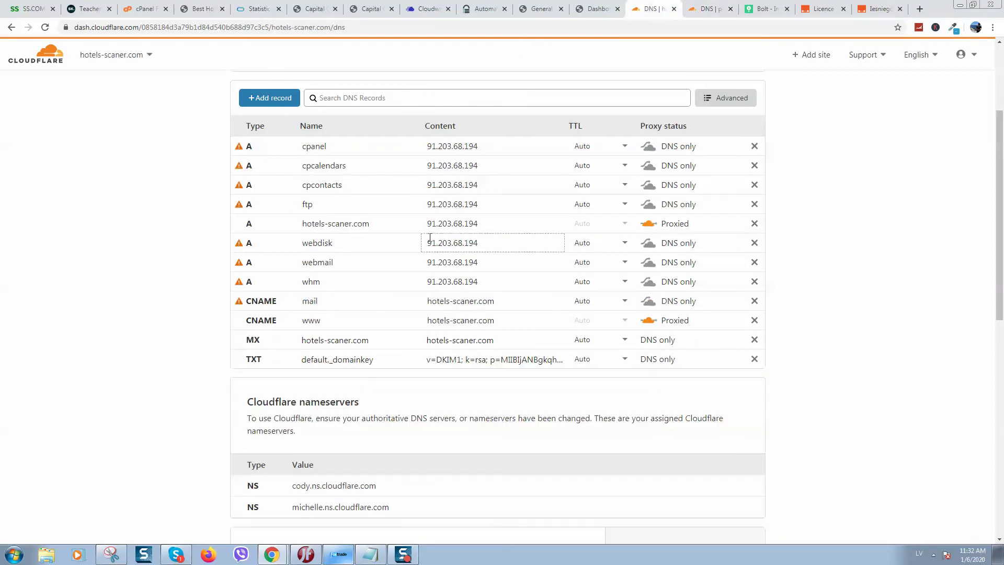
{"action": "double_click", "coordinate": [249, 224]}
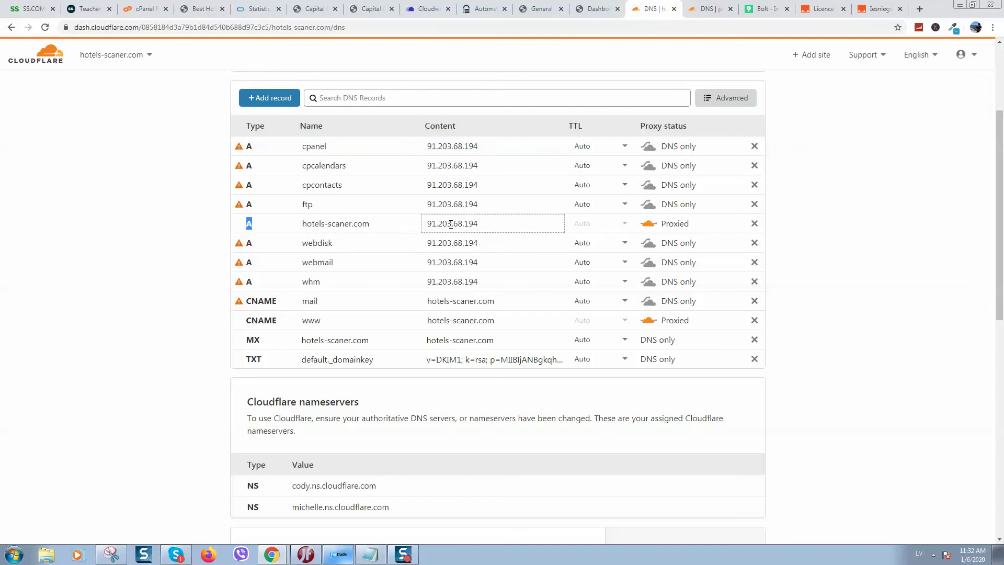
{"action": "left_click_drag", "start_coordinate": [480, 222], "coordinate": [397, 224]}
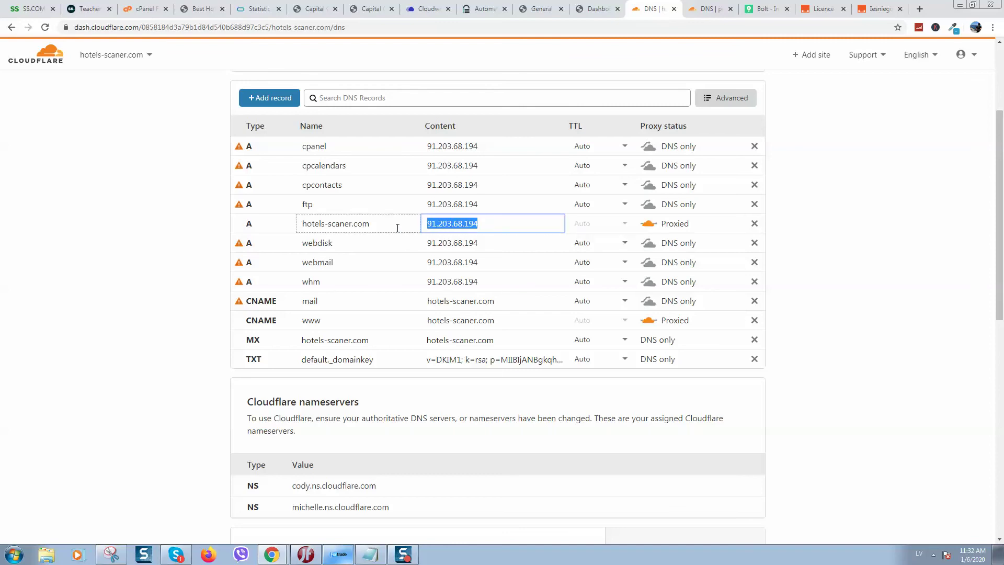
{"action": "type", "text": "138.197.218.16"}
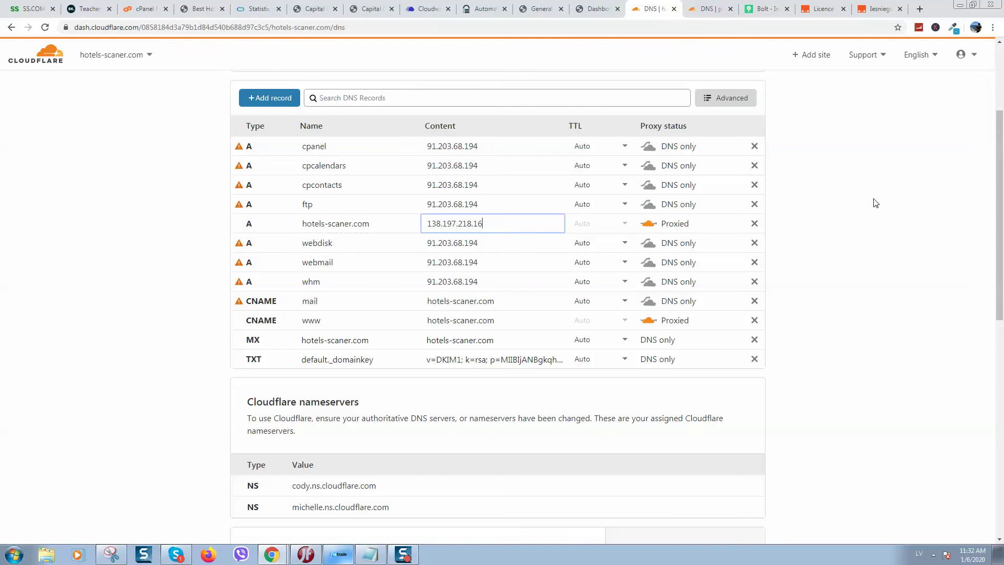
{"action": "left_click", "coordinate": [868, 206]}
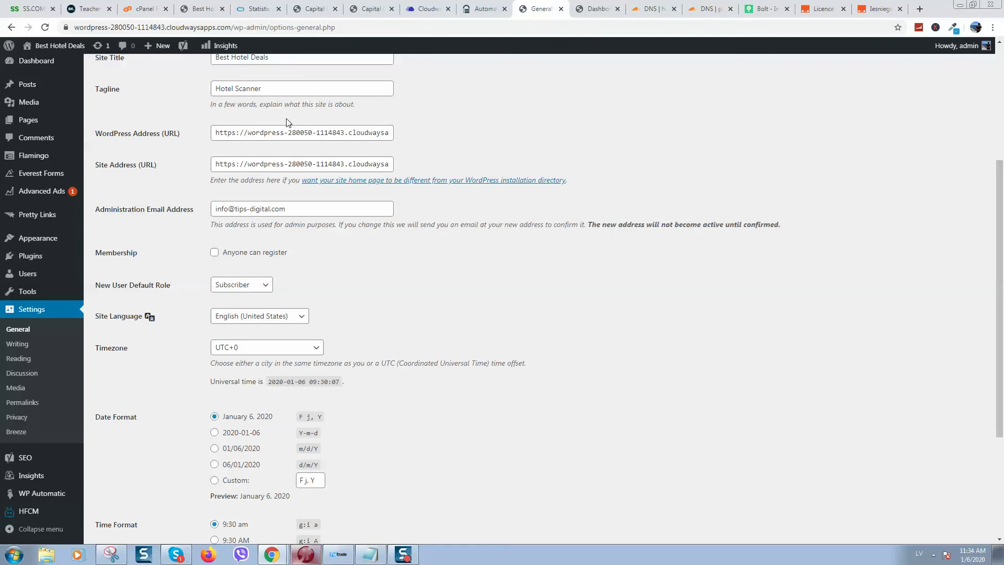
Open the Hotels-Scaner app's SSL Certificate page in Cloudways
{"action": "left_click", "coordinate": [426, 9]}
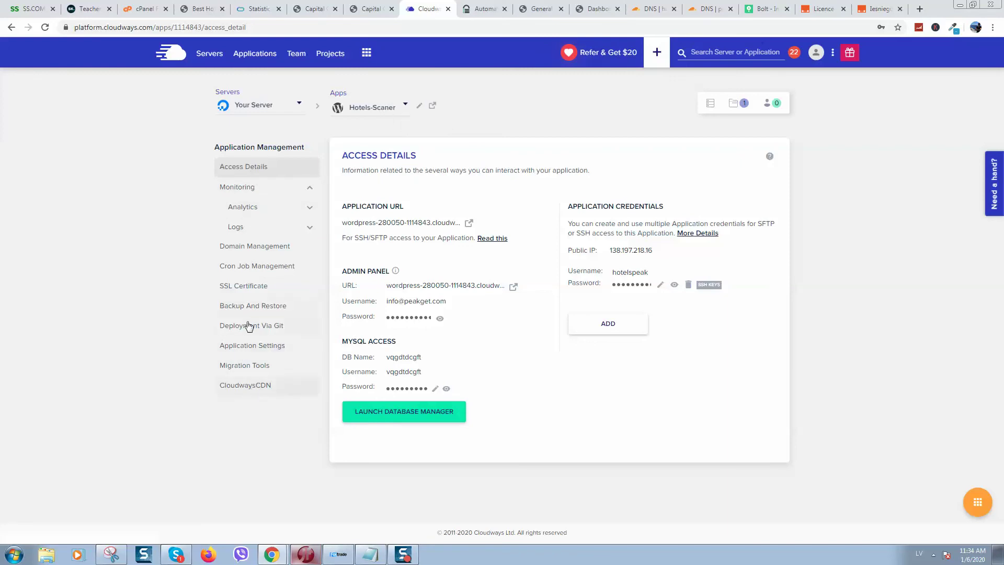
{"action": "left_click", "coordinate": [254, 291]}
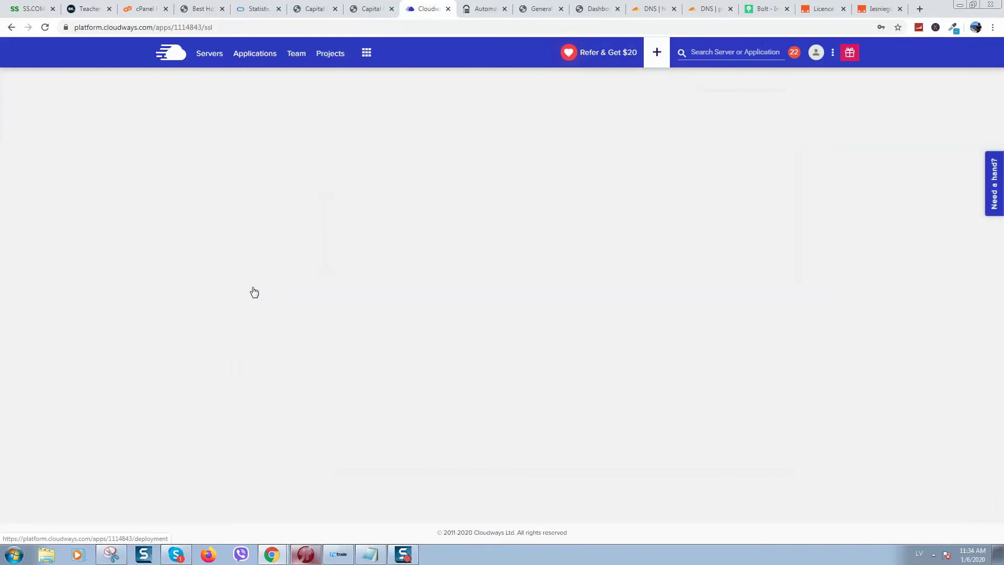
Choose Let's Encrypt as the certificate type and enter the contact e-mail address
{"action": "left_click", "coordinate": [449, 231]}
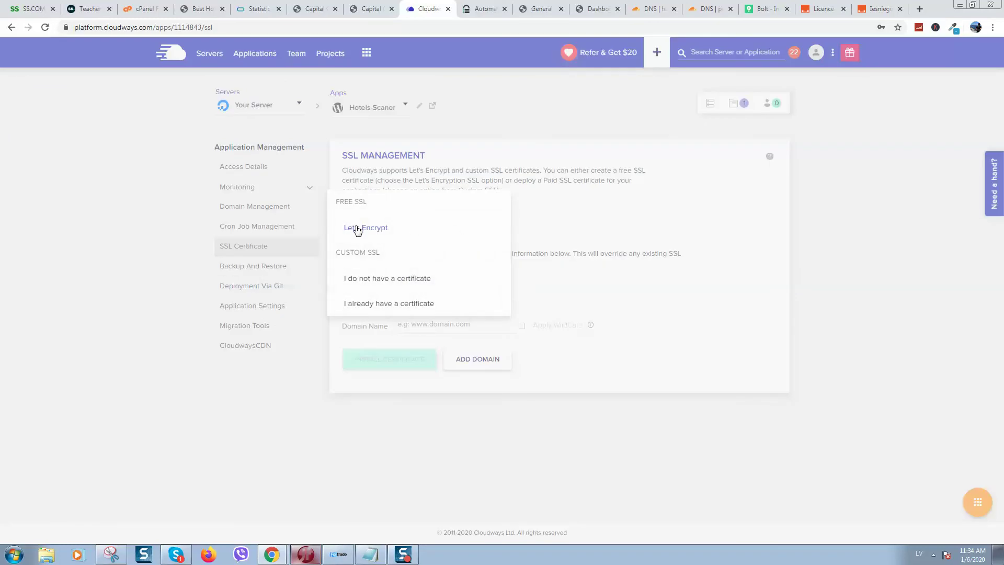
{"action": "left_click", "coordinate": [357, 230]}
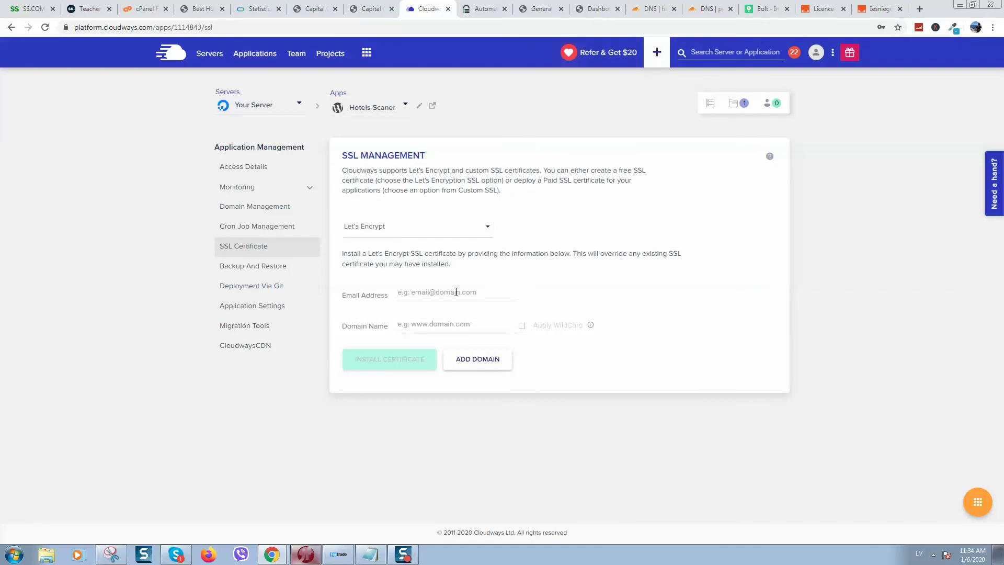
{"action": "left_click", "coordinate": [443, 295]}
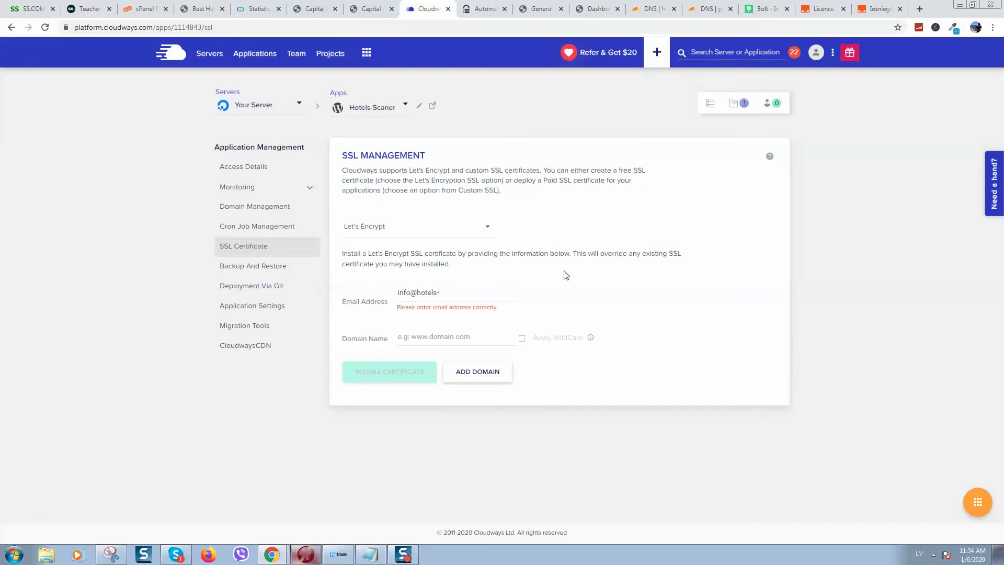
{"action": "key", "text": "Tab"}
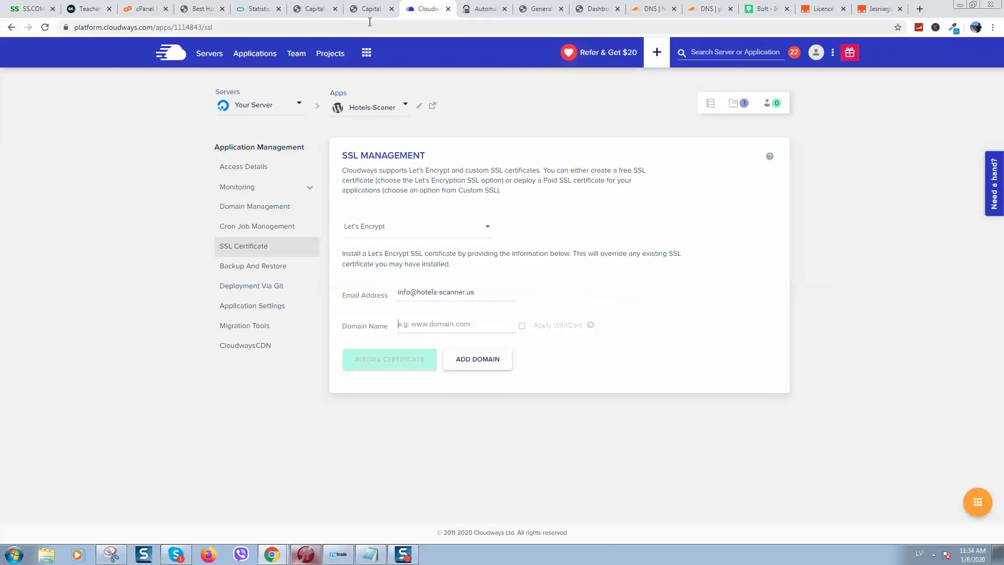
{"action": "left_click", "coordinate": [198, 15]}
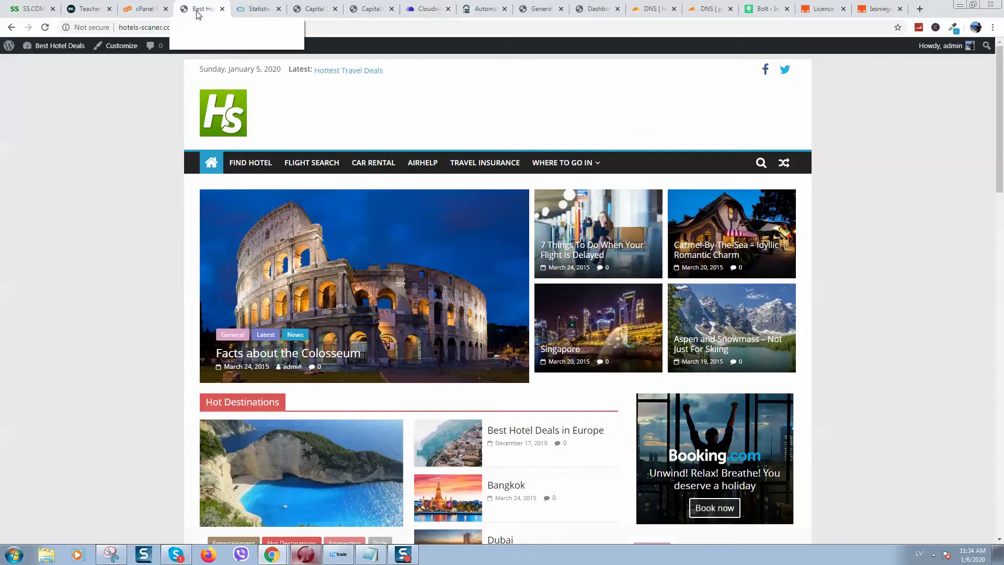
{"action": "left_click", "coordinate": [166, 27]}
{"action": "key", "text": "ctrl+c"}
{"action": "right_click", "coordinate": [166, 28]}
{"action": "left_click", "coordinate": [191, 77]}
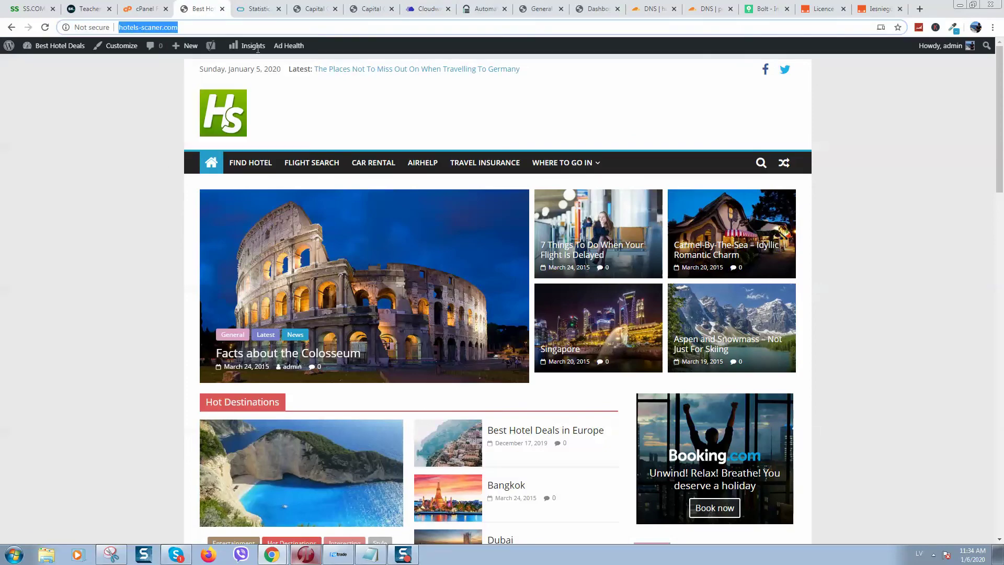
{"action": "left_click", "coordinate": [427, 9]}
{"action": "key", "text": "ctrl+v"}
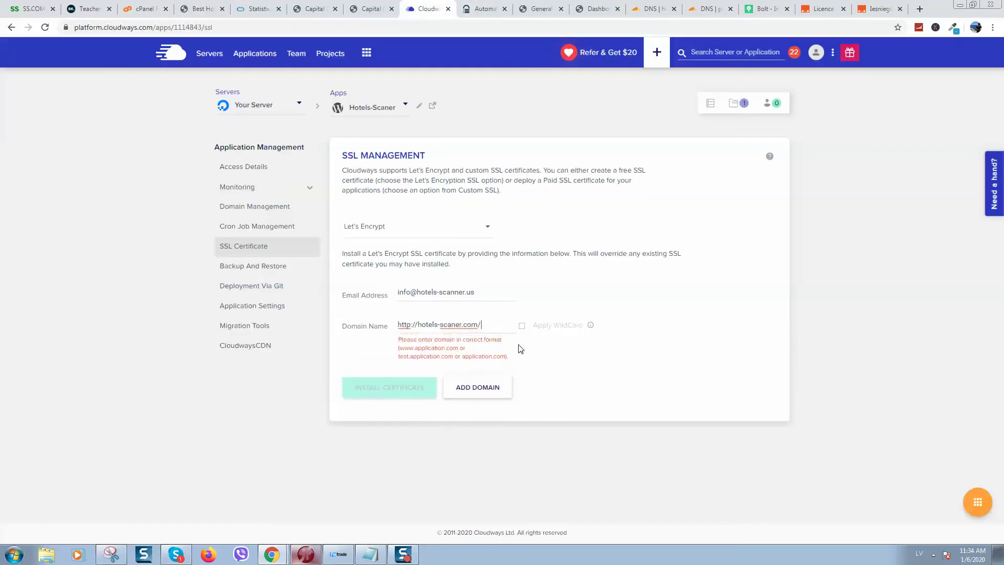
{"action": "left_click", "coordinate": [415, 324]}
{"action": "left_click_drag", "start_coordinate": [417, 324], "coordinate": [338, 329]}
{"action": "key", "text": "BackSpace"}
{"action": "type", "text": "www."}
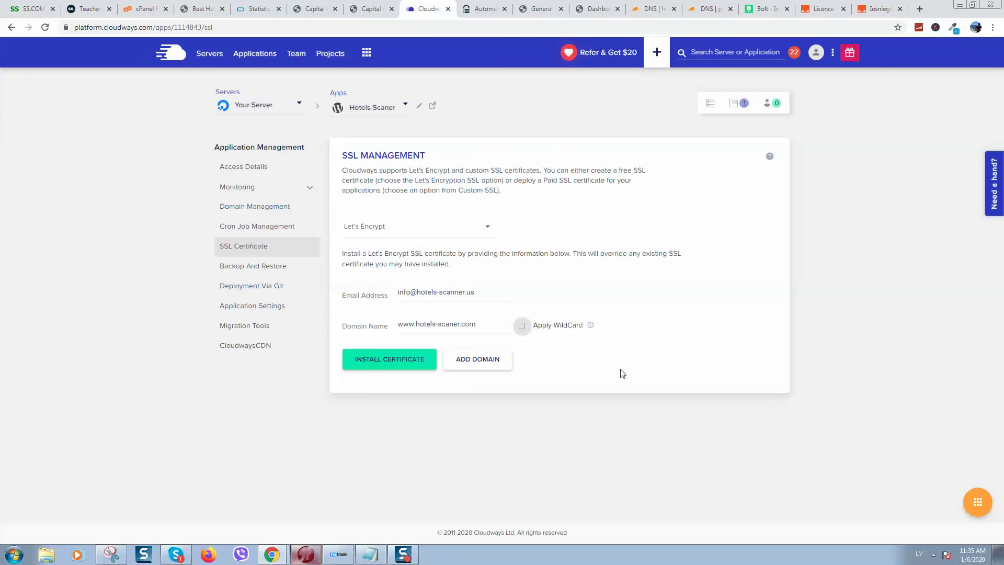
Review the BGI and live apps' Let's Encrypt SSL settings, then switch back to Hotels-Scaner
{"action": "mouse_move", "coordinate": [592, 325]}
{"action": "right_click", "coordinate": [266, 54]}
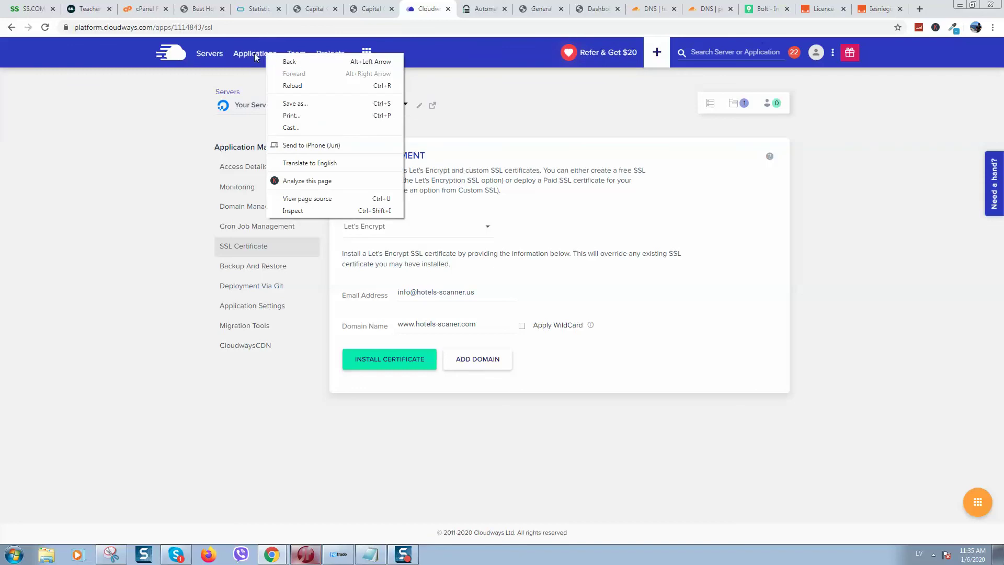
{"action": "left_click", "coordinate": [250, 57]}
{"action": "left_click", "coordinate": [254, 55]}
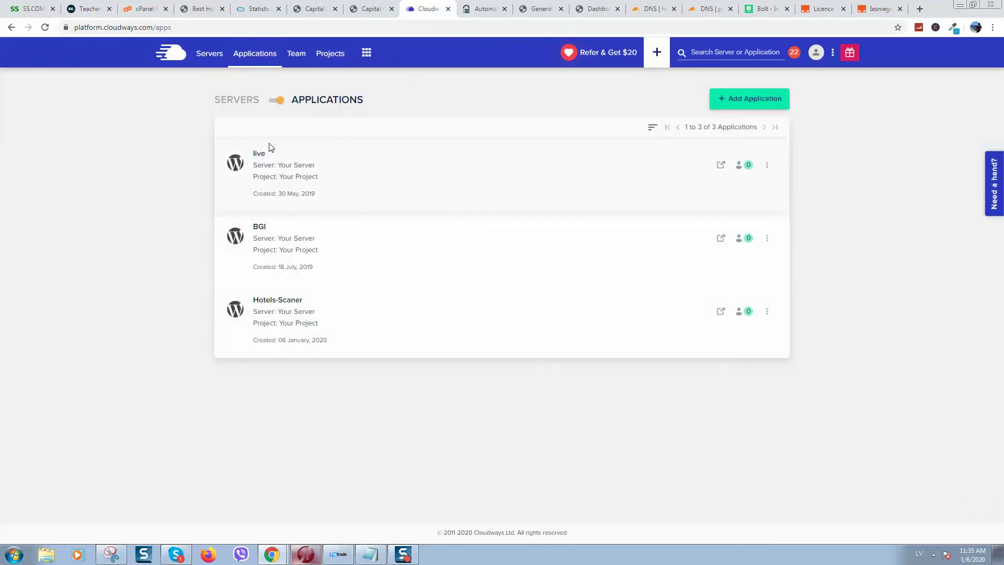
{"action": "left_click", "coordinate": [264, 230]}
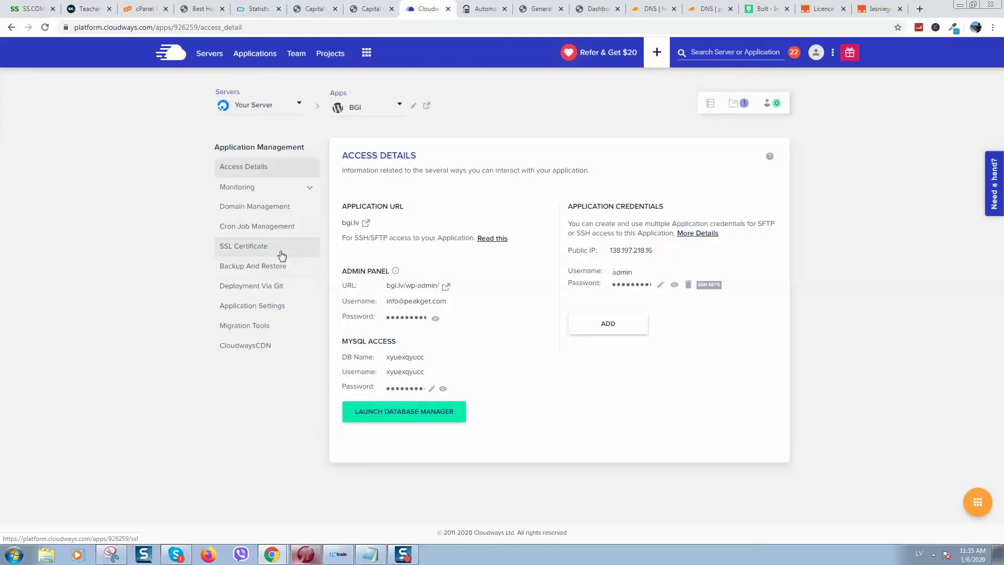
{"action": "left_click", "coordinate": [280, 249]}
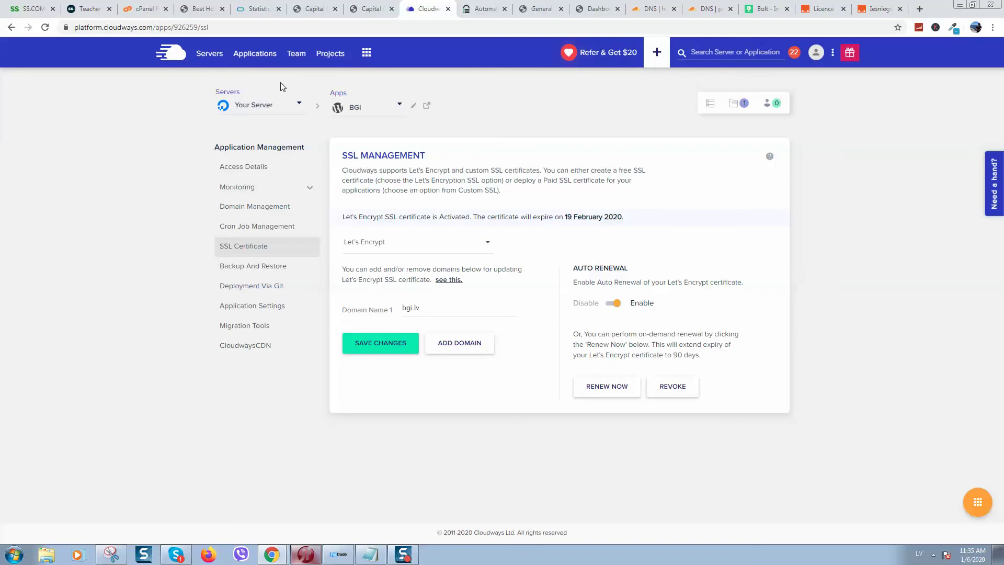
{"action": "left_click", "coordinate": [381, 108]}
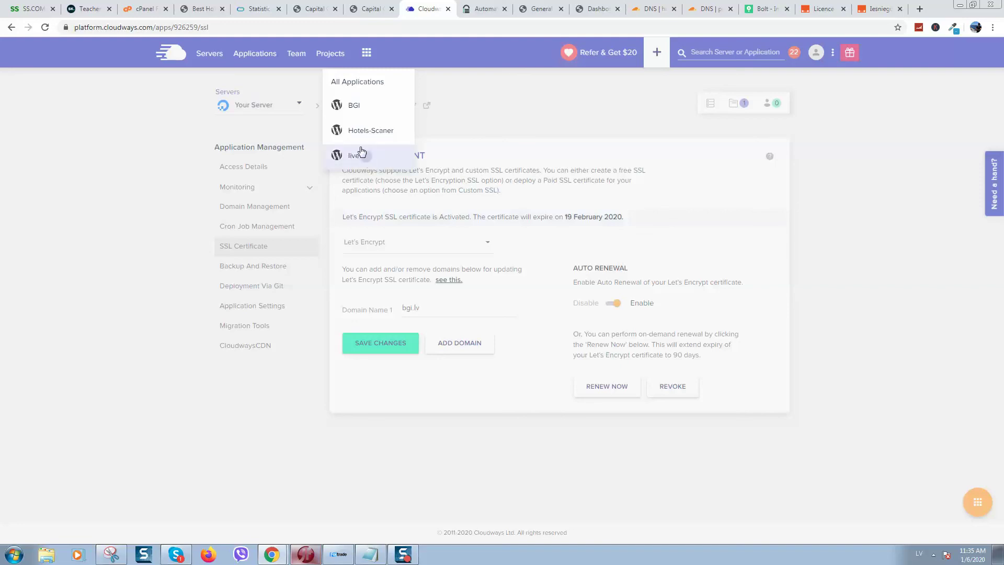
{"action": "left_click", "coordinate": [366, 157]}
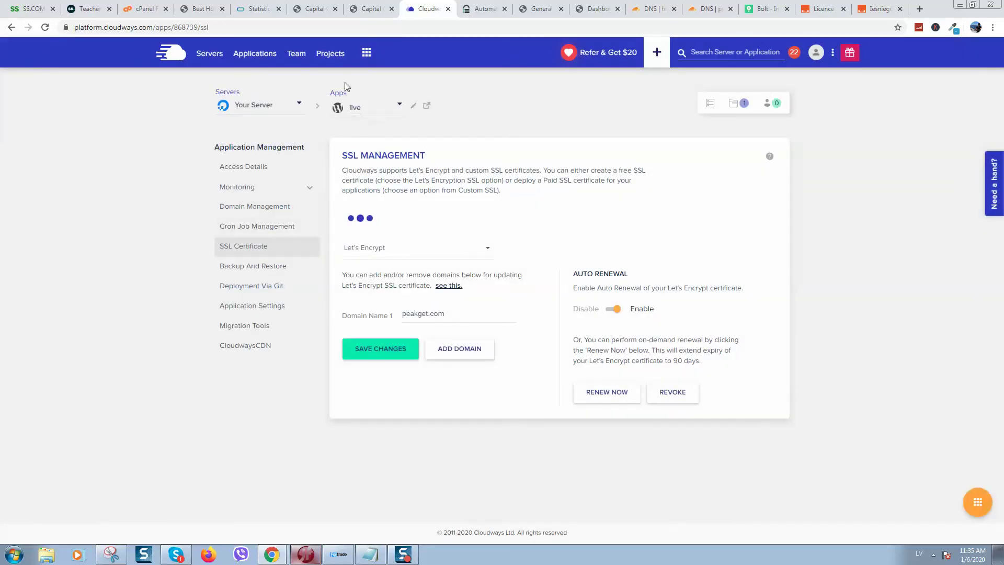
{"action": "left_click", "coordinate": [358, 108]}
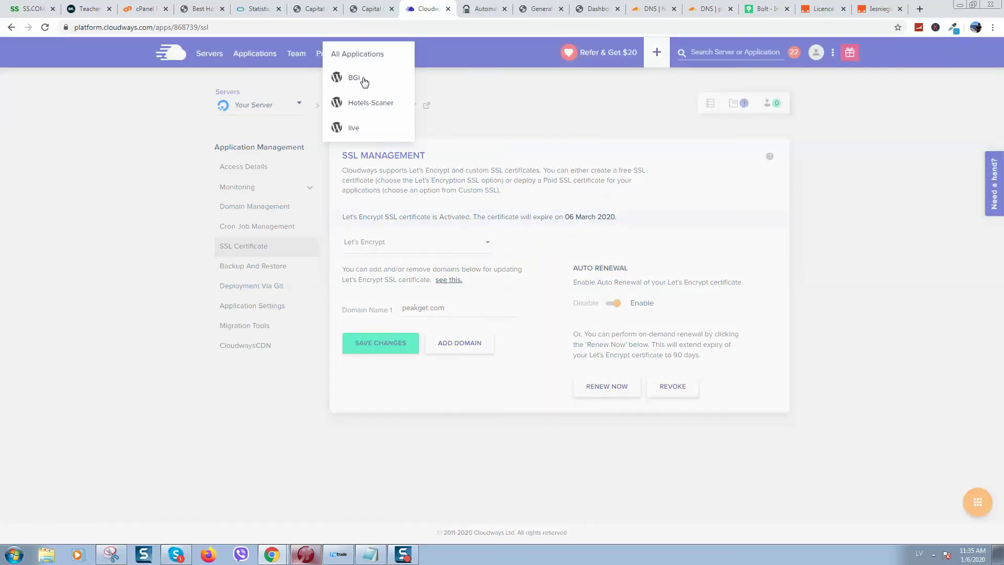
{"action": "left_click", "coordinate": [354, 99]}
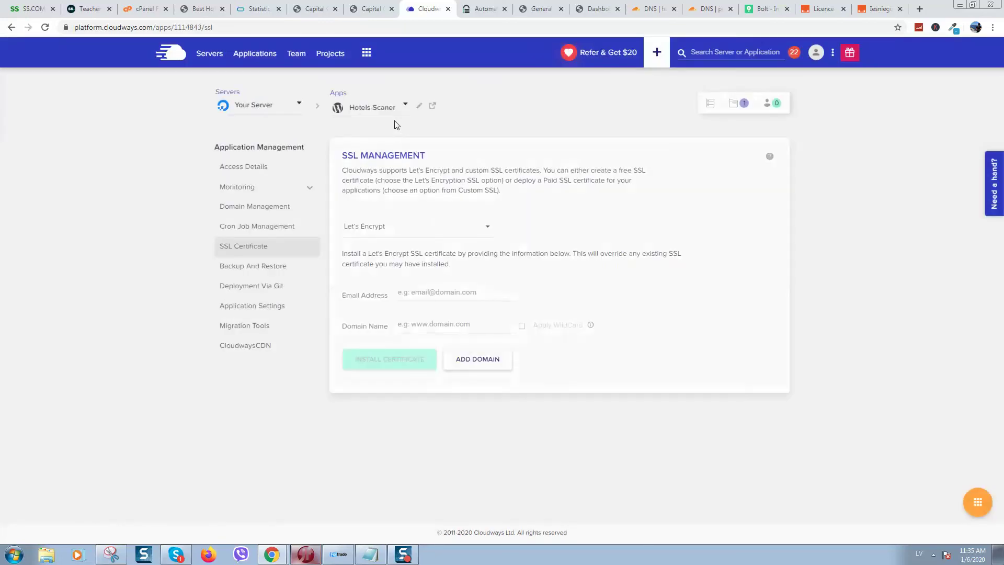
{"action": "left_click", "coordinate": [438, 296]}
{"action": "type", "text": "sg"}
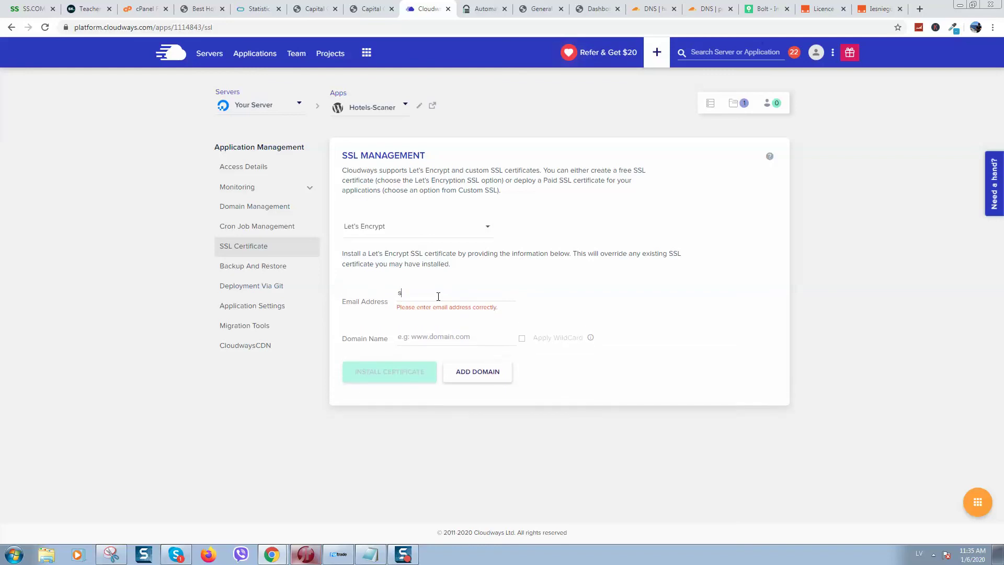
{"action": "key", "text": "BackSpace"}
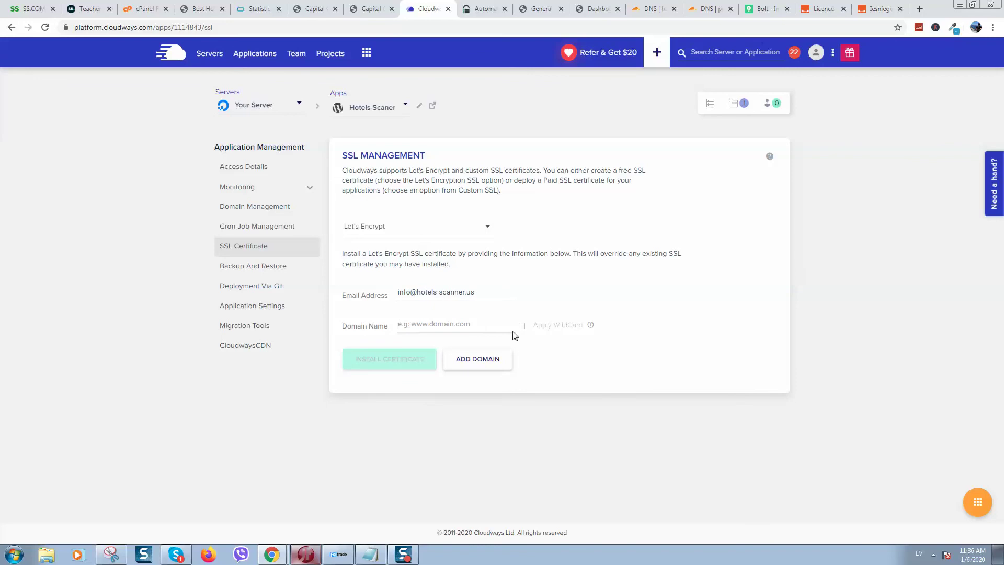
{"action": "left_click", "coordinate": [485, 324]}
{"action": "type", "text": "http://hotels-scaner.com/"}
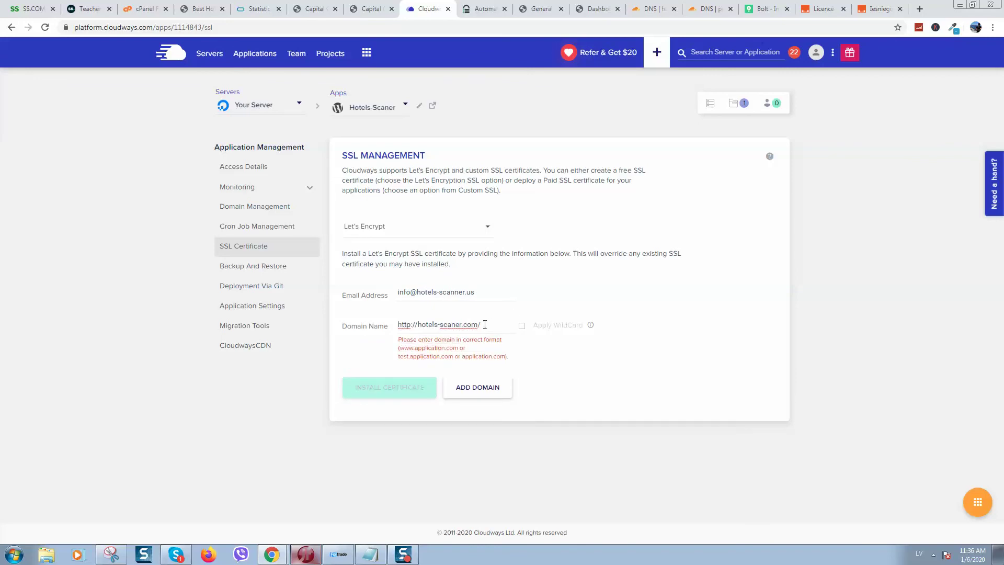
{"action": "key", "text": "BackSpace"}
{"action": "key", "text": "Delete"}
{"action": "key", "text": "Delete"}
{"action": "key", "text": "Delete"}
{"action": "key", "text": "Delete"}
{"action": "key", "text": "Delete"}
{"action": "key", "text": "Delete"}
{"action": "key", "text": "Delete"}
{"action": "type", "text": "www."}
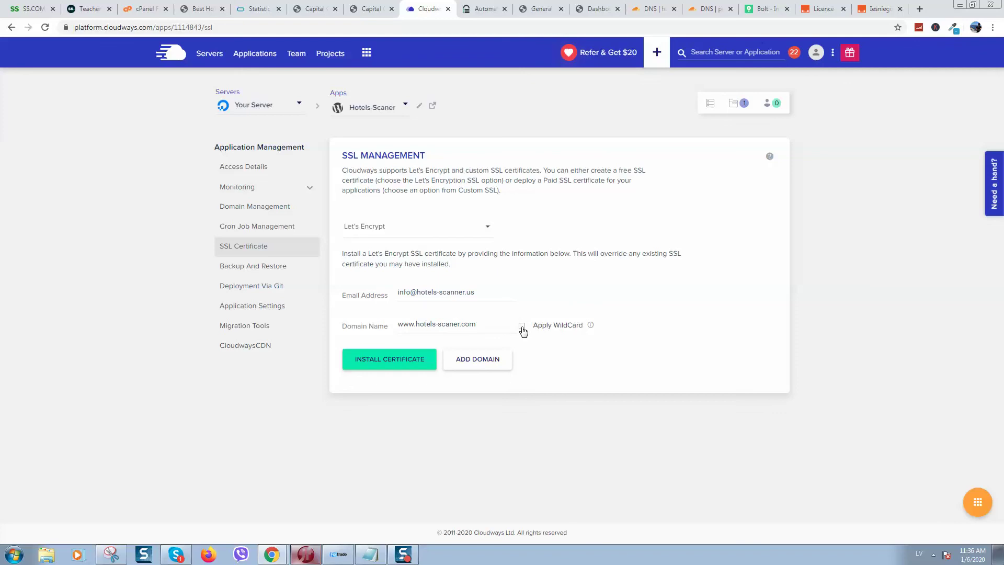
Leave Apply WildCard off so the certificate installs for hotels-scaner.com
{"action": "left_click", "coordinate": [522, 327]}
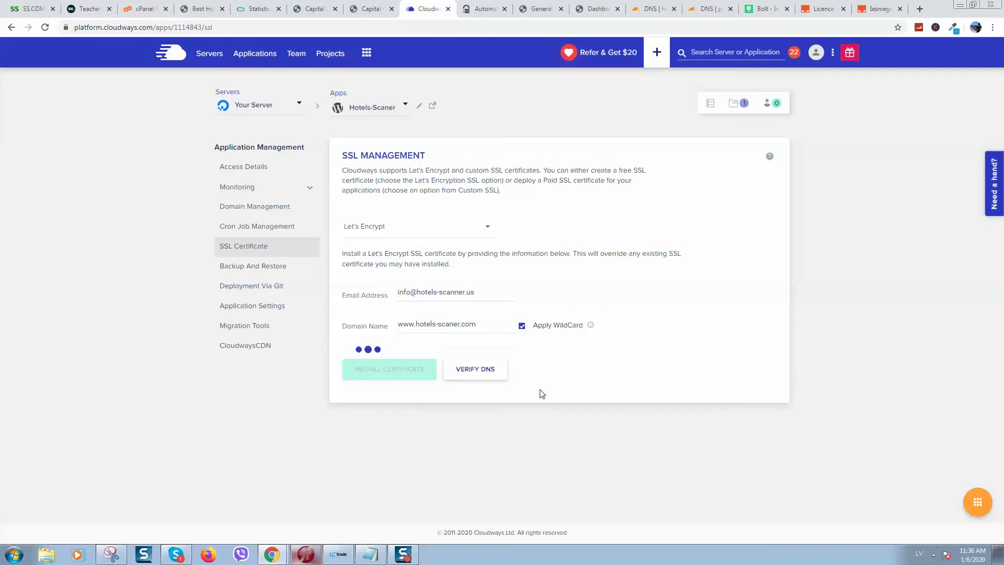
{"action": "left_click", "coordinate": [522, 326]}
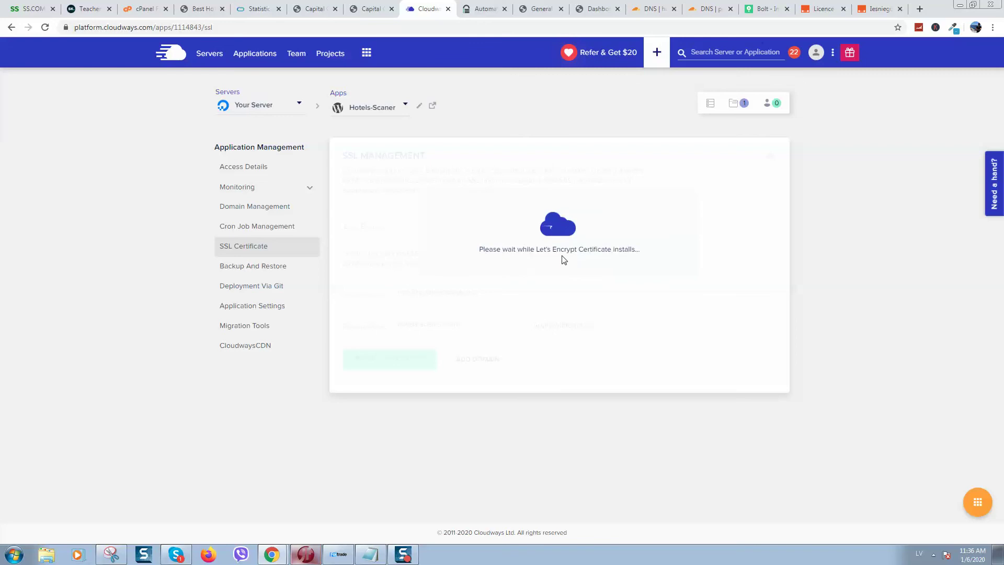
{"action": "left_click", "coordinate": [370, 9]}
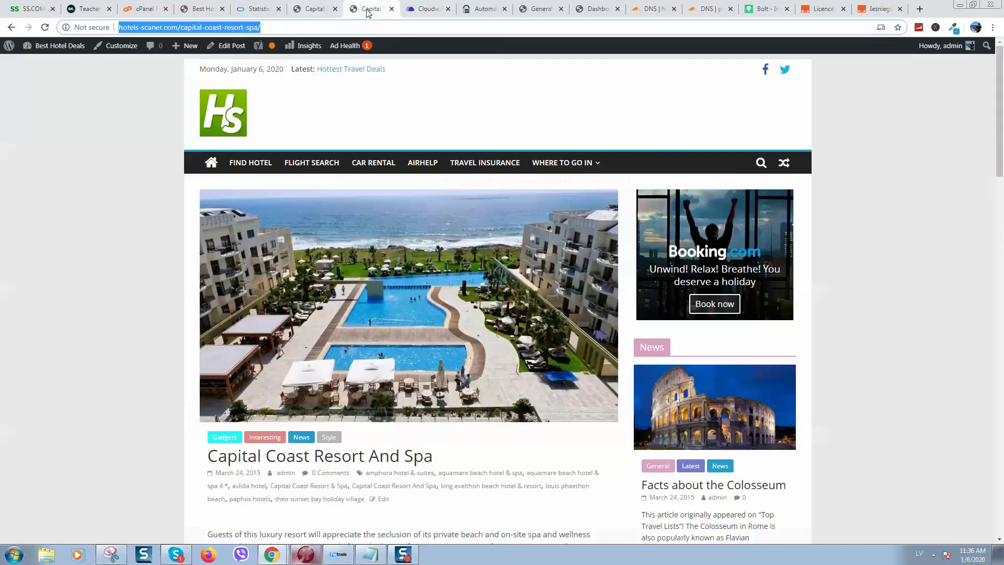
Close the finished BlogVault migration tab and return to WordPress General Settings
{"action": "left_click", "coordinate": [305, 9]}
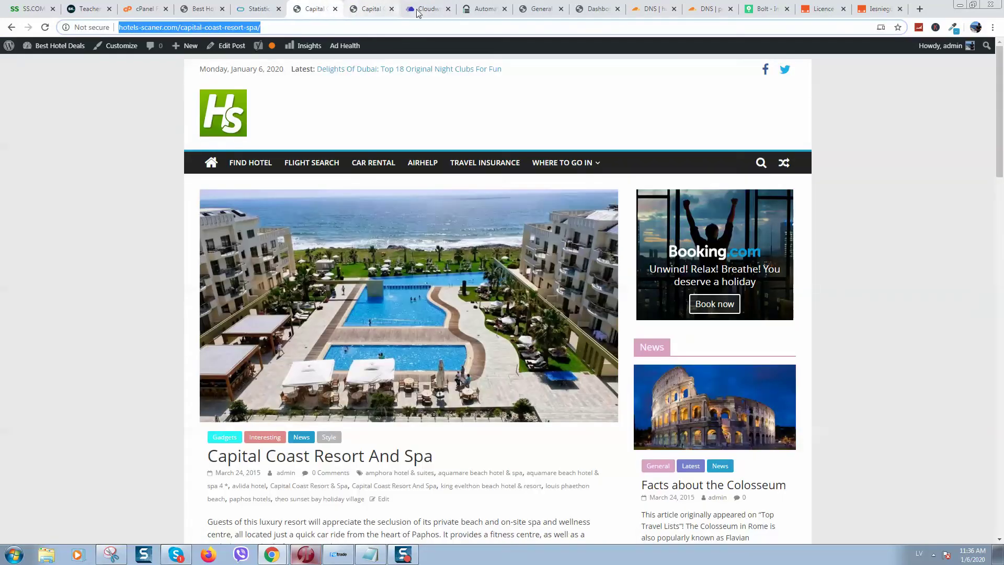
{"action": "left_click", "coordinate": [478, 12]}
{"action": "left_click", "coordinate": [537, 11]}
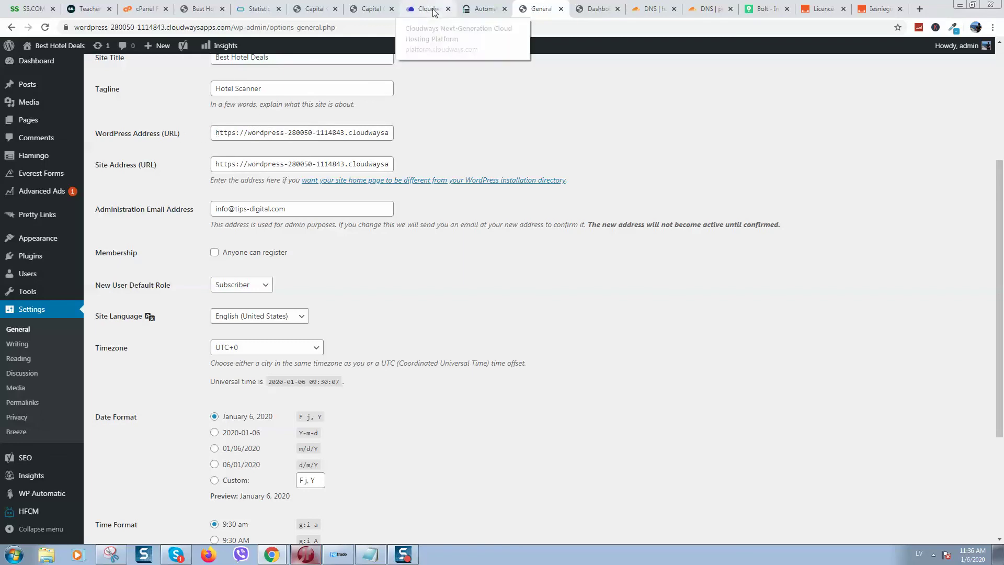
{"action": "left_click", "coordinate": [497, 6]}
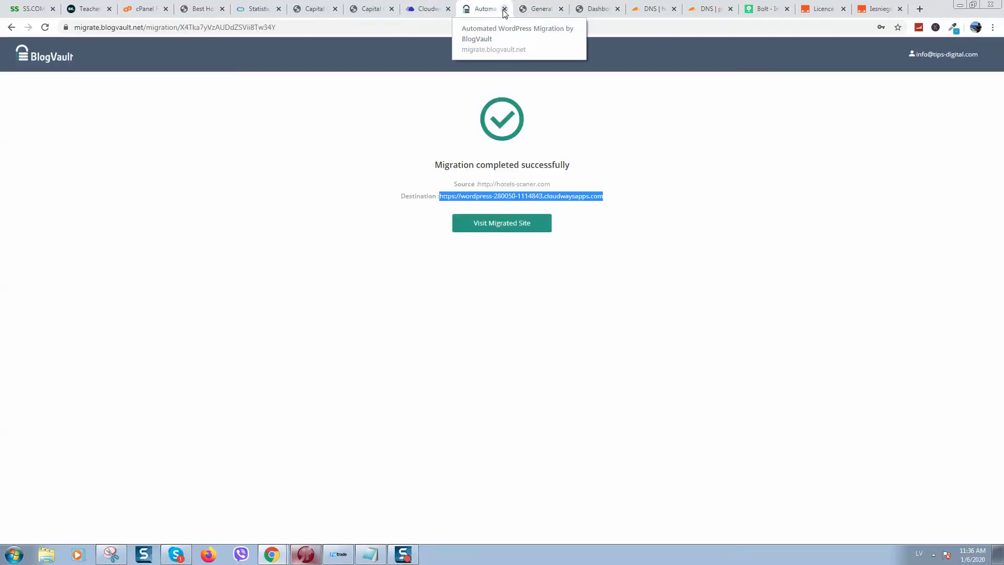
{"action": "left_click", "coordinate": [505, 10]}
{"action": "left_click", "coordinate": [428, 10]}
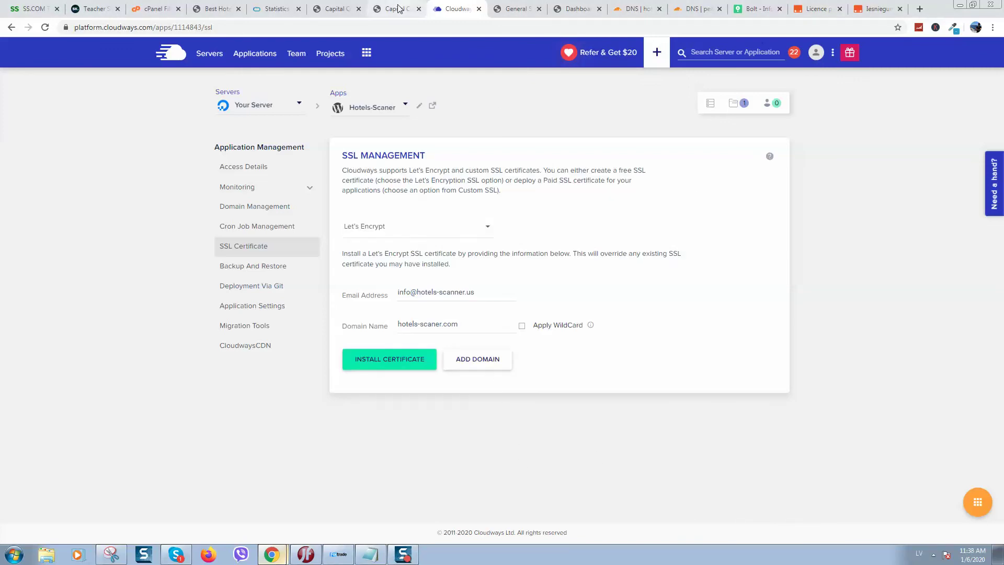
{"action": "left_click", "coordinate": [335, 11]}
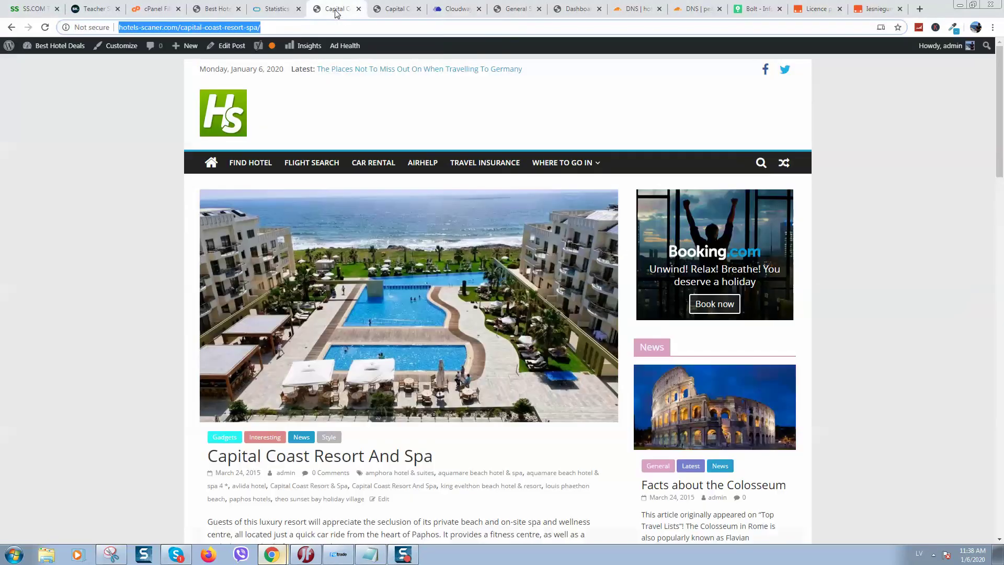
{"action": "left_click", "coordinate": [388, 8]}
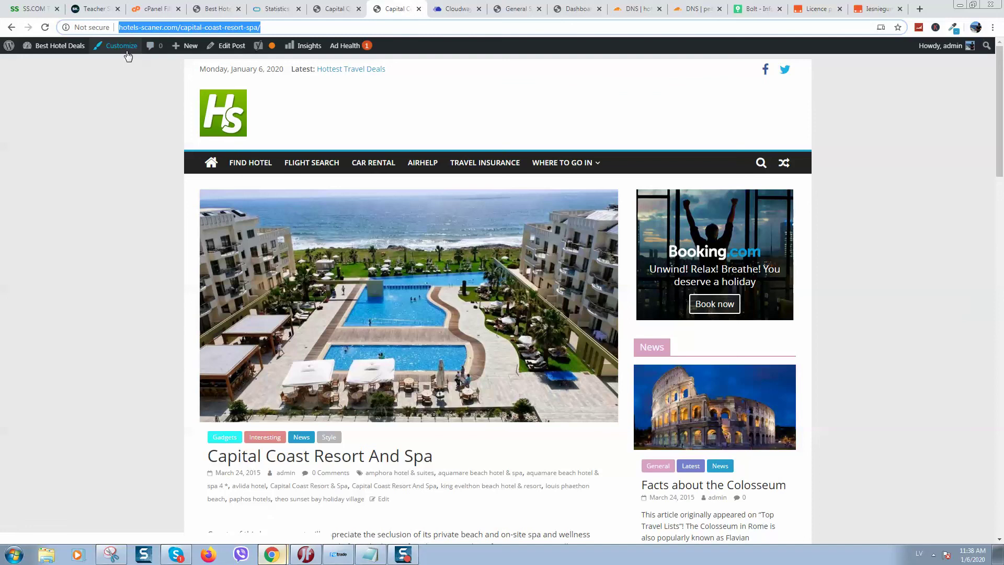
{"action": "left_click", "coordinate": [520, 9]}
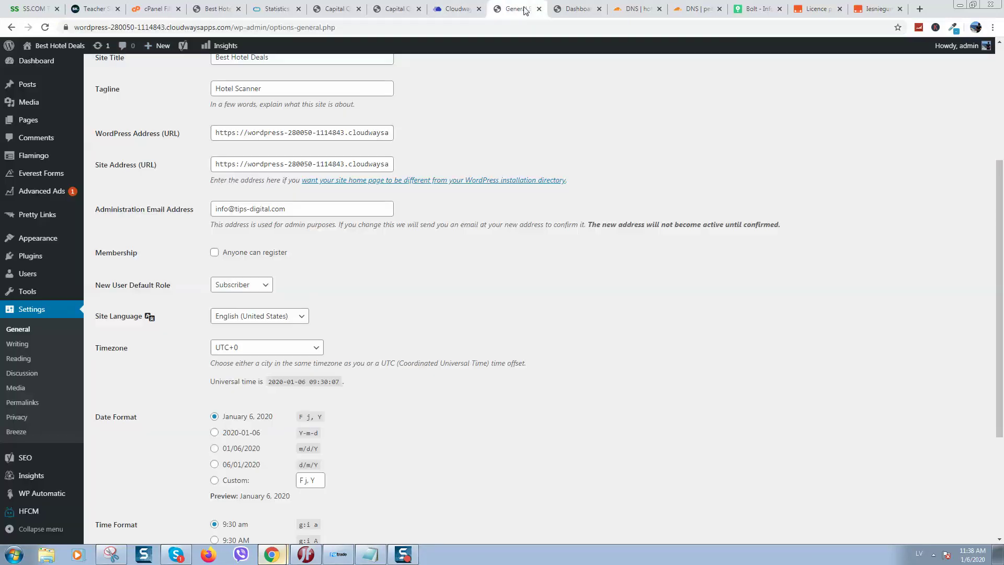
{"action": "scroll", "coordinate": [218, 122], "scroll_direction": "up", "scroll_amount": 2}
{"action": "left_click", "coordinate": [276, 234]}
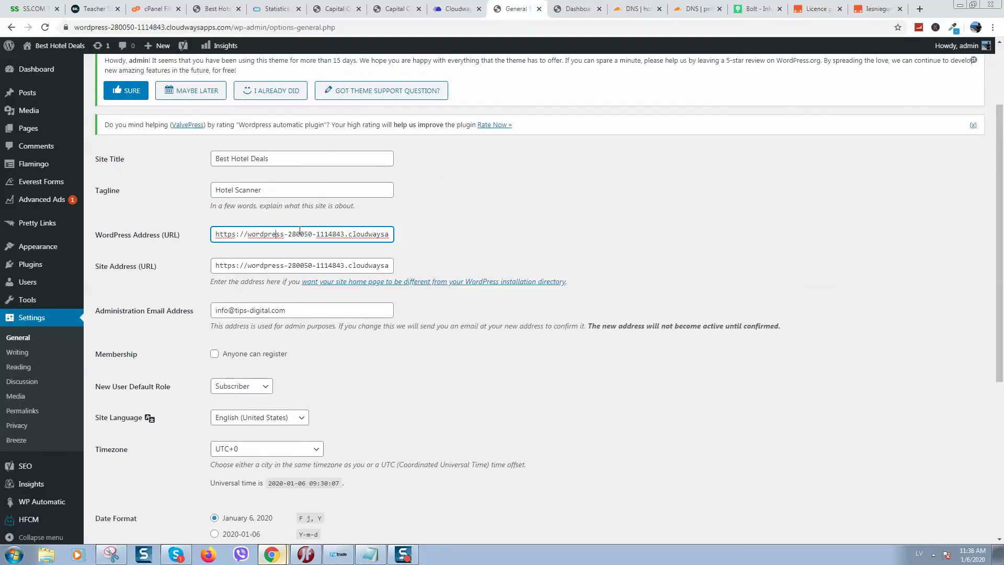
{"action": "key", "text": "ctrl+a"}
{"action": "type", "text": "http://hotels-scaner.com/"}
{"action": "left_click", "coordinate": [233, 234]}
{"action": "type", "text": "s"}
{"action": "left_click", "coordinate": [336, 241]}
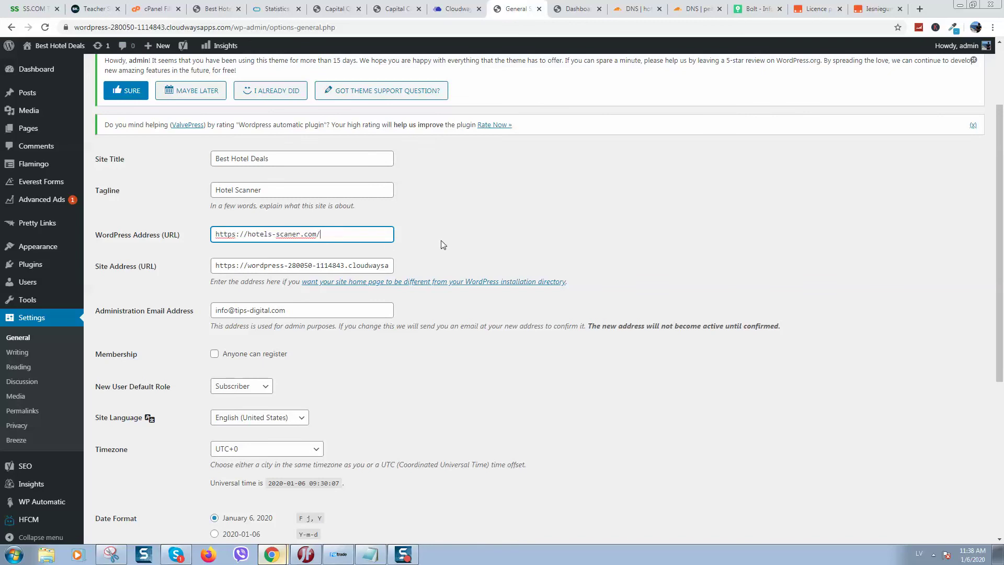
{"action": "key", "text": "Tab"}
{"action": "type", "text": "http://hotels-scaner.com/"}
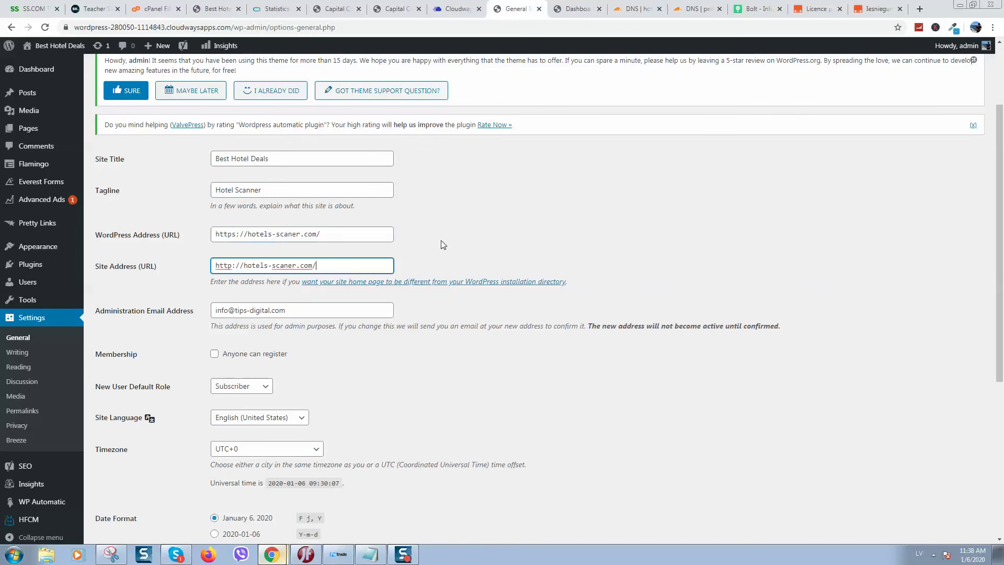
{"action": "type", "text": "s"}
{"action": "left_click", "coordinate": [202, 353]}
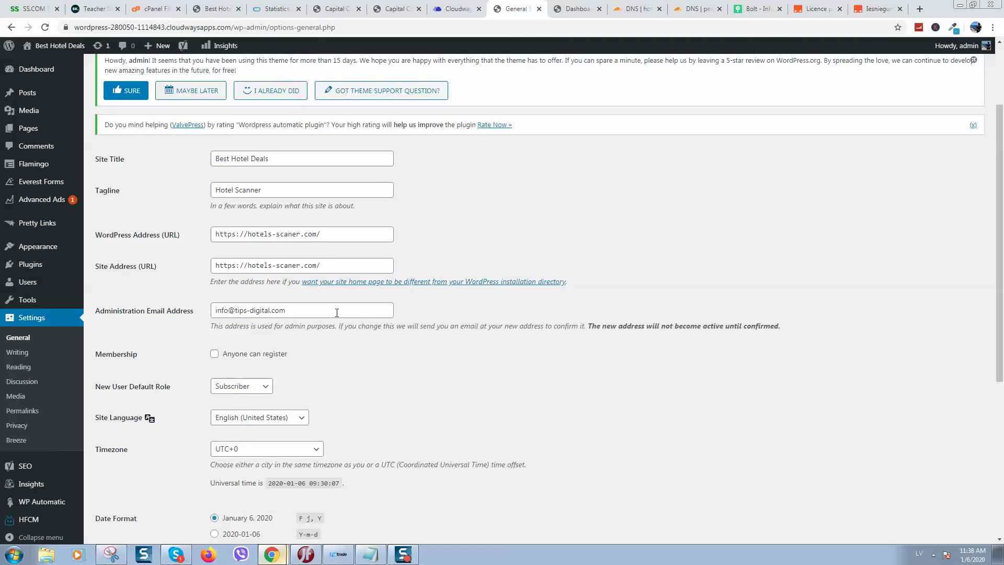
{"action": "scroll", "coordinate": [202, 324], "scroll_direction": "down", "scroll_amount": 5}
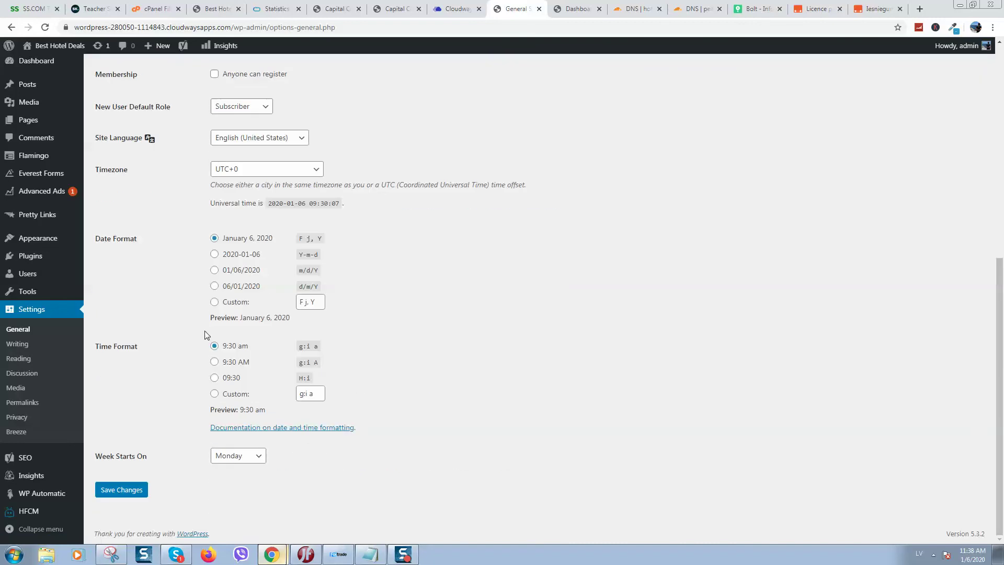
{"action": "left_click", "coordinate": [135, 488]}
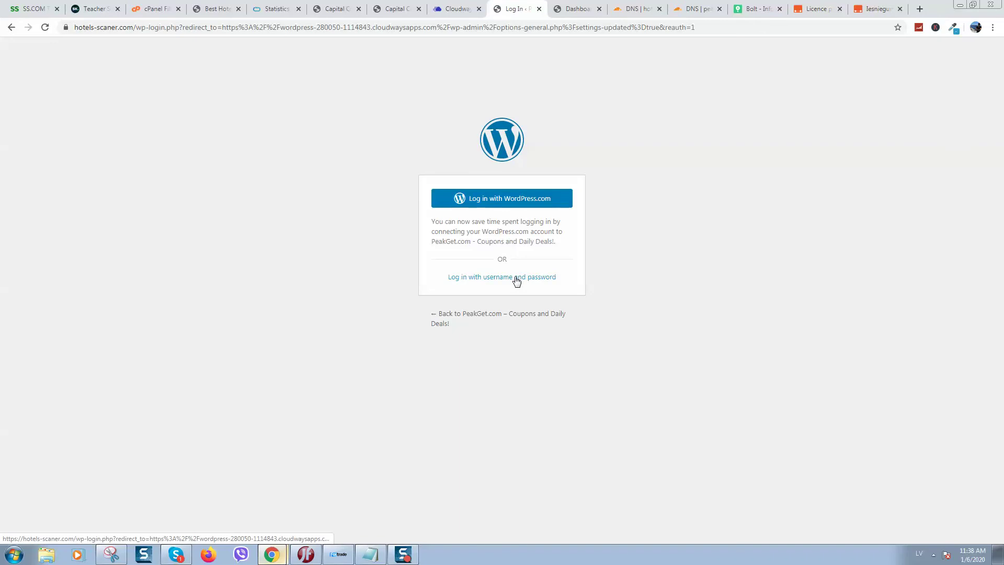
Log in to WordPress as admin using the username and password form
{"action": "left_click", "coordinate": [516, 279]}
{"action": "type", "text": "admin"}
{"action": "key", "text": "Tab"}
{"action": "type", "text": "••"}
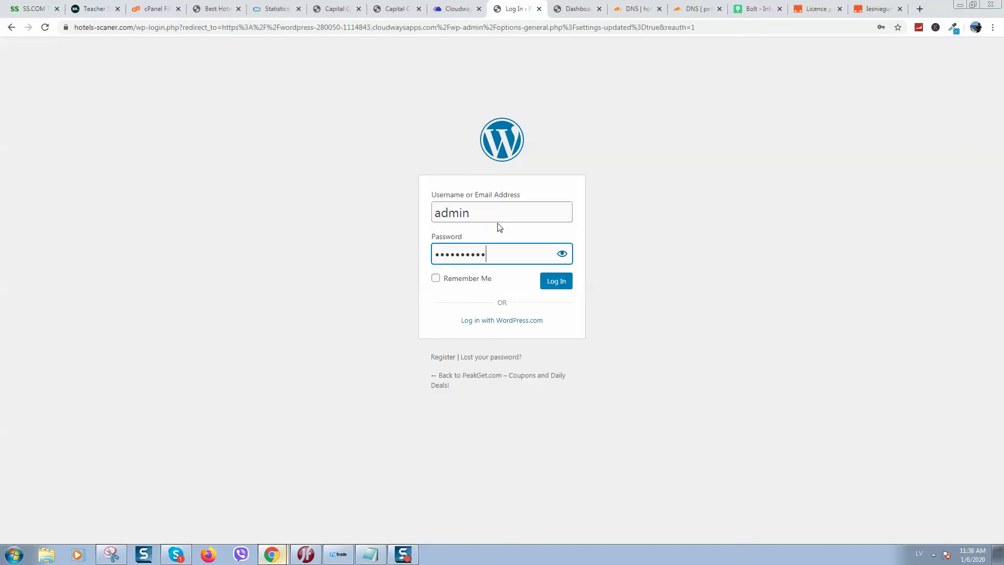
{"action": "type", "text": "••••••••••"}
{"action": "key", "text": "Return"}
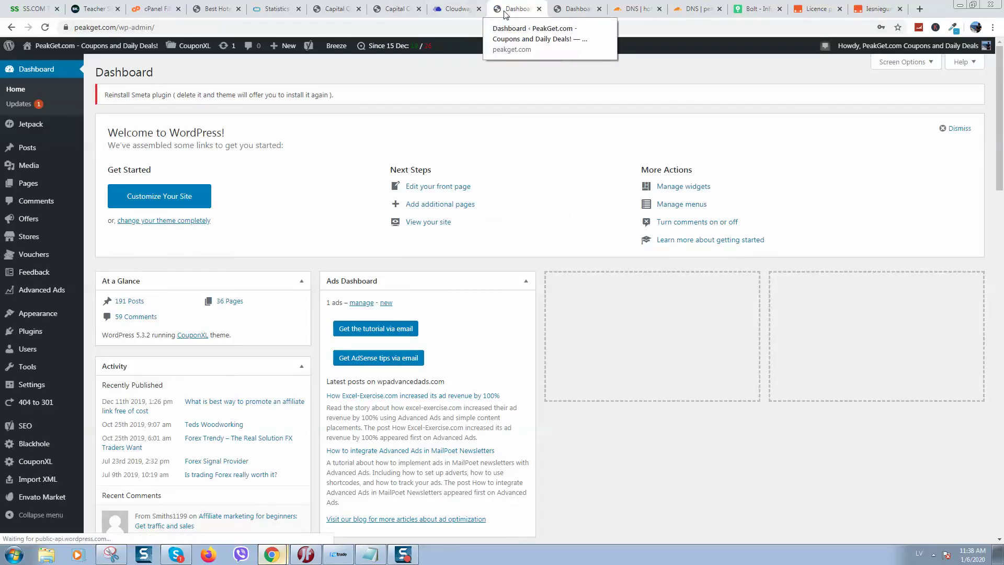
Switch to the other WordPress dashboard and submit the admin login for the expired session
{"action": "mouse_move", "coordinate": [81, 253]}
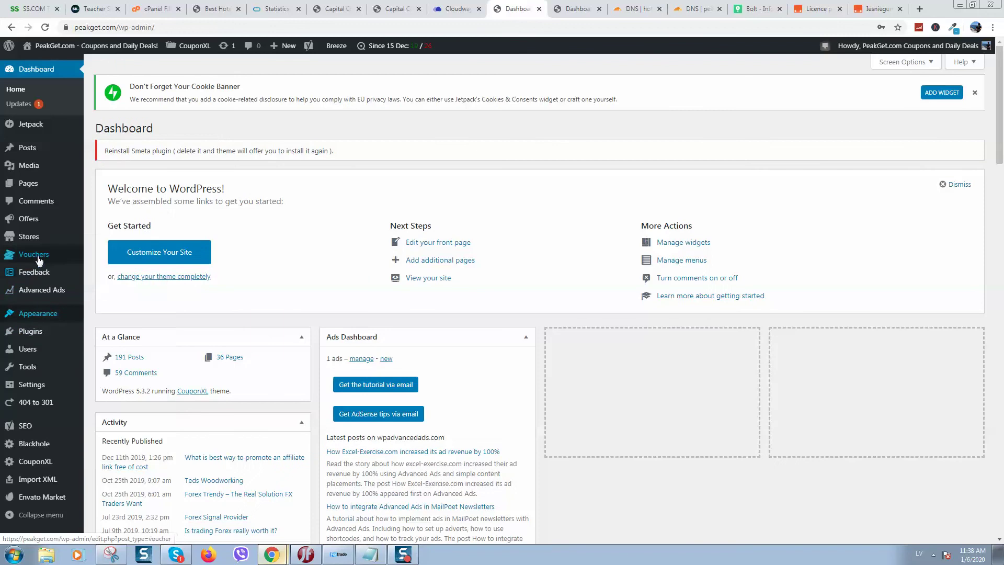
{"action": "mouse_move", "coordinate": [39, 229]}
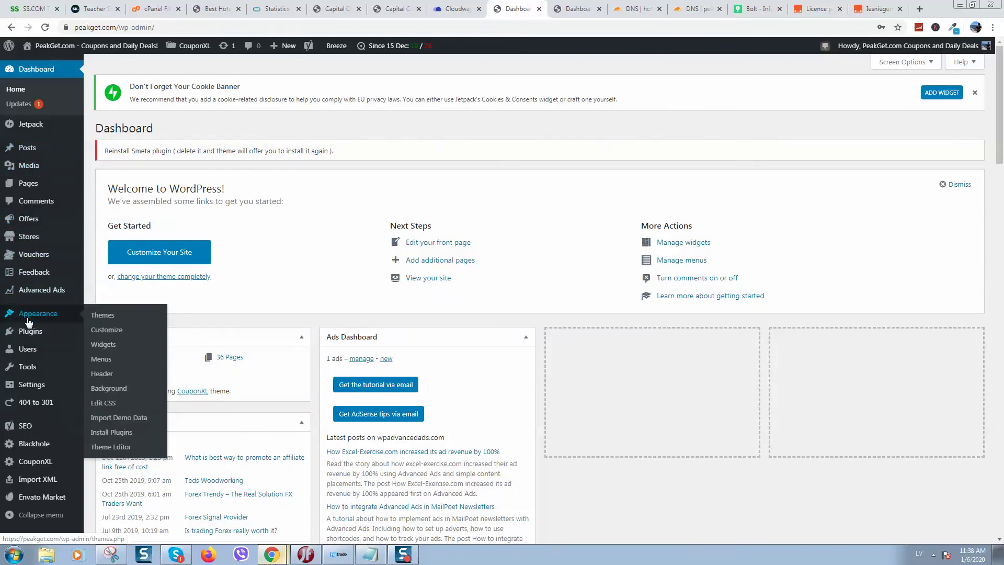
{"action": "left_click", "coordinate": [16, 89]}
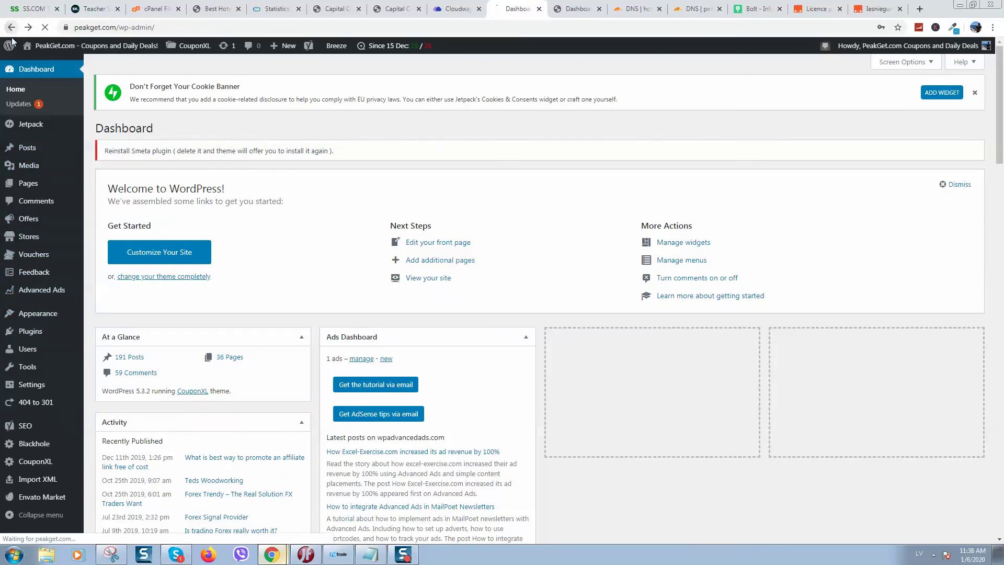
{"action": "left_click", "coordinate": [567, 16]}
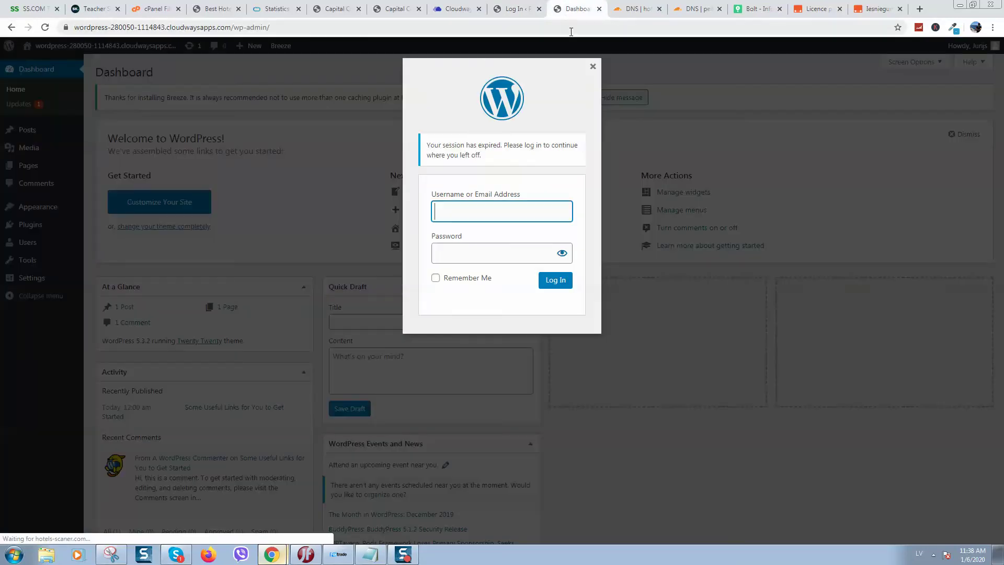
{"action": "type", "text": "admin"}
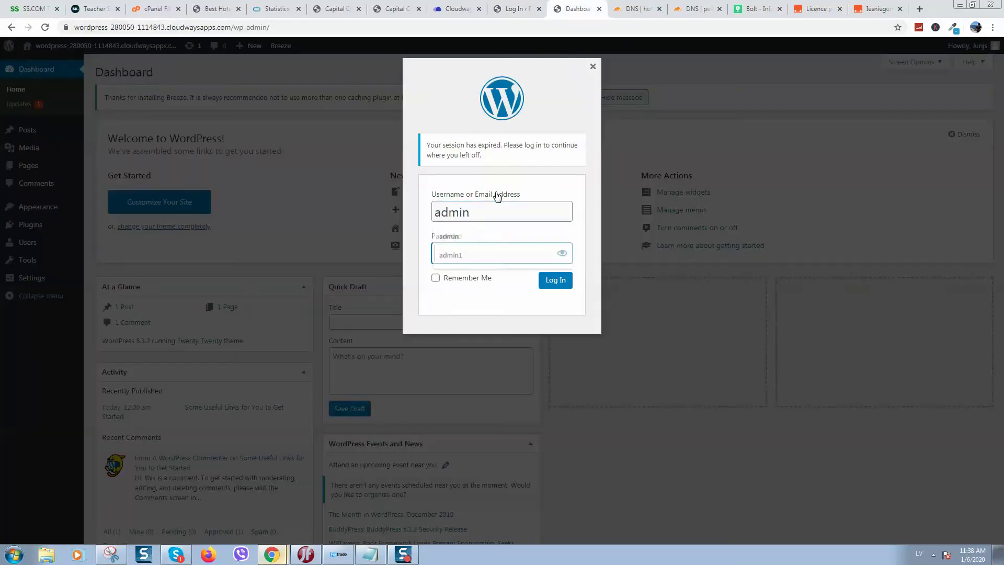
{"action": "key", "text": "Tab"}
{"action": "type", "text": "a"}
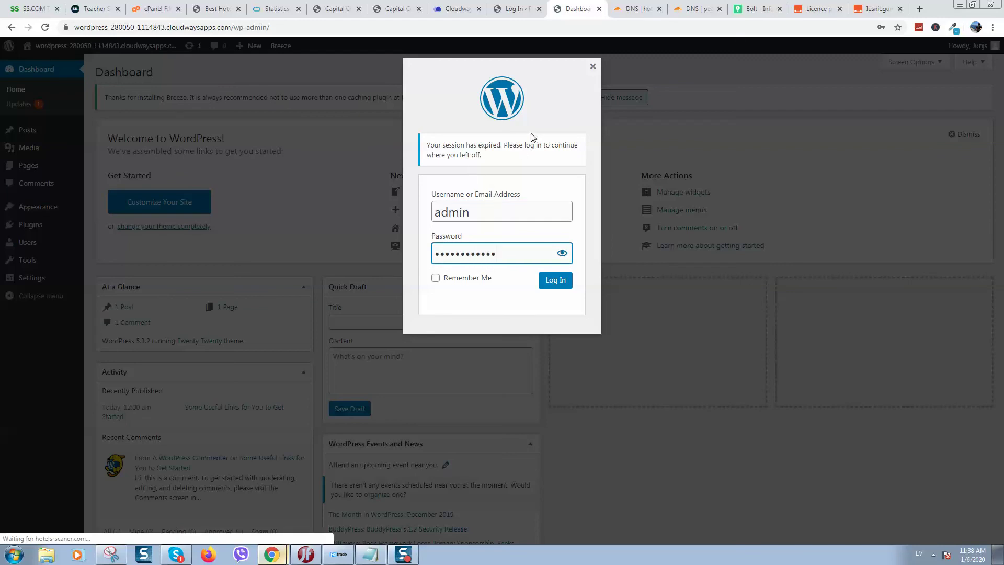
{"action": "left_click", "coordinate": [558, 280]}
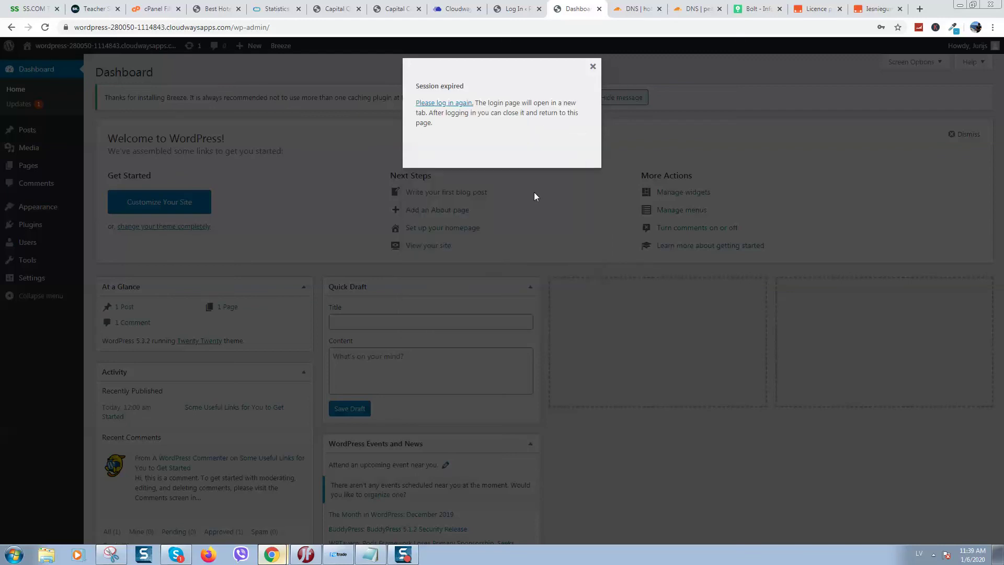
Log in again as admin on a fresh login page to reach the PeakGet.com dashboard
{"action": "left_click", "coordinate": [458, 103]}
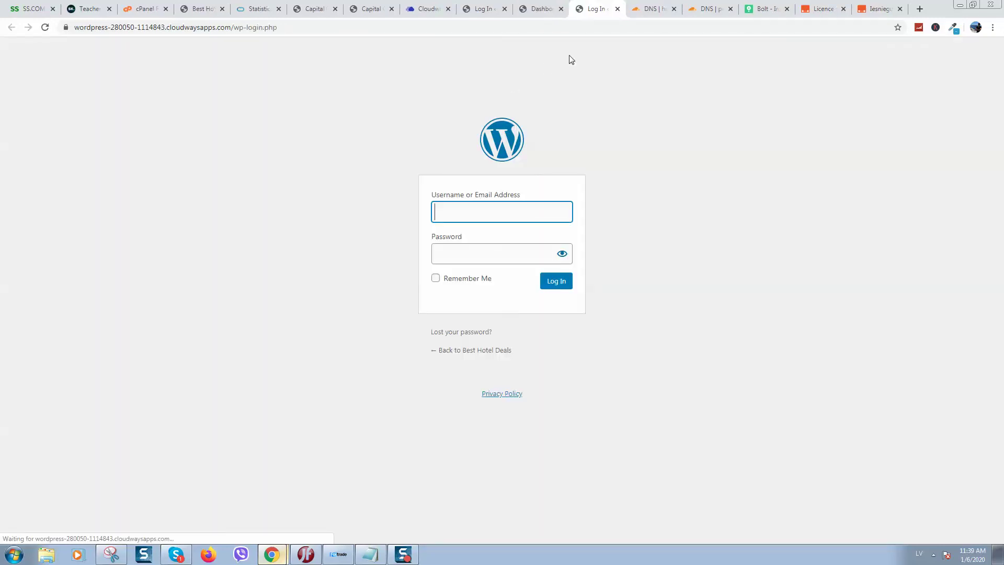
{"action": "type", "text": "admin"}
{"action": "key", "text": "Tab"}
{"action": "type", "text": "••"}
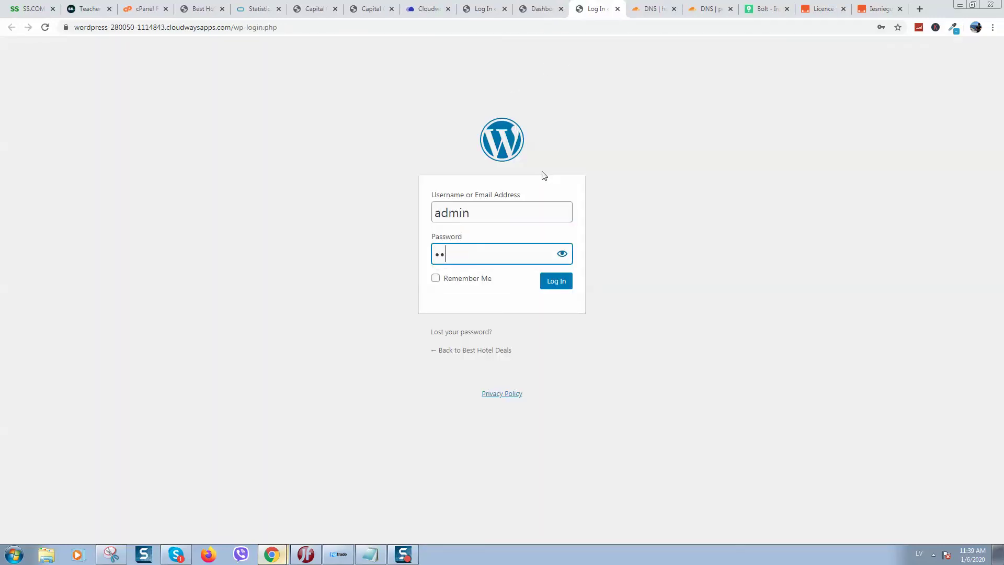
{"action": "type", "text": "••••••••••"}
{"action": "key", "text": "Return"}
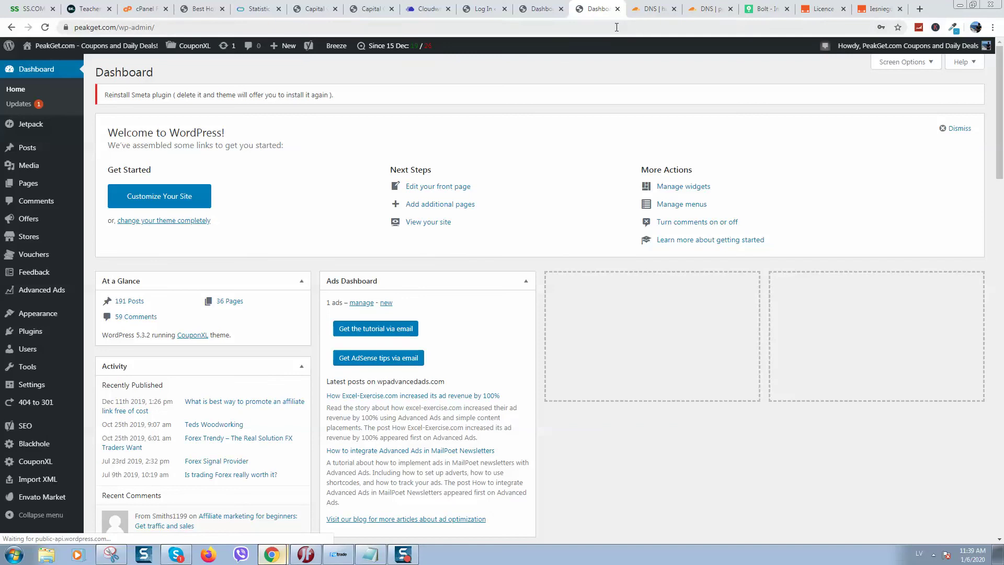
Check the Cloudflare DNS and live site, copying the hotels-scaner.com domain from the address bar
{"action": "left_click", "coordinate": [654, 9]}
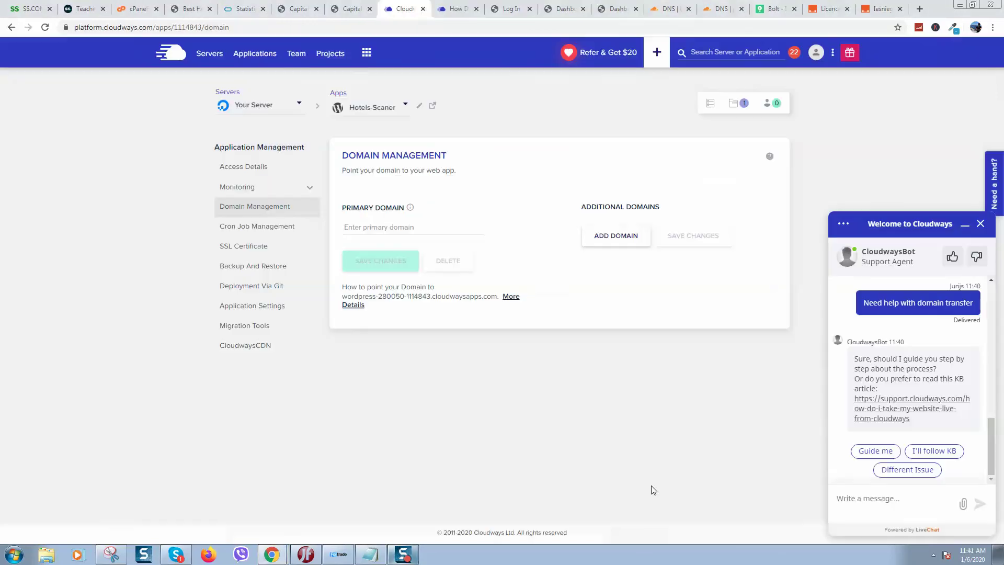
{"action": "left_click", "coordinate": [249, 186]}
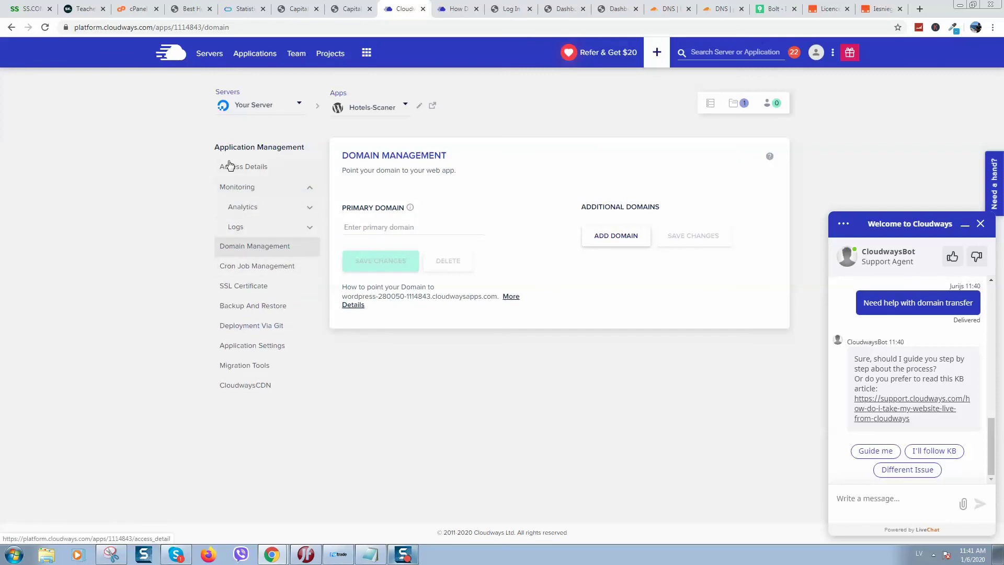
{"action": "mouse_move", "coordinate": [412, 209]}
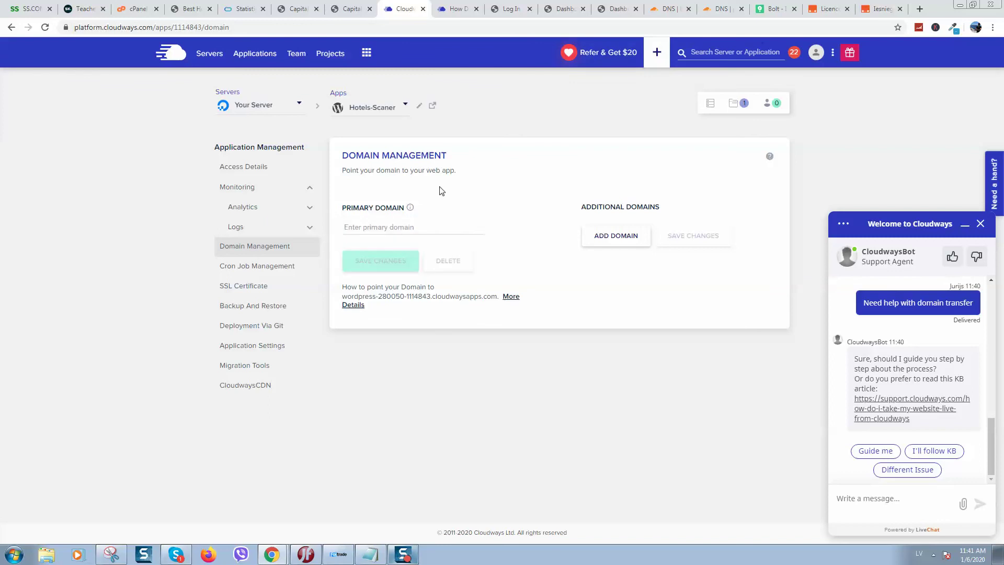
{"action": "left_click", "coordinate": [344, 9]}
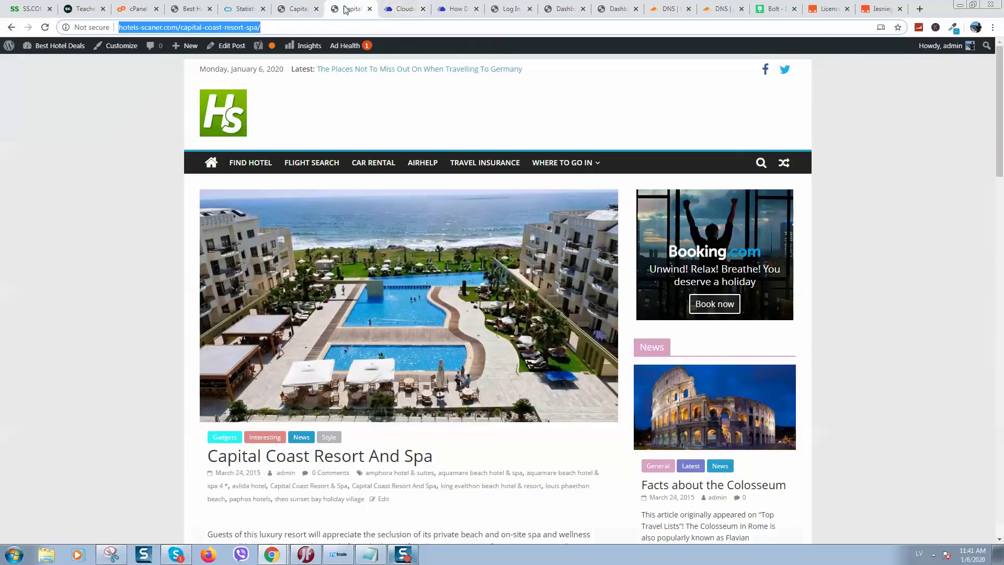
{"action": "left_click", "coordinate": [83, 27]}
{"action": "left_click_drag", "start_coordinate": [178, 27], "coordinate": [118, 27]}
{"action": "key", "text": "ctrl+c"}
{"action": "left_click", "coordinate": [454, 9]}
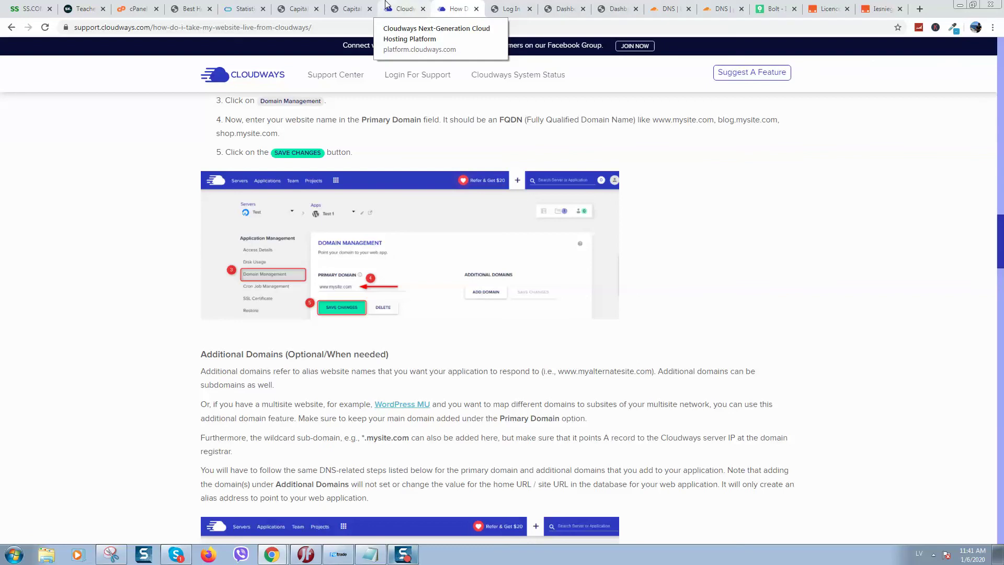
{"action": "left_click", "coordinate": [414, 9]}
Save hotels-scaner.com, without the protocol prefix, as primary domain and open SSL Certificate settings
{"action": "key", "text": "ctrl+v"}
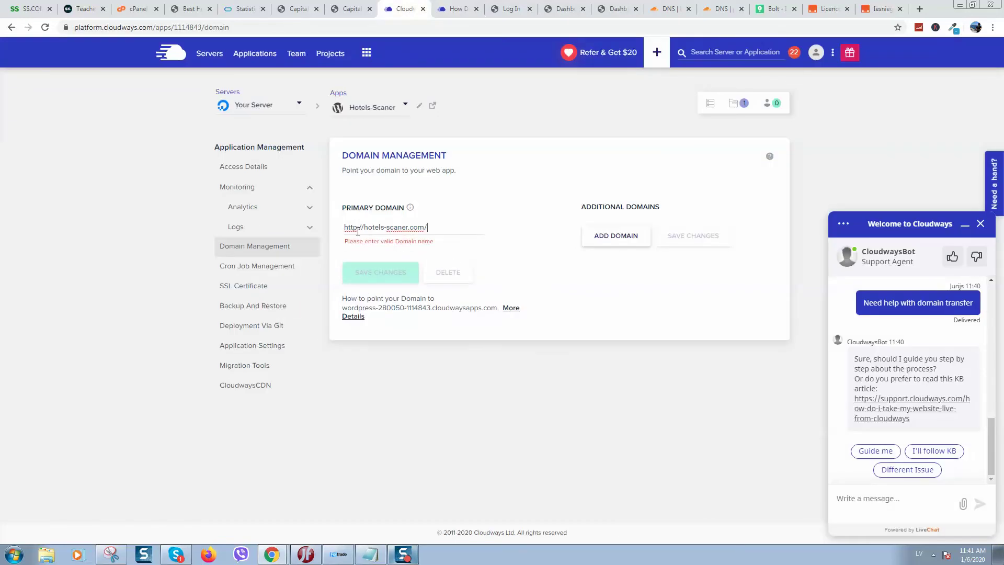
{"action": "left_click", "coordinate": [357, 228]}
{"action": "type", "text": "s"}
{"action": "left_click", "coordinate": [436, 228]}
{"action": "key", "text": "BackSpace"}
{"action": "key", "text": "BackSpace"}
{"action": "key", "text": "BackSpace"}
{"action": "key", "text": "BackSpace"}
{"action": "key", "text": "BackSpace"}
{"action": "key", "text": "BackSpace"}
{"action": "key", "text": "BackSpace"}
{"action": "key", "text": "BackSpace"}
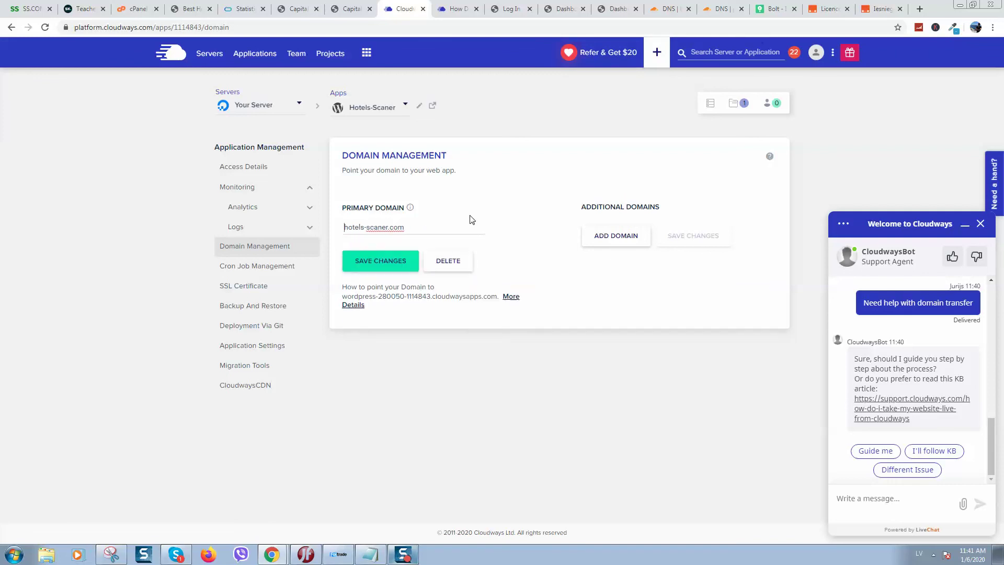
{"action": "left_click", "coordinate": [398, 261]}
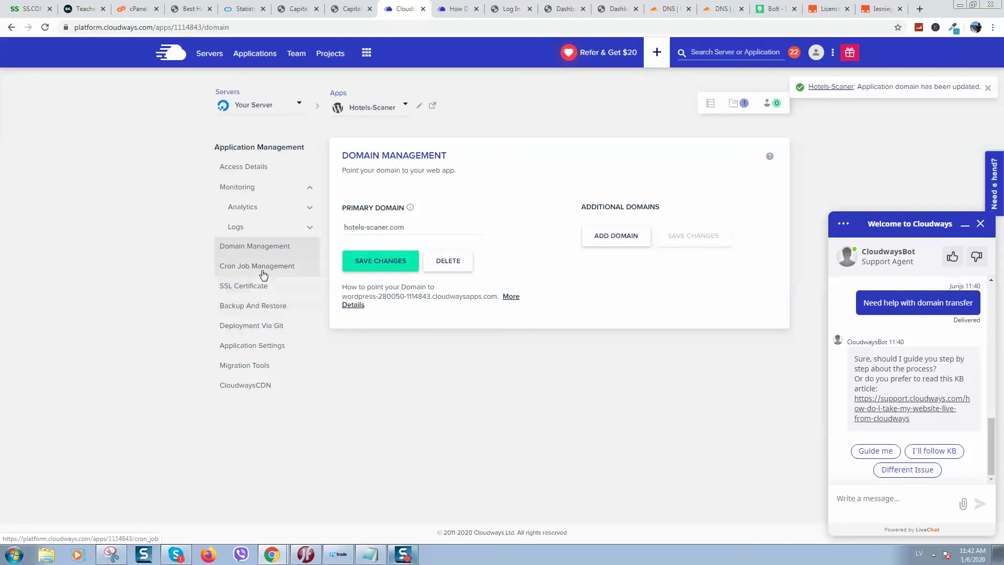
{"action": "left_click", "coordinate": [275, 286]}
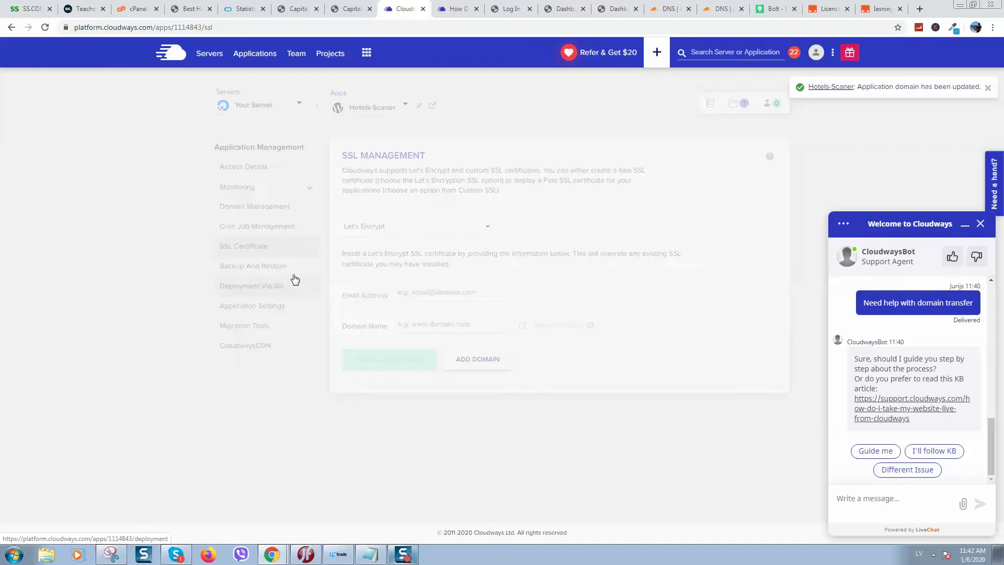
Install a Let's Encrypt certificate for hotels-scaner.com with the contact e-mail address
{"action": "left_click", "coordinate": [429, 292]}
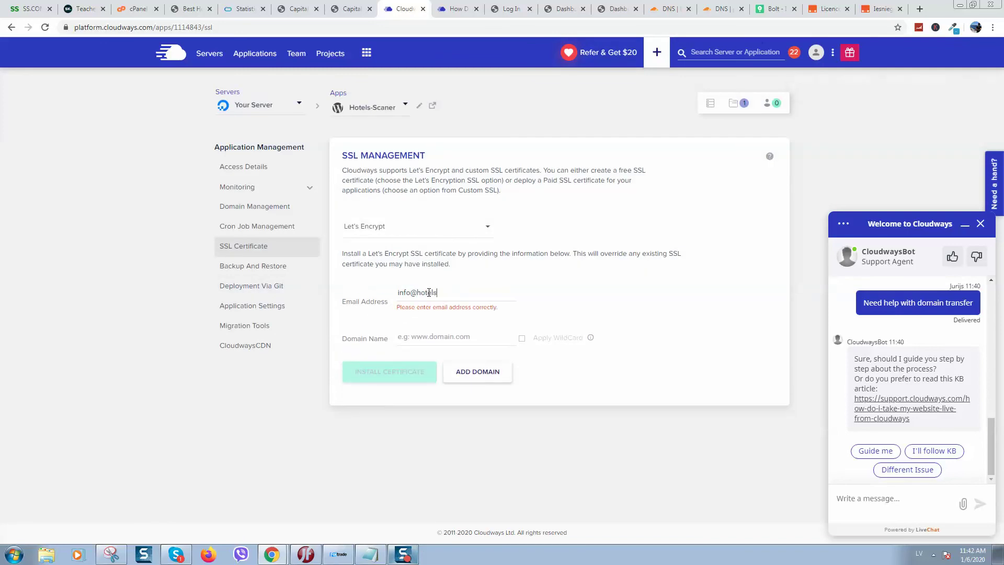
{"action": "key", "text": "Tab"}
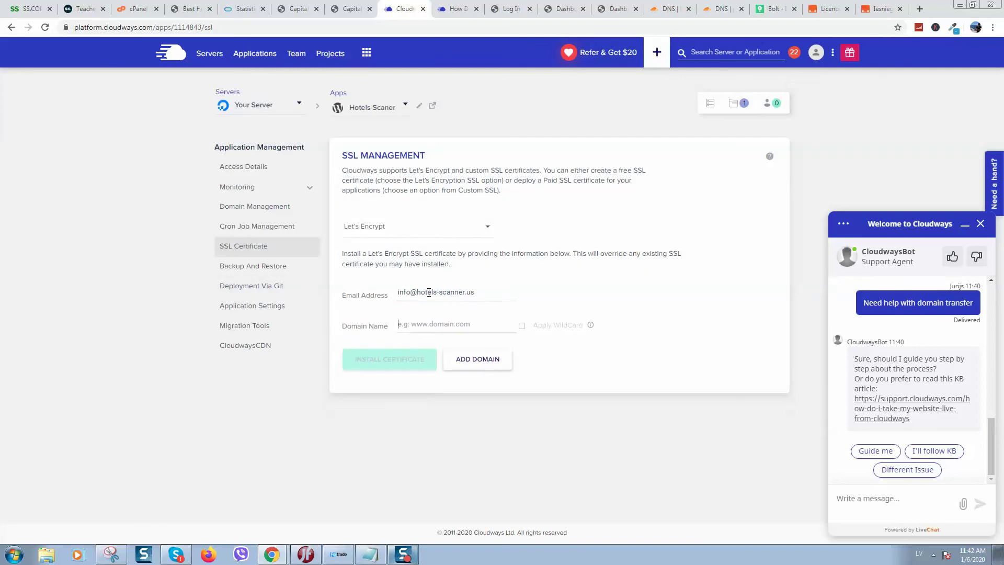
{"action": "type", "text": "http://hotels-scaner.com/"}
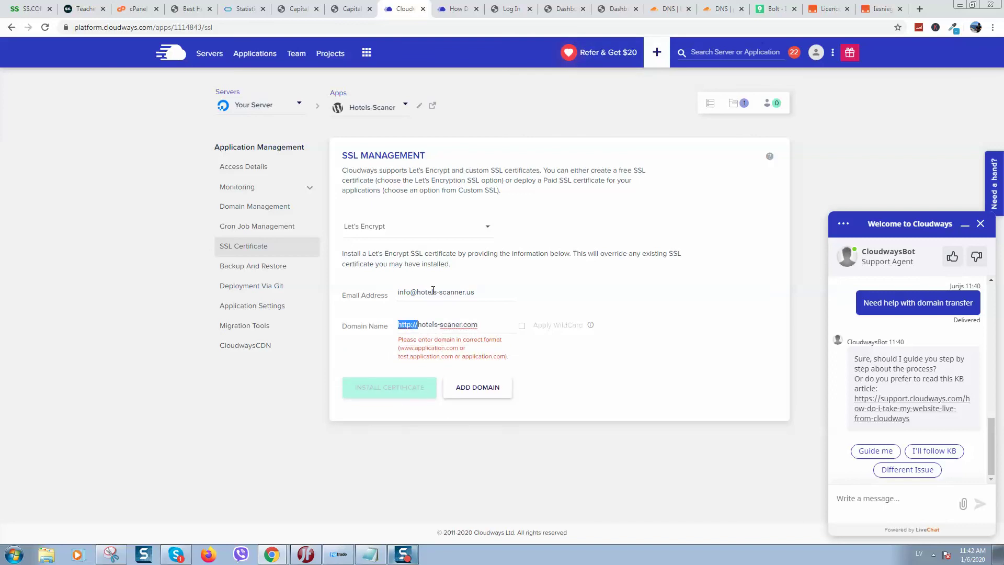
{"action": "key", "text": "BackSpace"}
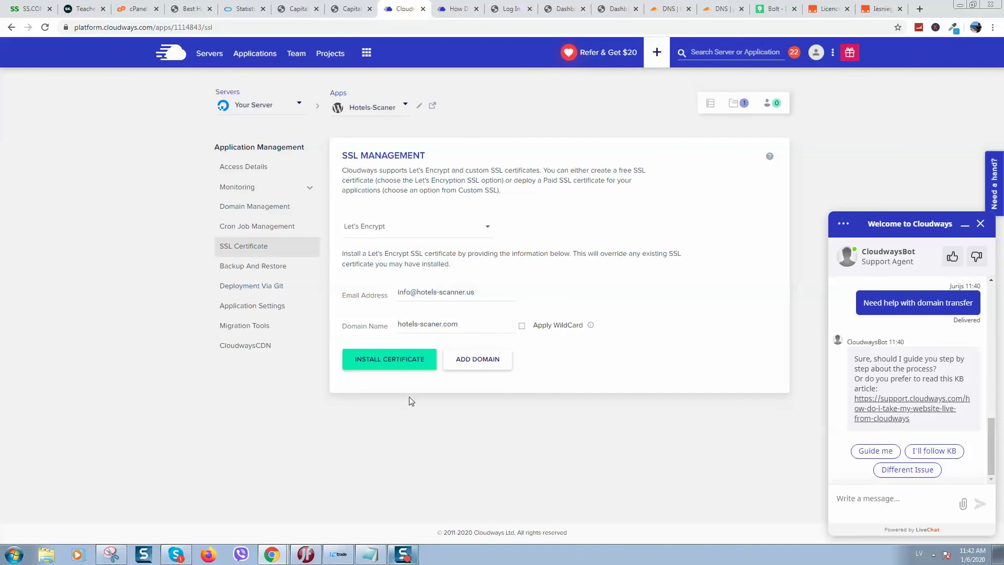
{"action": "left_click", "coordinate": [406, 364]}
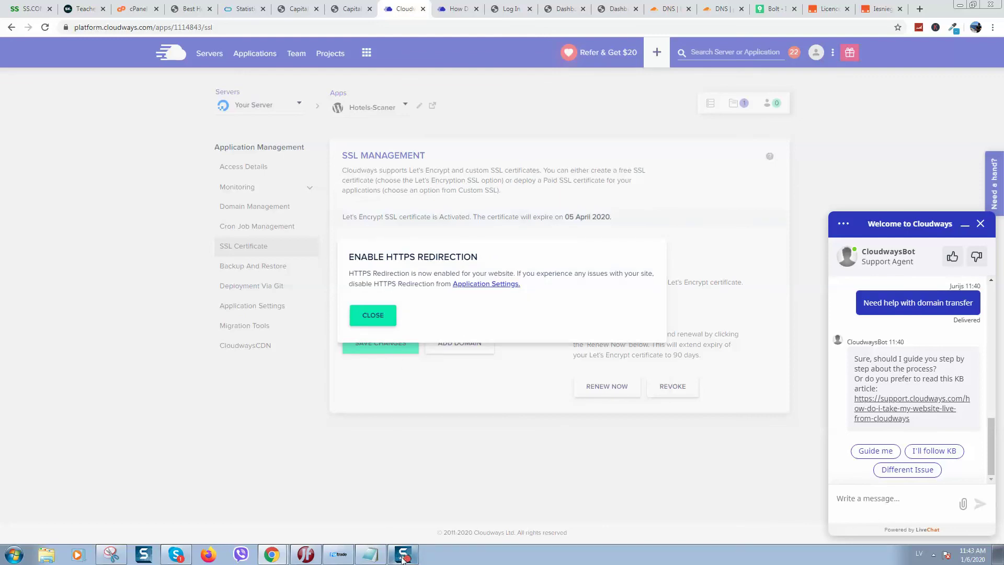
Dismiss the HTTPS redirection notice and load hotels-scaner.com in a new incognito window
{"action": "left_click", "coordinate": [384, 312]}
{"action": "left_click", "coordinate": [992, 27]}
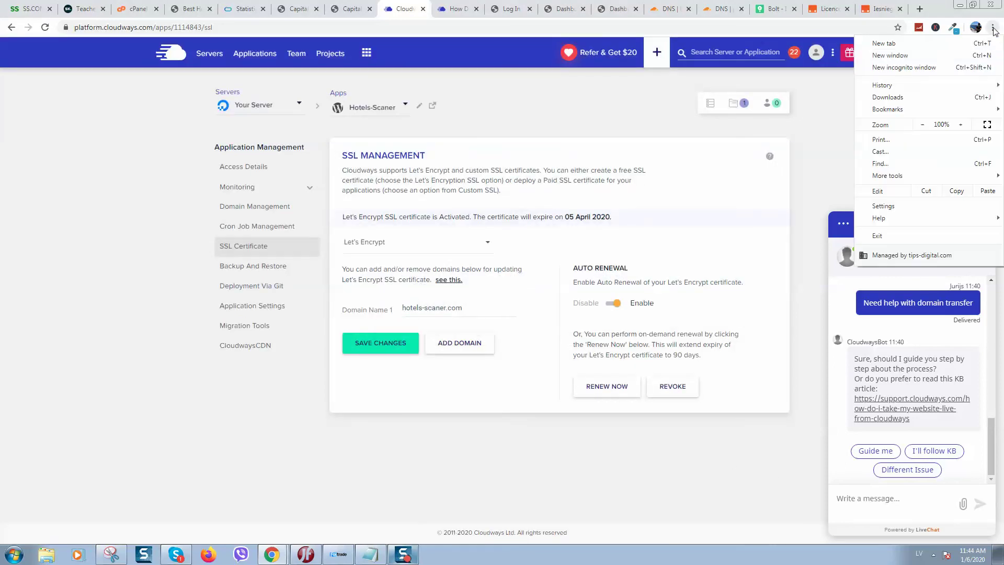
{"action": "left_click", "coordinate": [954, 65]}
{"action": "type", "text": "ho"}
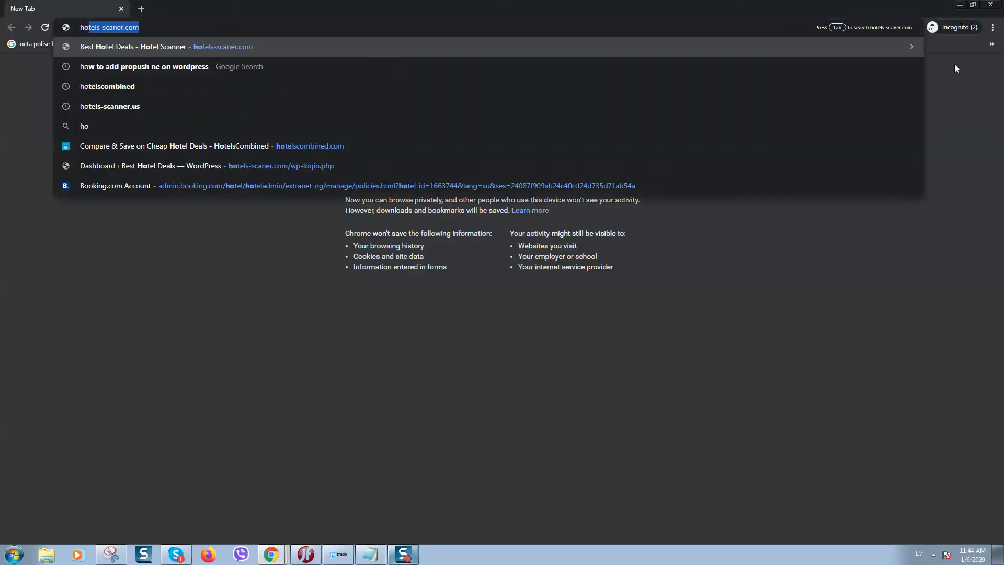
{"action": "key", "text": "Return"}
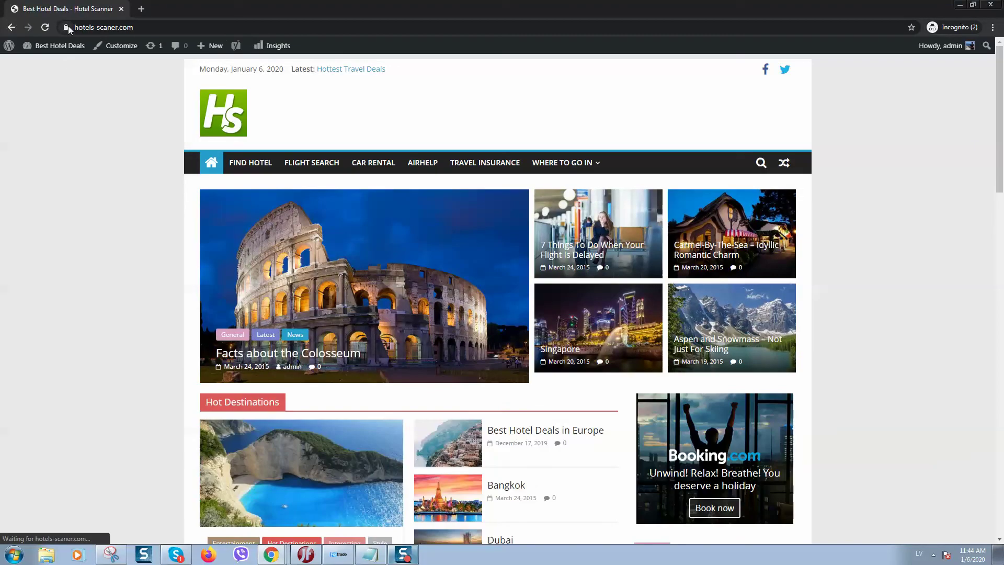
Verify the secure connection details, set notifications to Ask, and go to the WordPress dashboard
{"action": "left_click", "coordinate": [66, 27]}
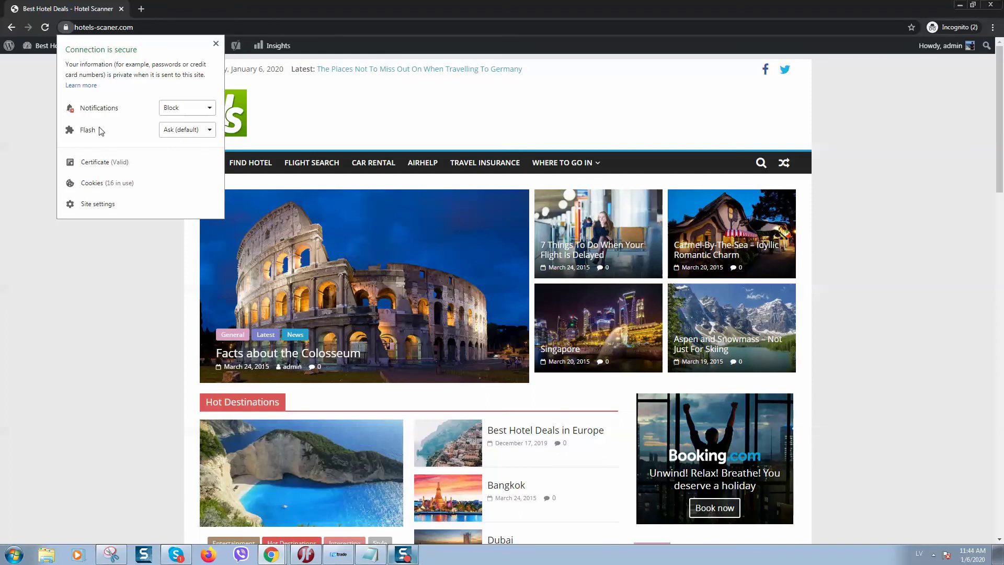
{"action": "left_click", "coordinate": [199, 109]}
{"action": "left_click", "coordinate": [178, 120]}
{"action": "left_click", "coordinate": [109, 283]}
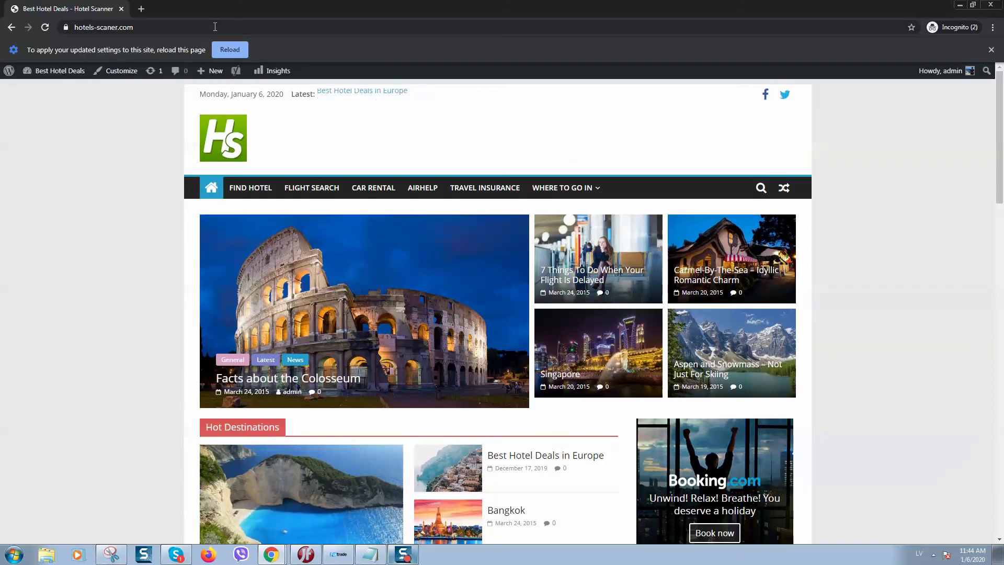
{"action": "mouse_move", "coordinate": [61, 79]}
{"action": "left_click", "coordinate": [53, 90]}
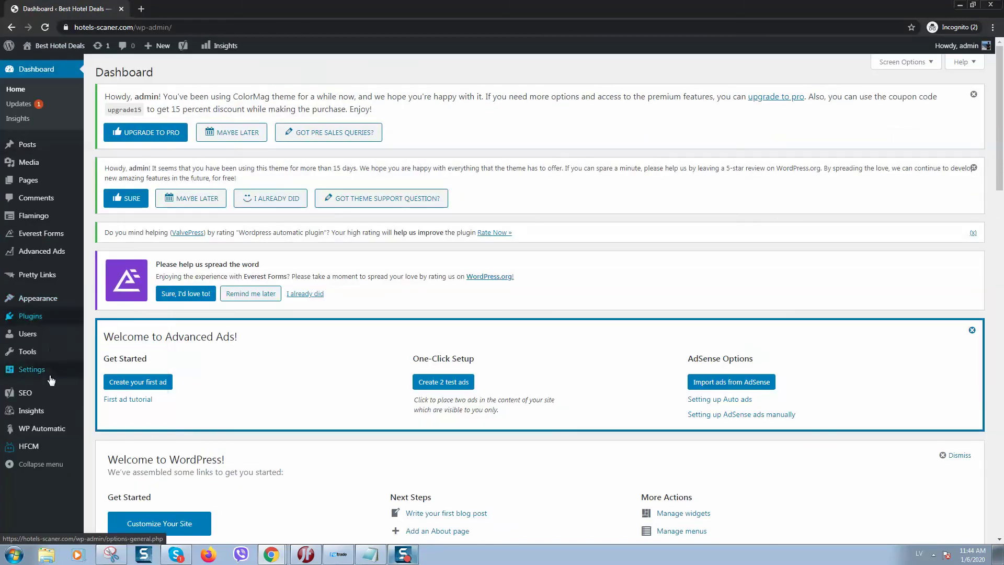
{"action": "left_click", "coordinate": [102, 371]}
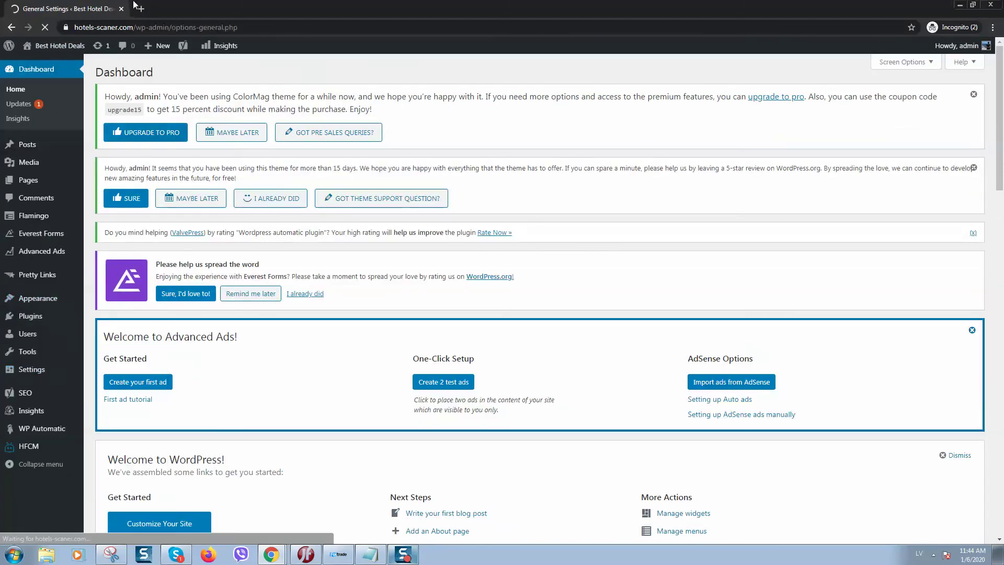
{"action": "scroll", "coordinate": [302, 189], "scroll_direction": "down", "scroll_amount": 10}
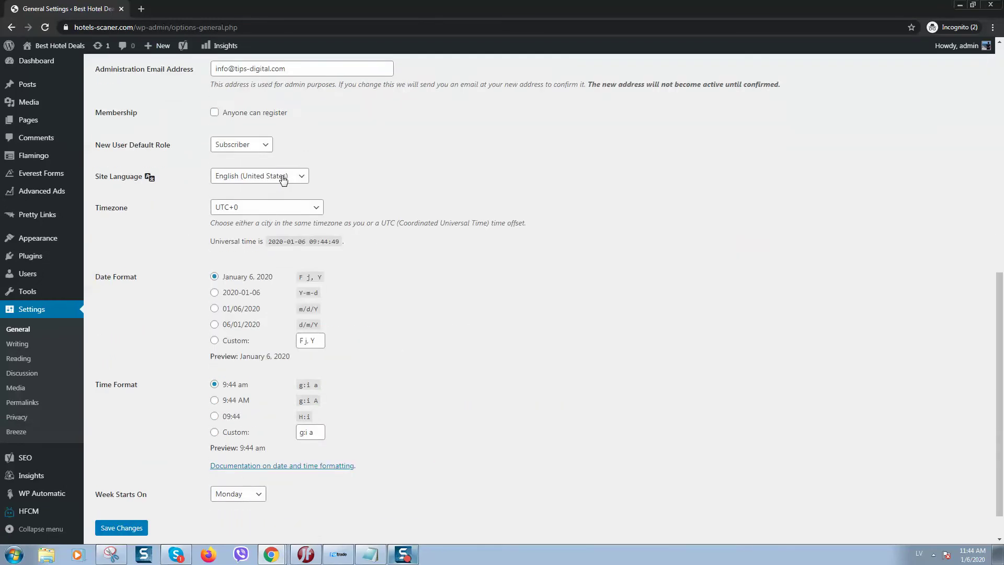
{"action": "left_click", "coordinate": [24, 403]}
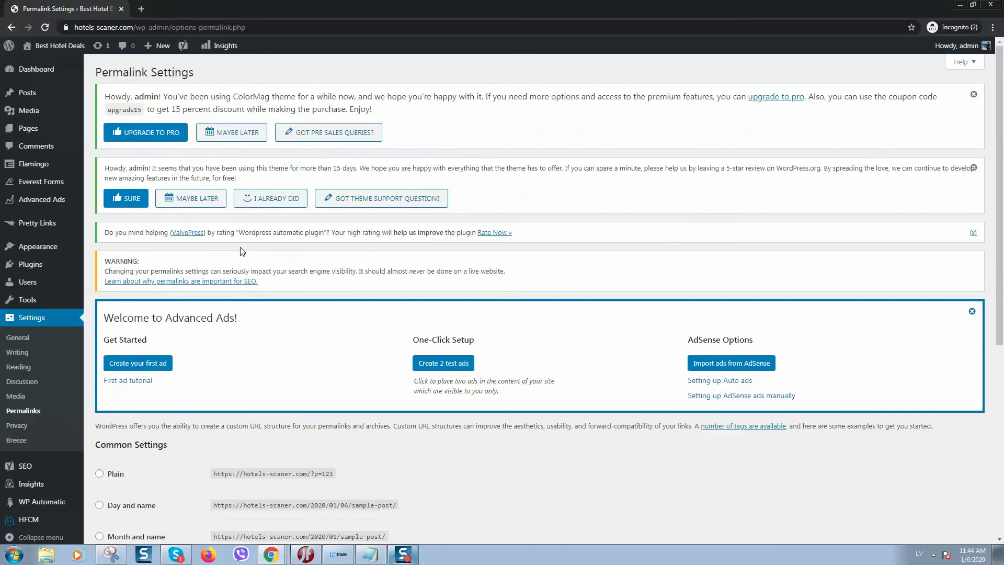
{"action": "scroll", "coordinate": [246, 264], "scroll_direction": "down", "scroll_amount": 6}
{"action": "scroll", "coordinate": [131, 349], "scroll_direction": "down", "scroll_amount": 2}
{"action": "left_click", "coordinate": [118, 489]}
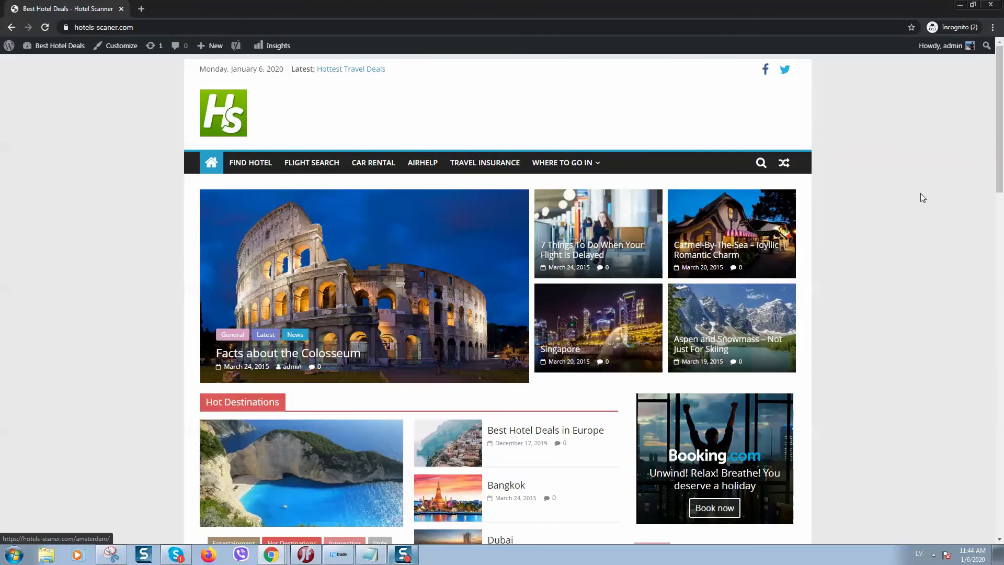
Reload the homepage and search the site for 'capital'
{"action": "scroll", "coordinate": [678, 143], "scroll_direction": "down", "scroll_amount": 3}
{"action": "scroll", "coordinate": [679, 142], "scroll_direction": "down", "scroll_amount": 3}
{"action": "key", "text": "F5"}
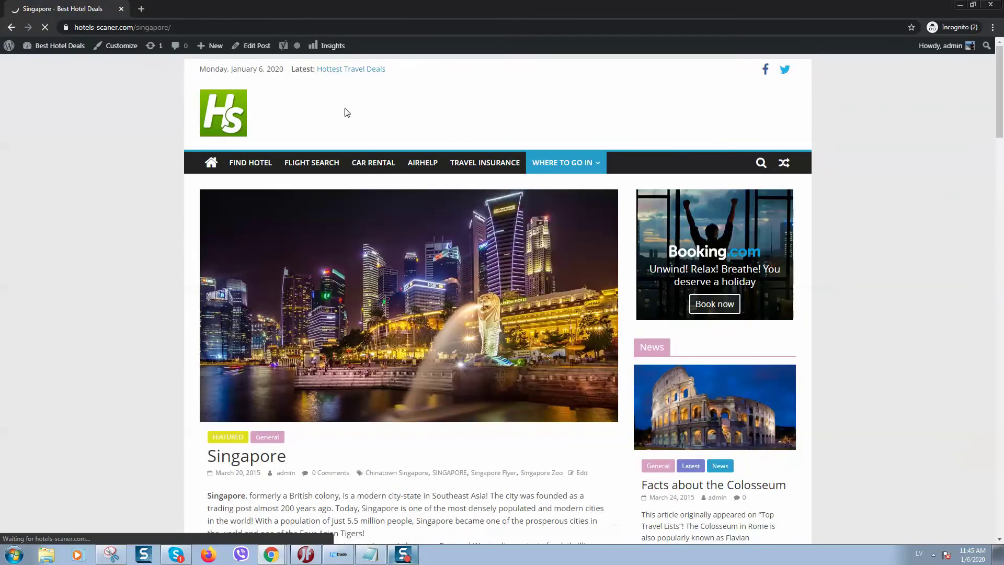
{"action": "left_click", "coordinate": [759, 165]}
{"action": "type", "text": "capi"}
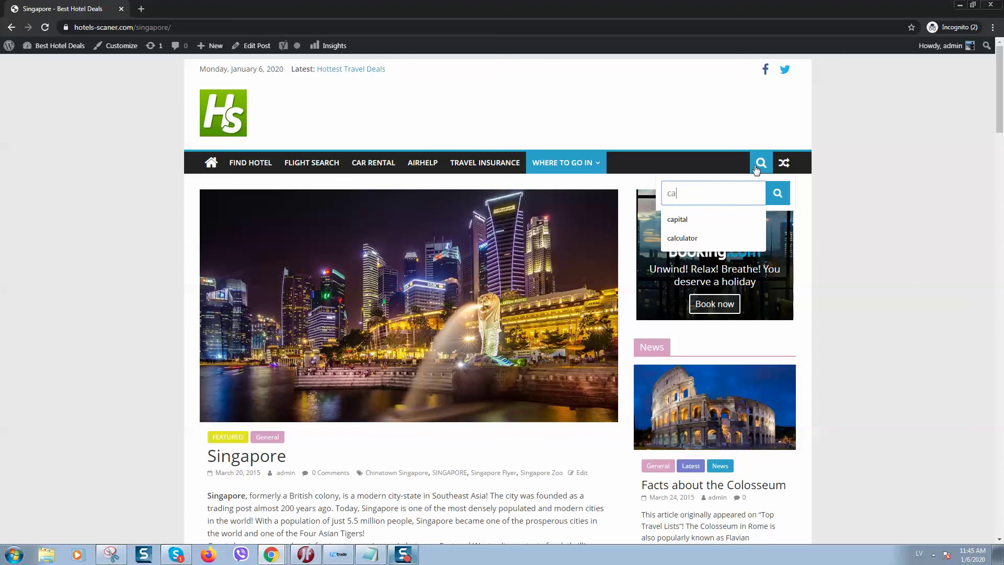
{"action": "key", "text": "Down"}
{"action": "key", "text": "Return"}
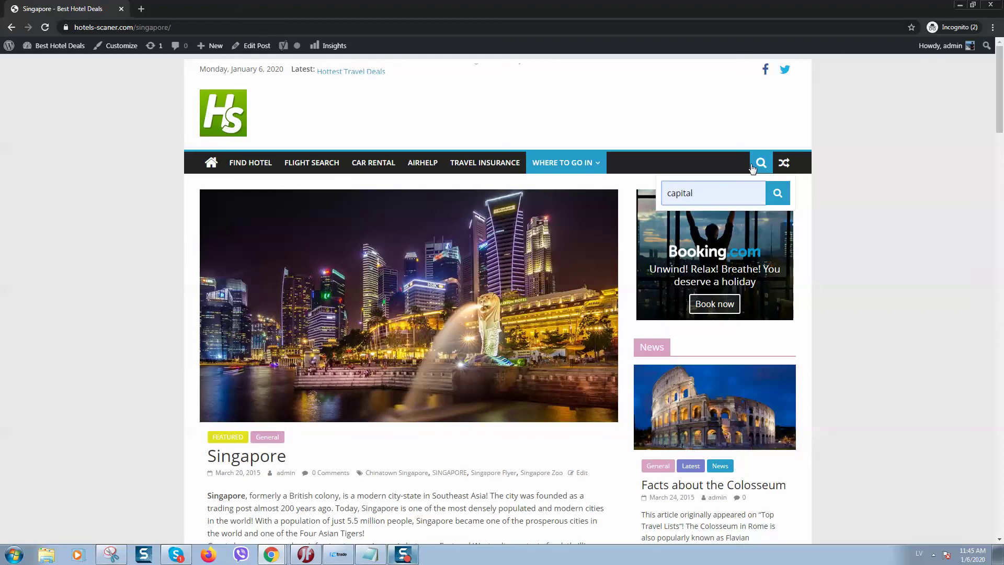
{"action": "left_click", "coordinate": [777, 194]}
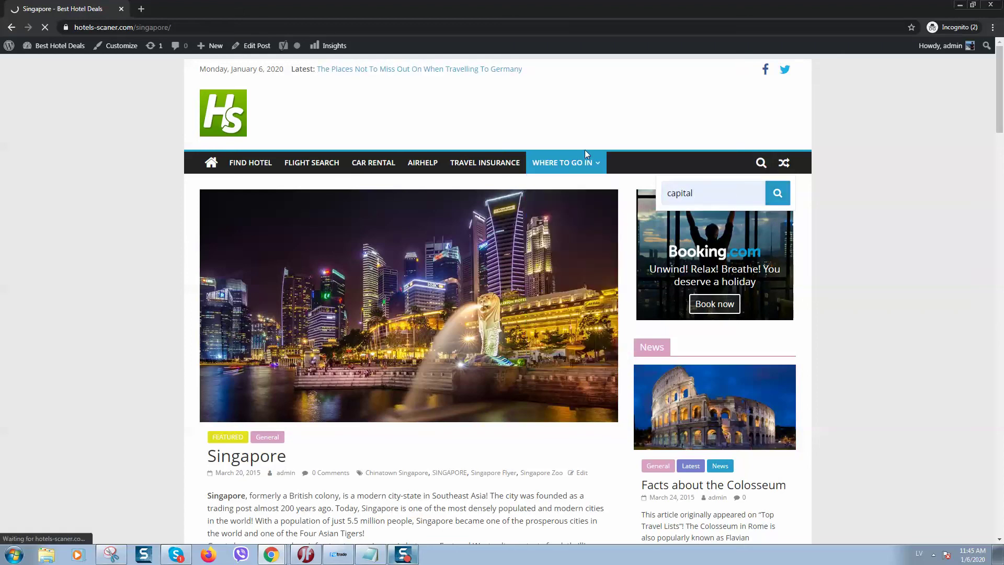
Open the Capital Coast Resort And Spa result, then minimize the incognito window
{"action": "scroll", "coordinate": [183, 165], "scroll_direction": "down", "scroll_amount": 8}
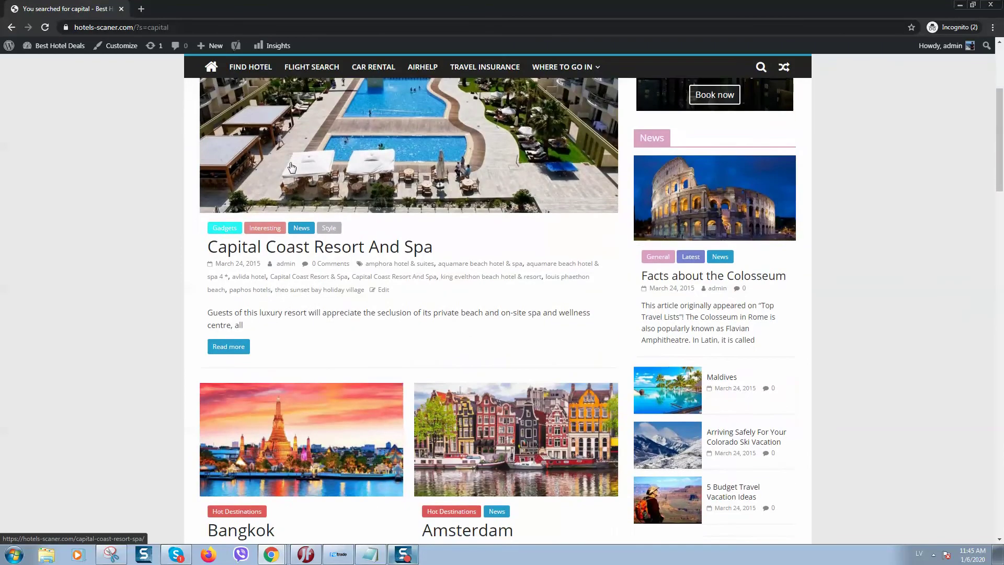
{"action": "key", "text": "F5"}
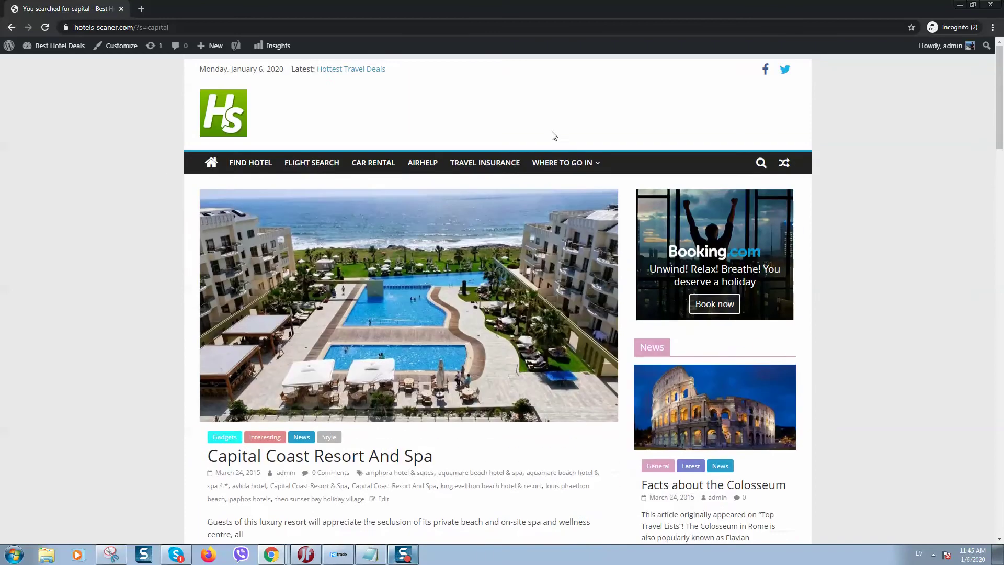
{"action": "left_click", "coordinate": [317, 457]}
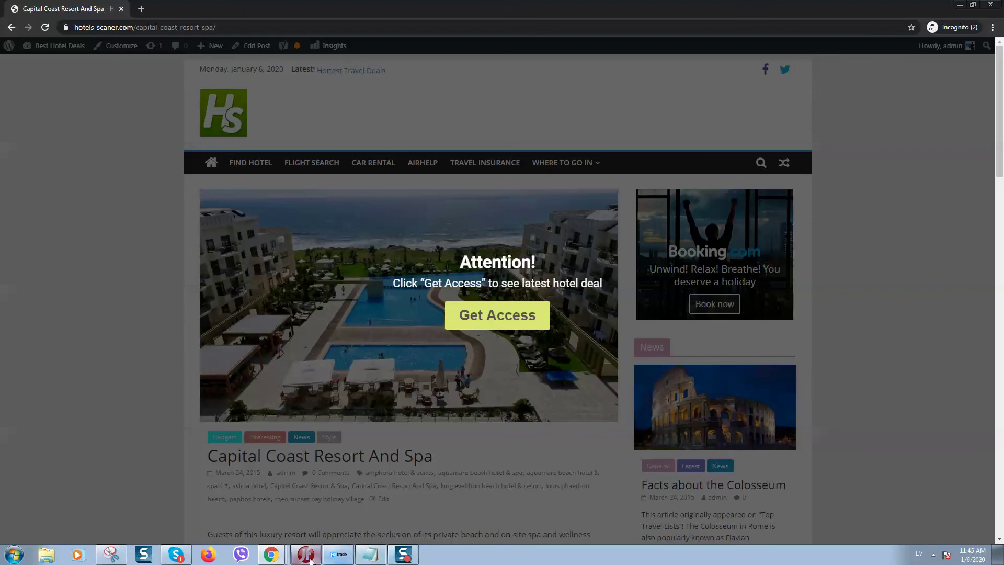
{"action": "left_click", "coordinate": [962, 5]}
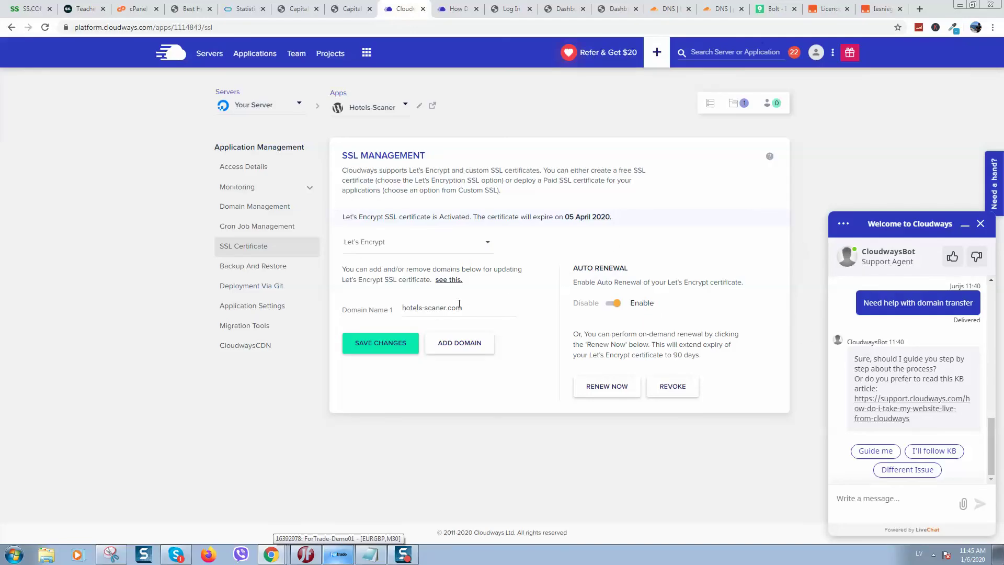